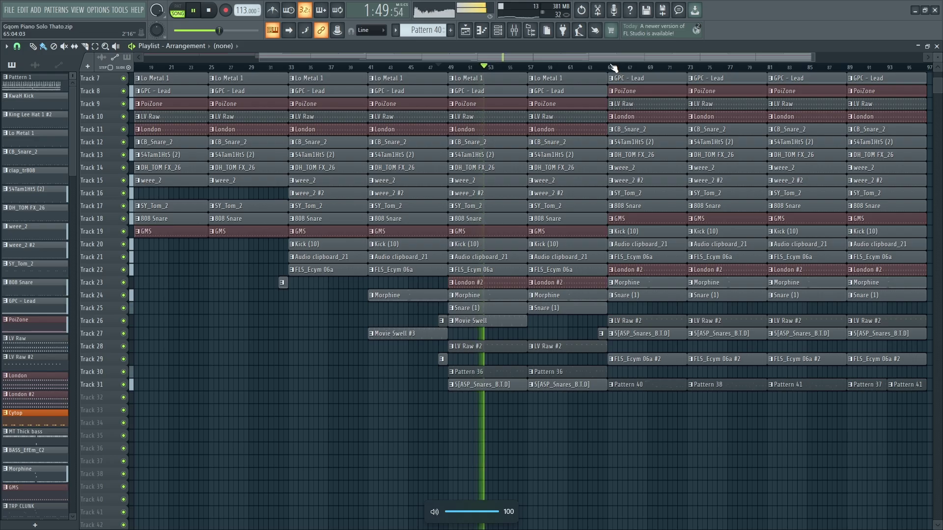
# - Stop playback and select bars 65 to 97 as the time range in the playlist
pyautogui.press('space')
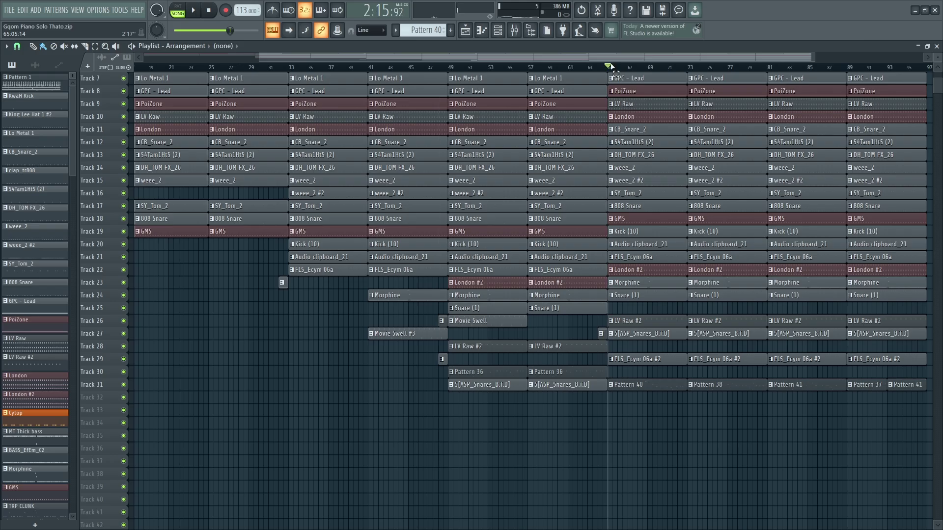
pyautogui.moveTo(611, 66); pyautogui.dragTo(914, 98)
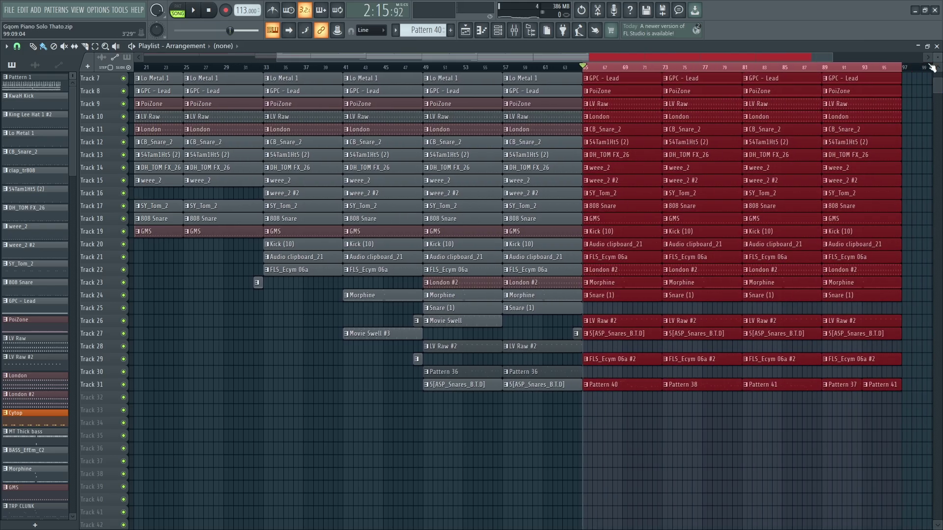
# - Close the playlist and turn off left/right channel swapping on mixer inserts 1 to 27
pyautogui.click(936, 48)
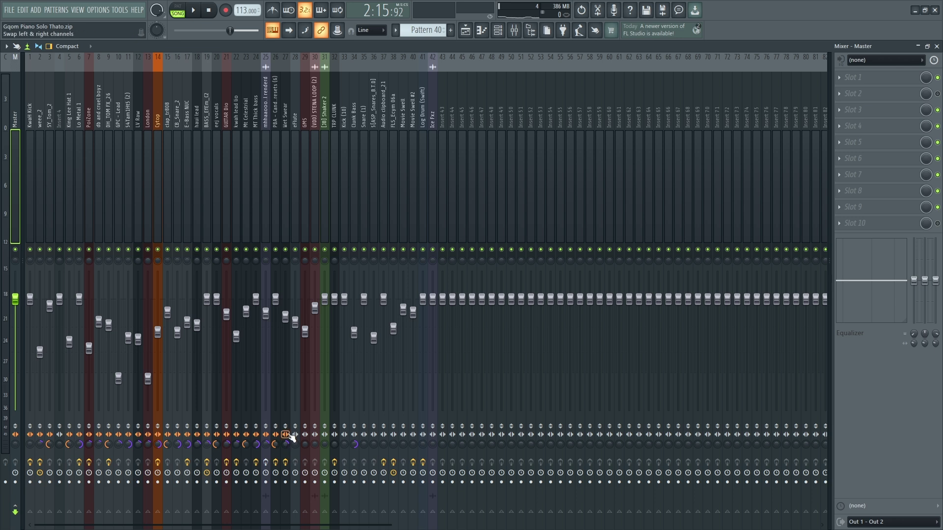
pyautogui.click(286, 435)
pyautogui.moveTo(276, 436); pyautogui.dragTo(30, 439)
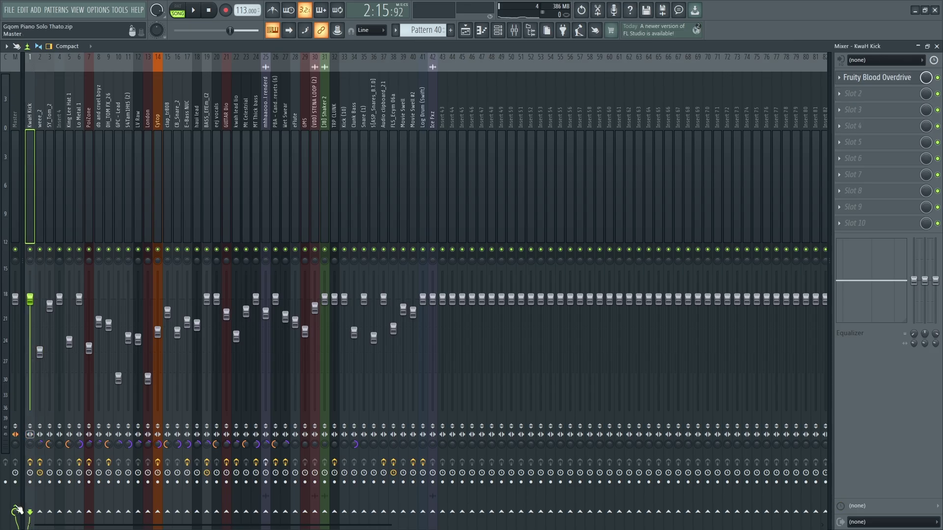
# - Reset the stereo separation of mixer inserts 3, 2 and 5 to their original setting
pyautogui.rightClick(51, 444)
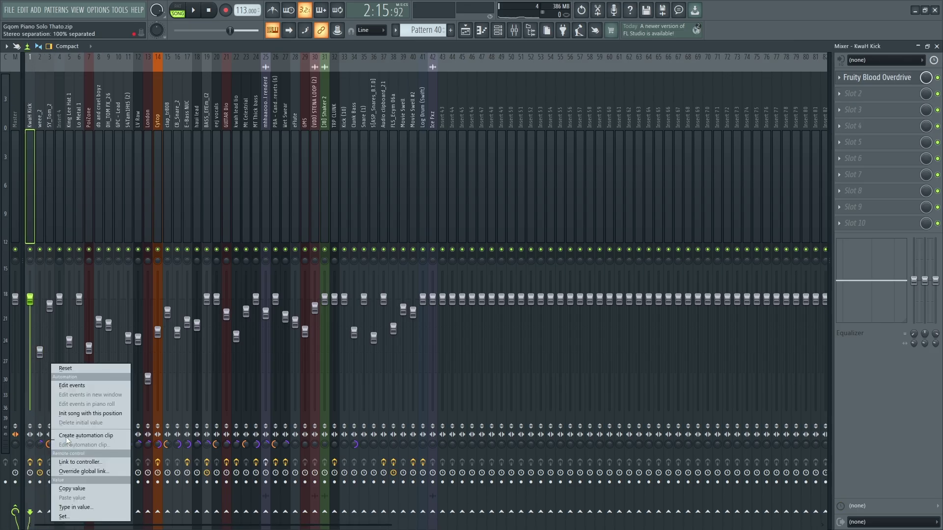
pyautogui.click(78, 370)
pyautogui.rightClick(38, 445)
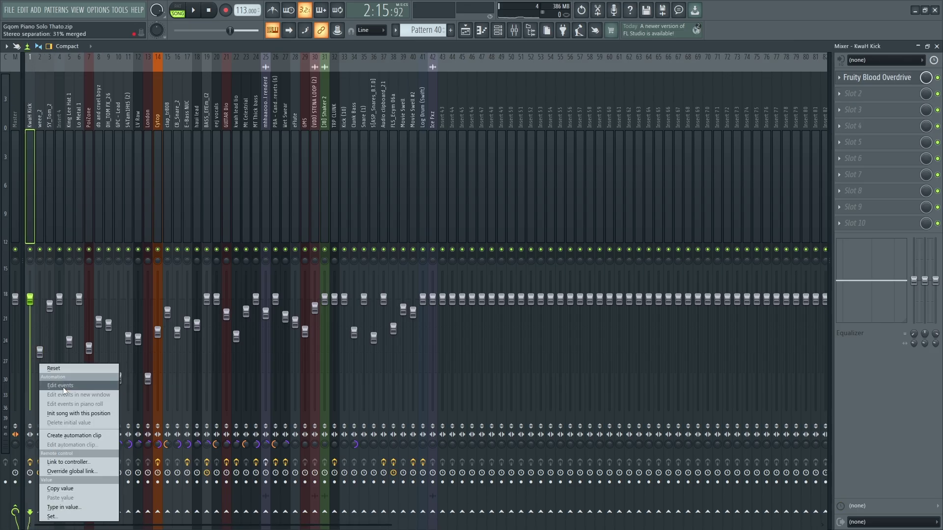
pyautogui.click(64, 366)
pyautogui.rightClick(67, 446)
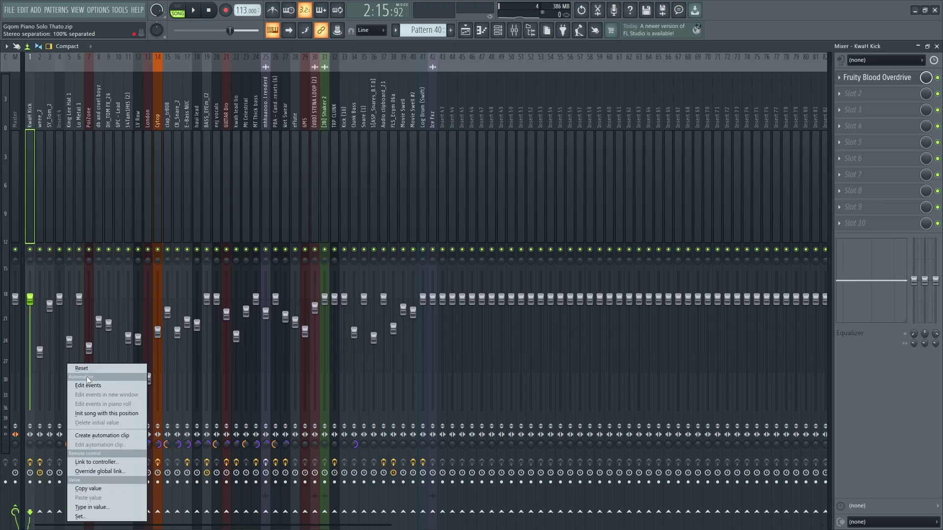
pyautogui.click(95, 370)
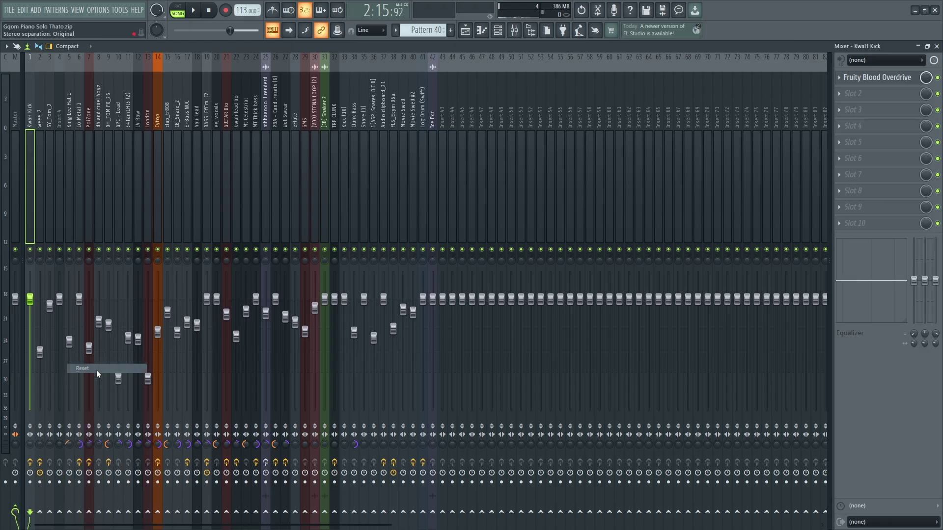
# - Start playback and reset the stereo separation of inserts 6 (Lo Metal 1) and 9 (DH_TOM FX_26)
pyautogui.press('space')
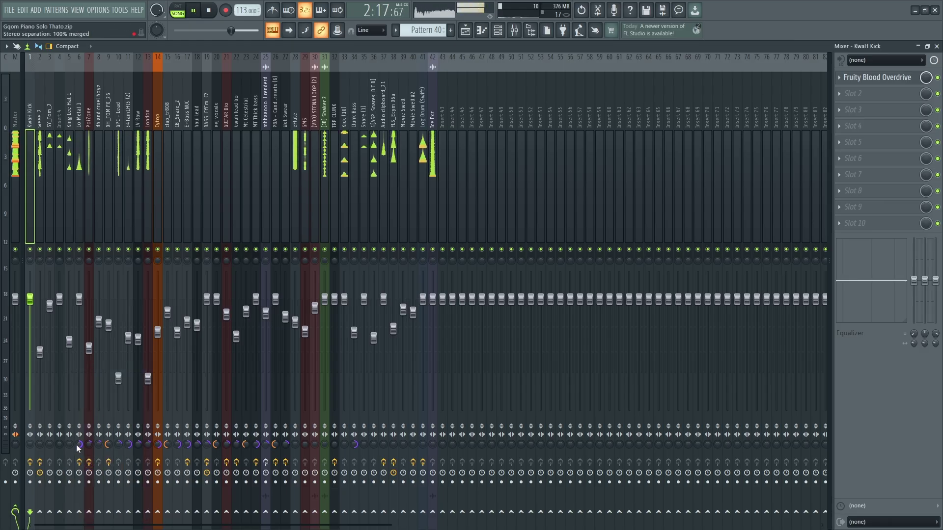
pyautogui.rightClick(80, 445)
pyautogui.click(110, 369)
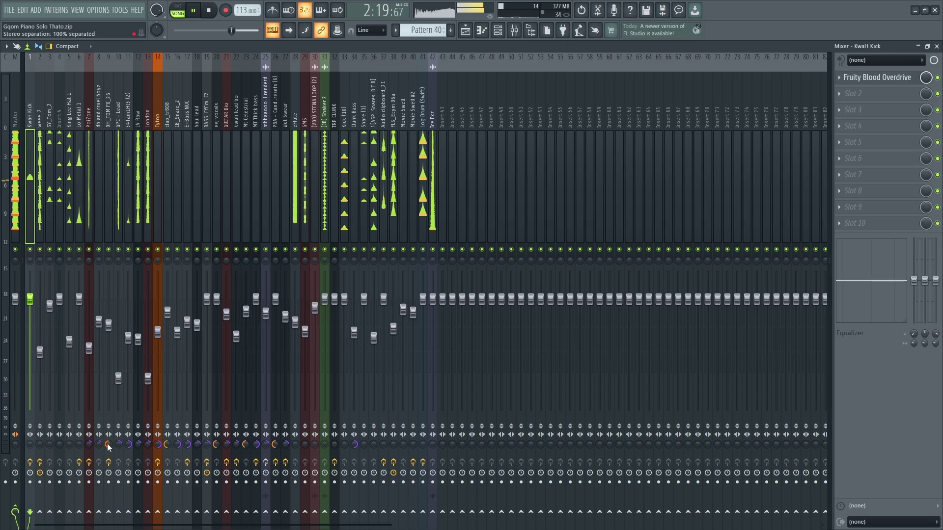
pyautogui.rightClick(107, 444)
pyautogui.click(124, 371)
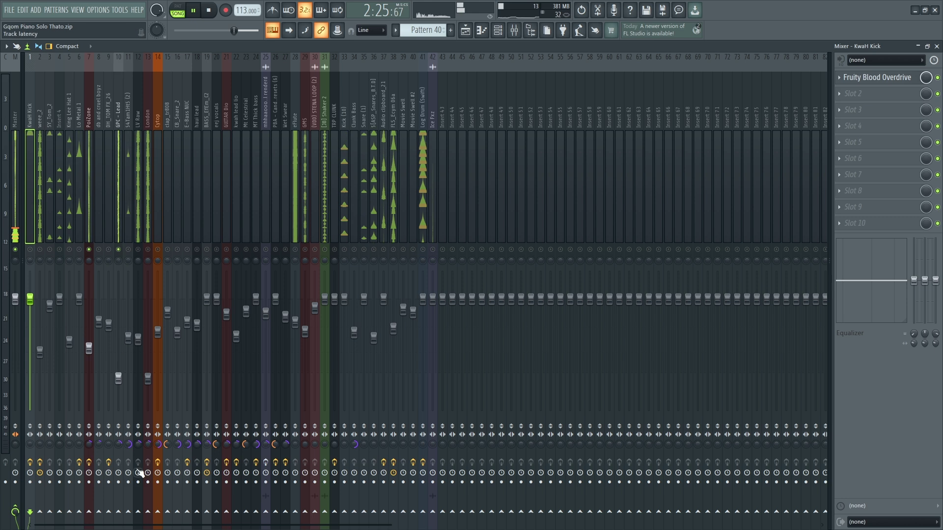
# - Adjust the stereo separation of 54Tam1Ht5 (2) while LV Raw plays with the soloed tracks, and unmute every track
pyautogui.click(138, 250)
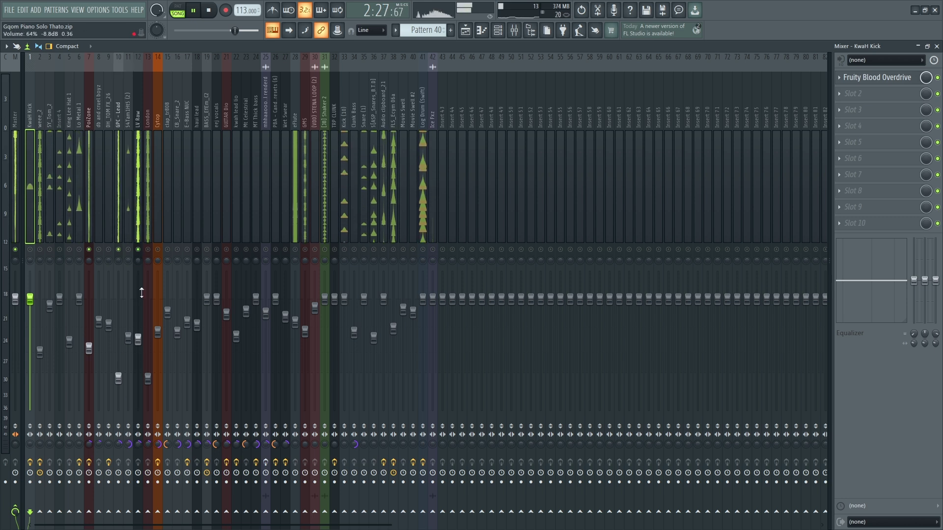
pyautogui.moveTo(138, 445); pyautogui.dragTo(128, 441)
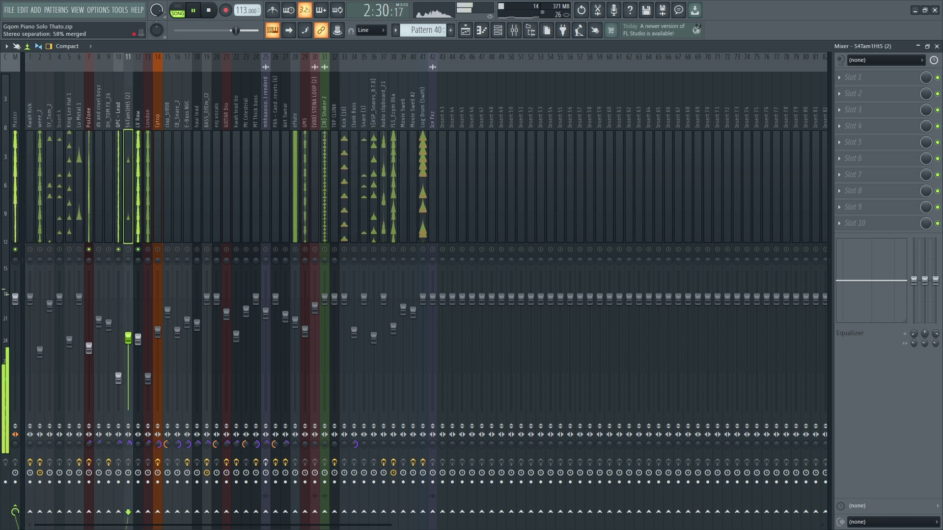
pyautogui.rightClick(130, 251)
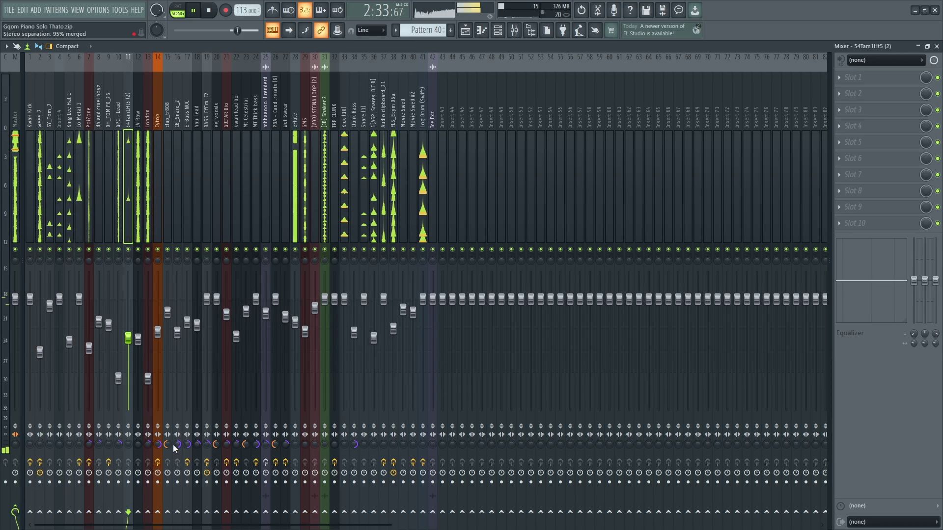
# - Reset the stereo separation of mixer inserts 14 (Cytop), 15, 16 and 17
pyautogui.rightClick(158, 445)
pyautogui.click(191, 368)
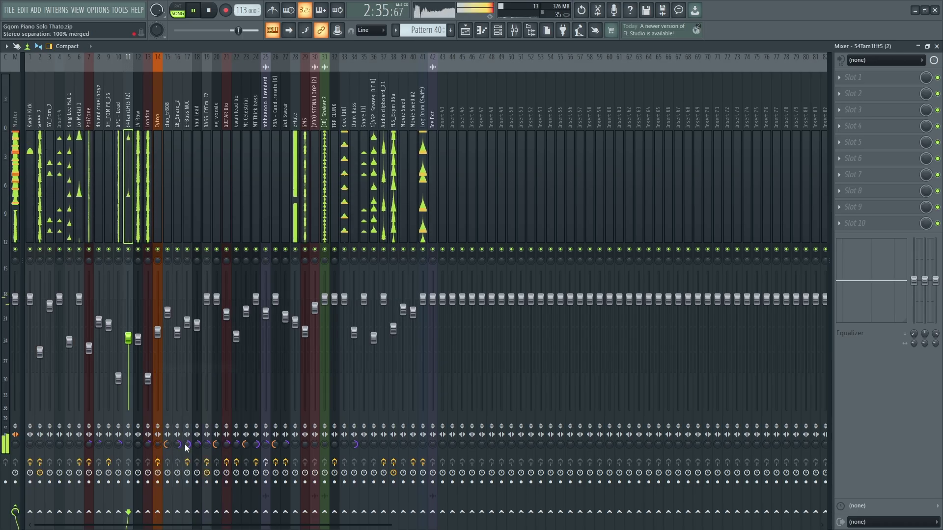
pyautogui.rightClick(166, 444)
pyautogui.click(191, 368)
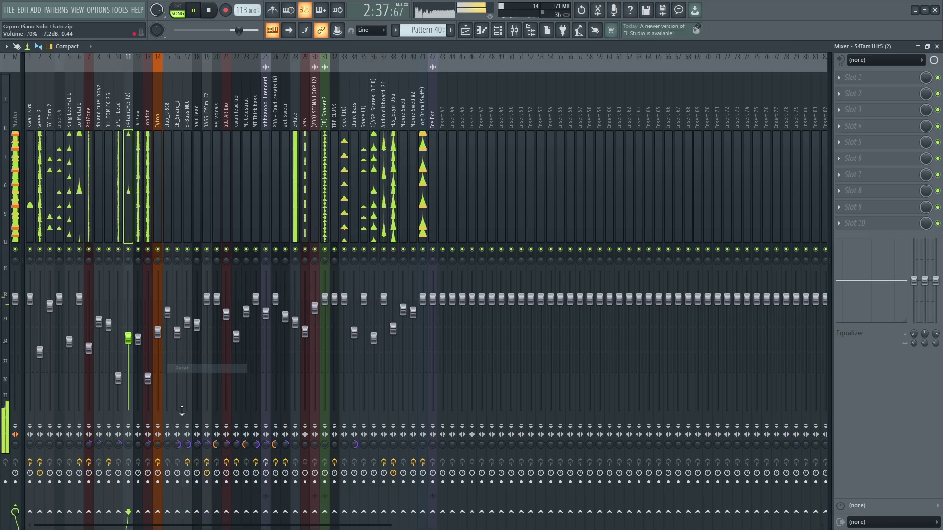
pyautogui.rightClick(180, 445)
pyautogui.click(194, 368)
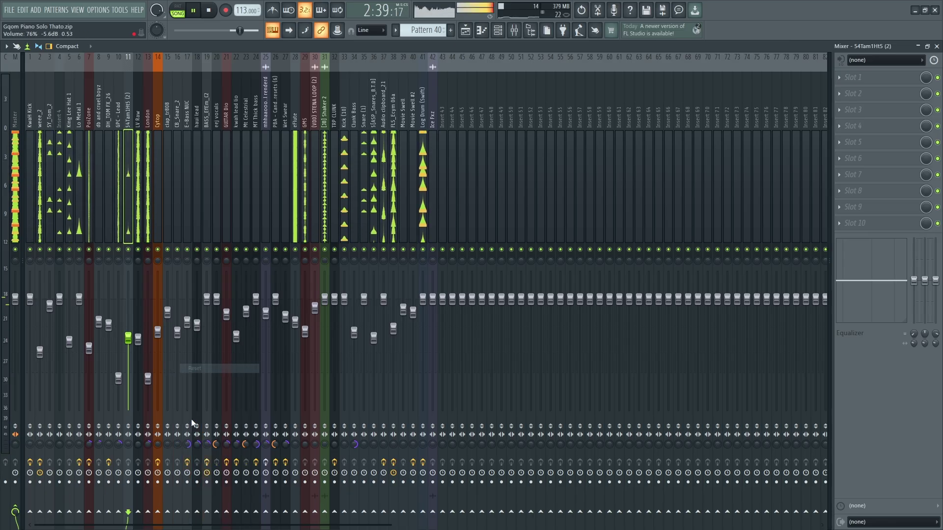
pyautogui.rightClick(188, 446)
pyautogui.click(209, 369)
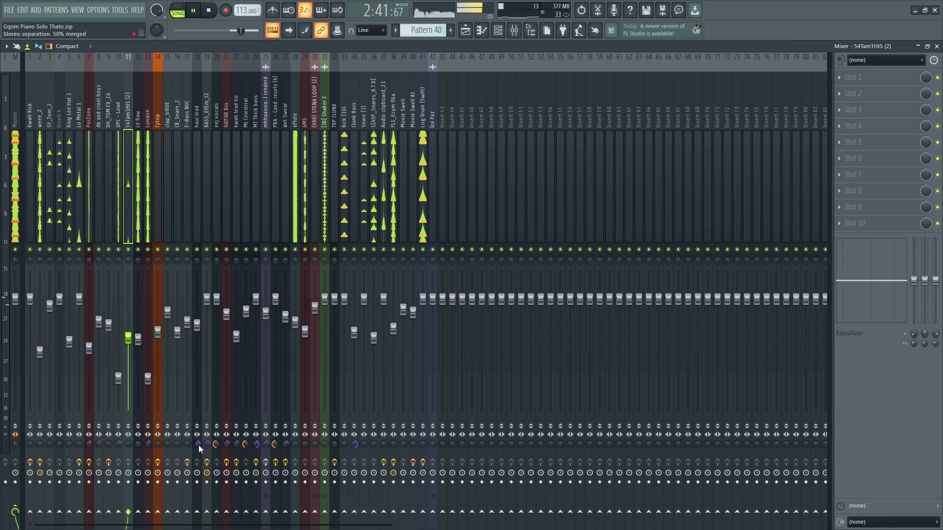
# - Reset the stereo separation of mixer inserts 20, 34 and 26
pyautogui.rightClick(216, 445)
pyautogui.click(245, 368)
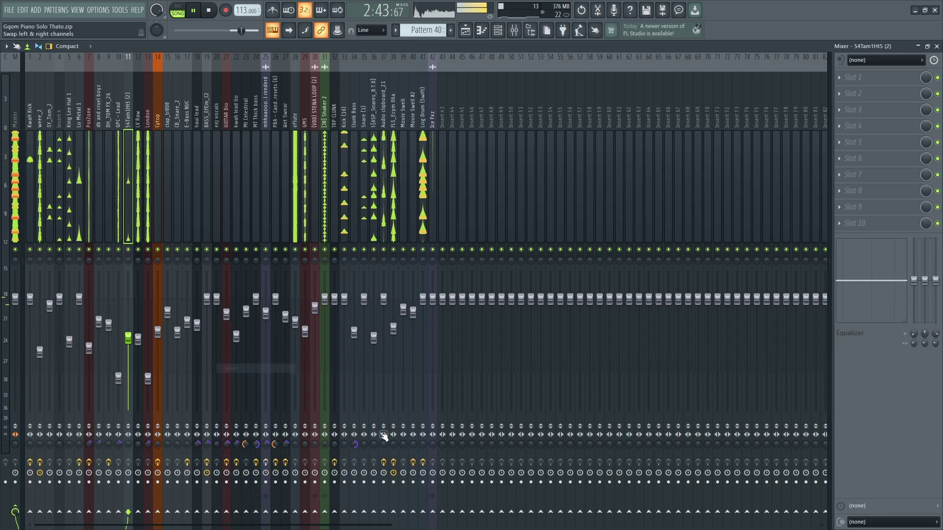
pyautogui.rightClick(354, 445)
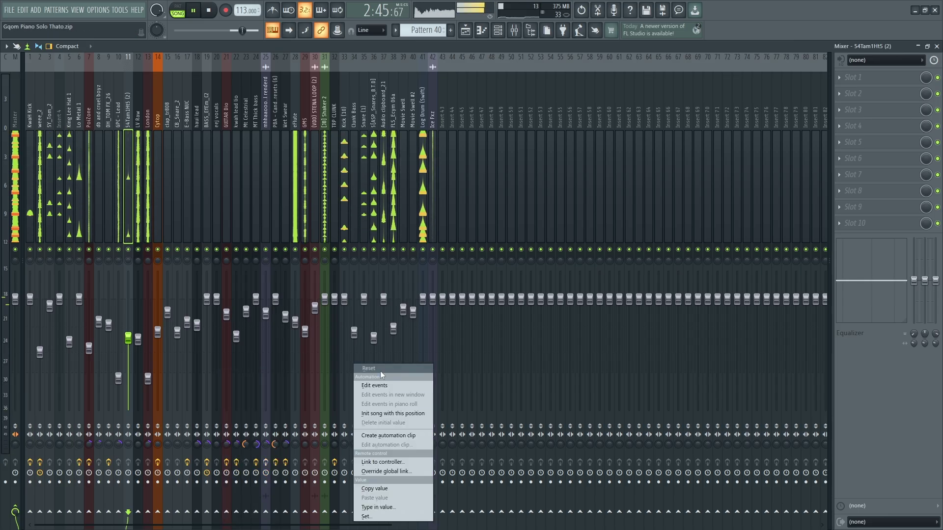
pyautogui.click(380, 369)
pyautogui.rightClick(275, 445)
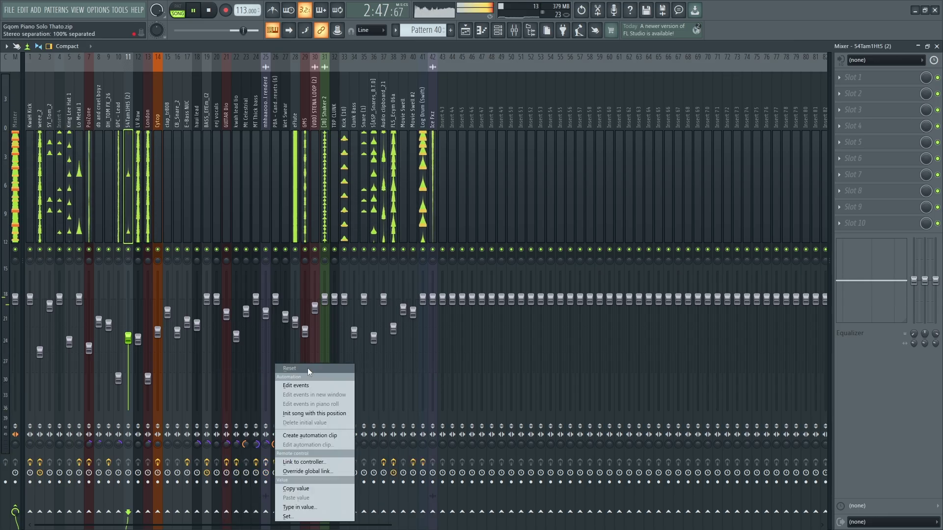
pyautogui.click(307, 367)
# - Reset the stereo separation of mixer inserts 24, 22 and 23
pyautogui.rightClick(255, 445)
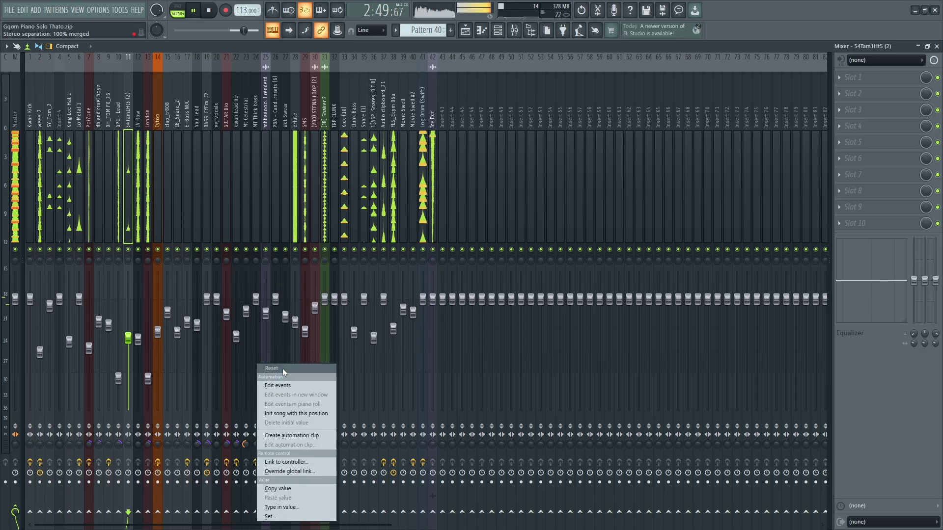
pyautogui.click(282, 368)
pyautogui.rightClick(234, 445)
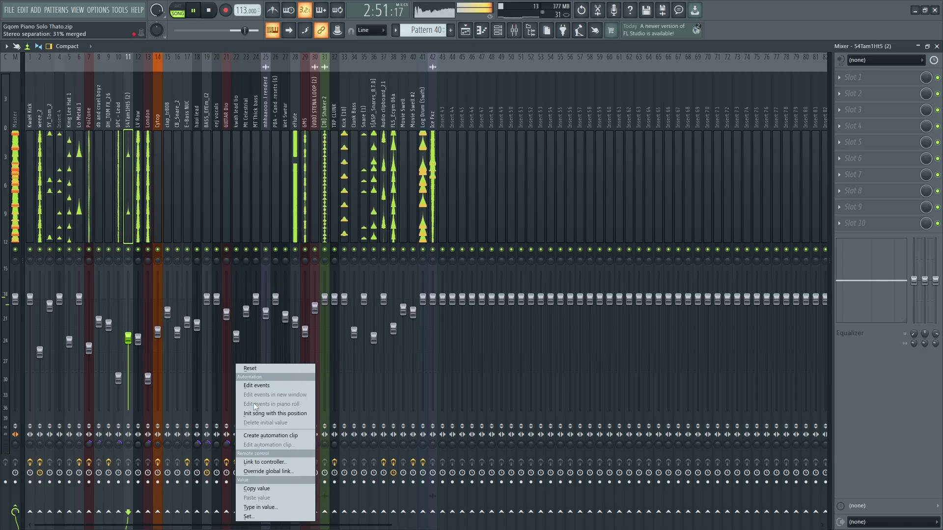
pyautogui.click(257, 370)
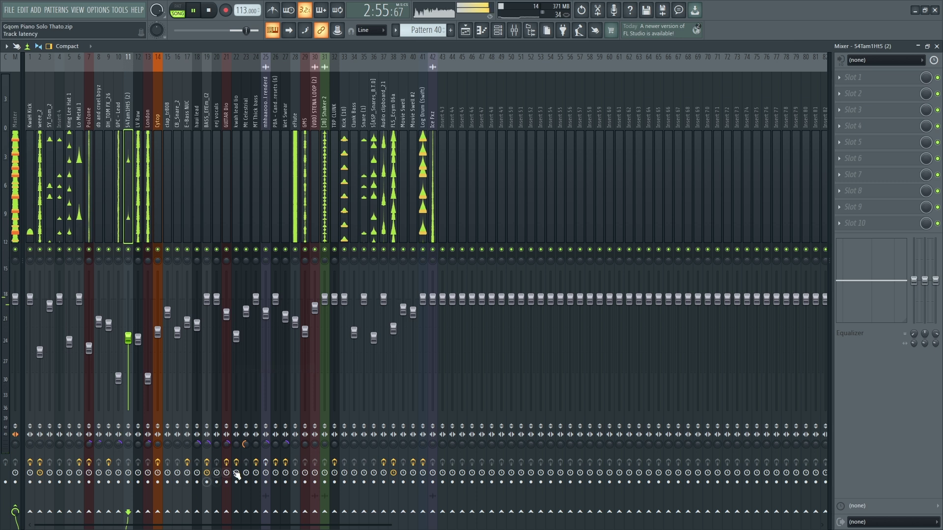
pyautogui.rightClick(246, 445)
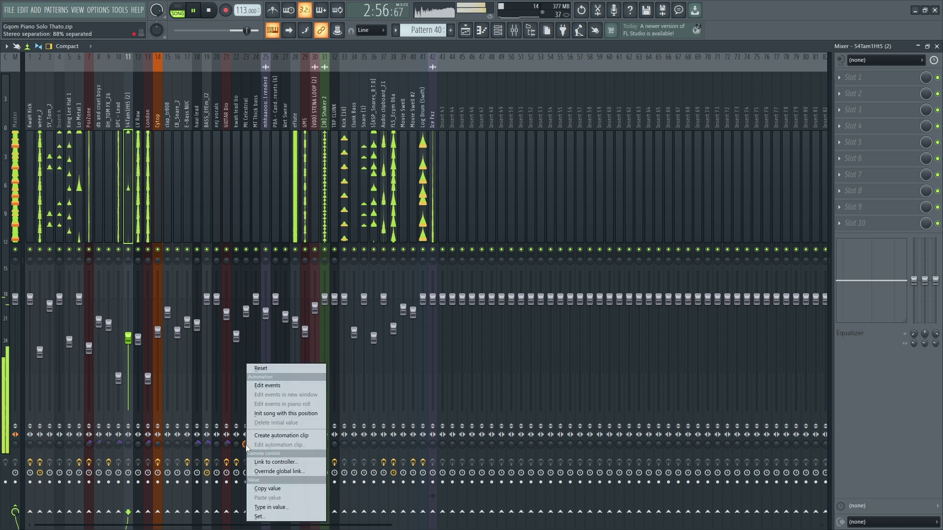
pyautogui.click(263, 369)
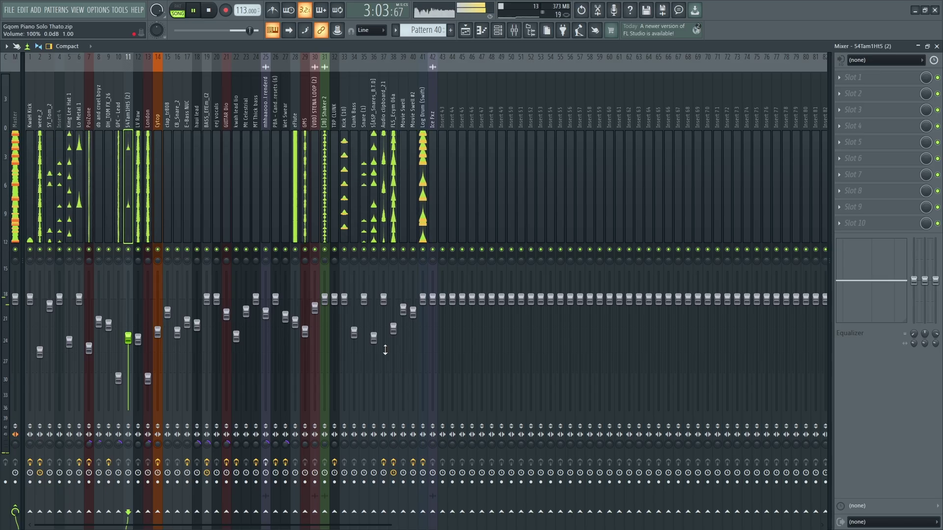
# - Select the Master track, stop playback and restart it from the beginning of the selected range to check the master level
pyautogui.click(6, 139)
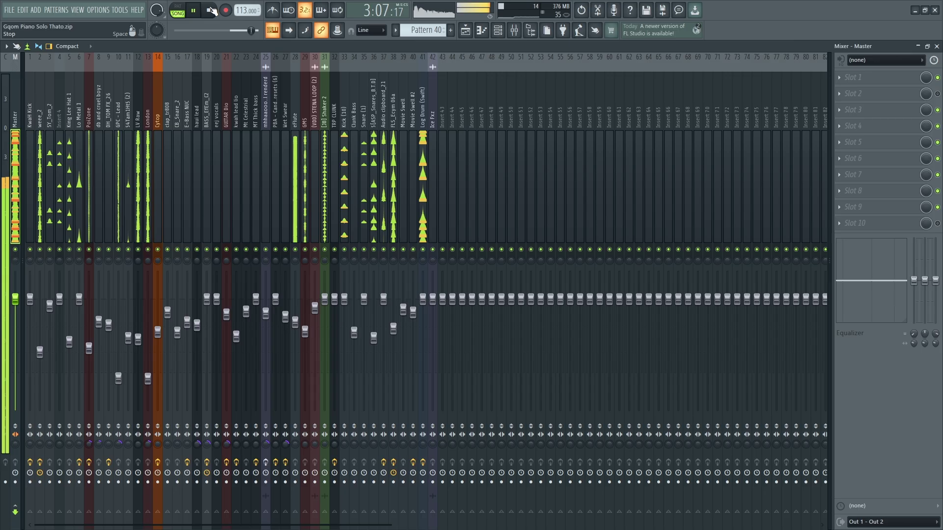
pyautogui.press('space')
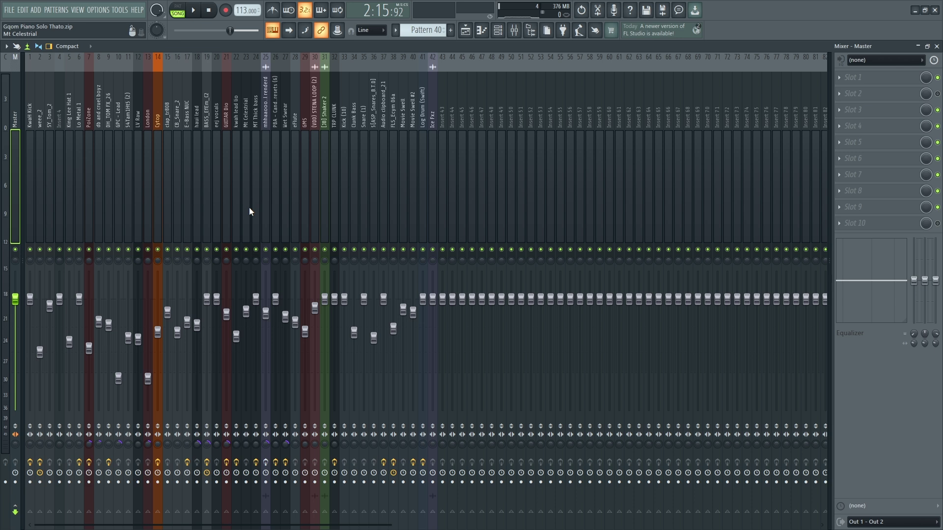
pyautogui.press('space')
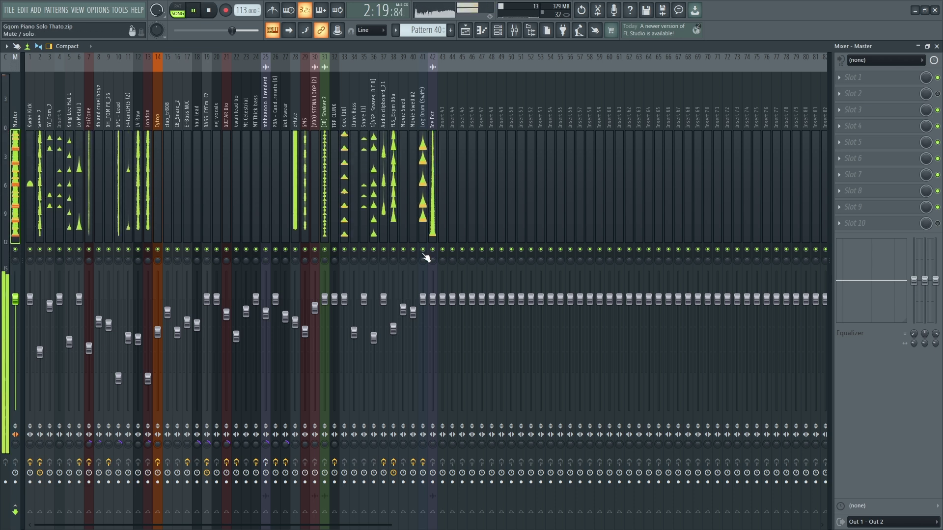
# - Set the channel rack to show all channels, and lower mixer inserts 1 to 43 together, bringing insert 43 to about -9.3 dB
pyautogui.moveTo(28, 206); pyautogui.dragTo(443, 216)
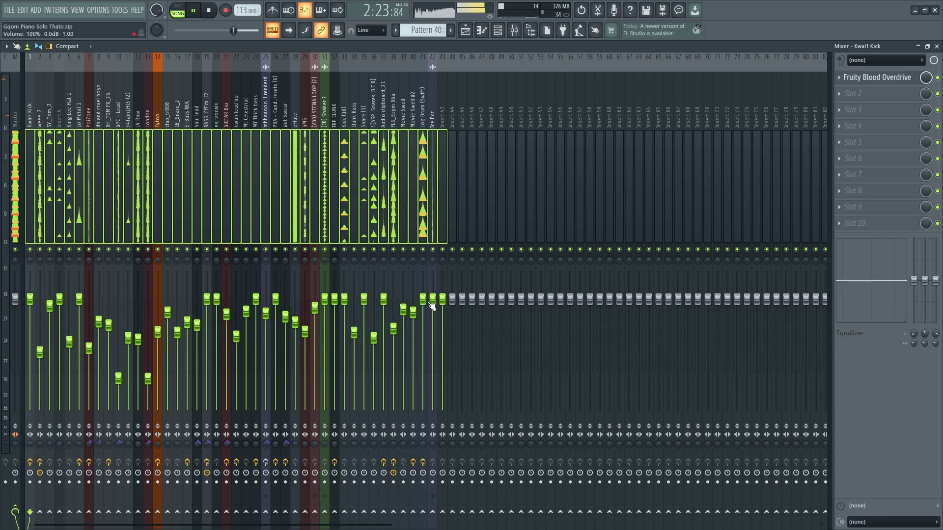
pyautogui.click(497, 30)
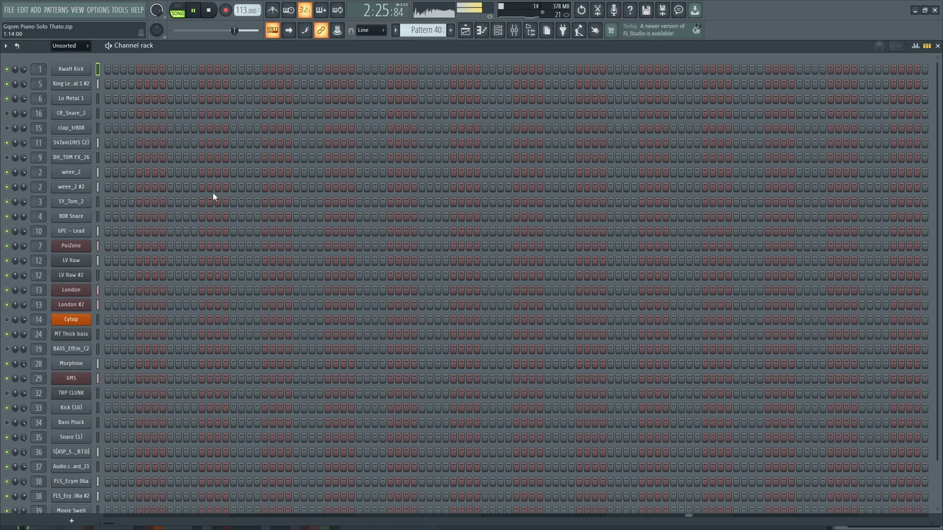
pyautogui.scroll(-3, 214, 195)
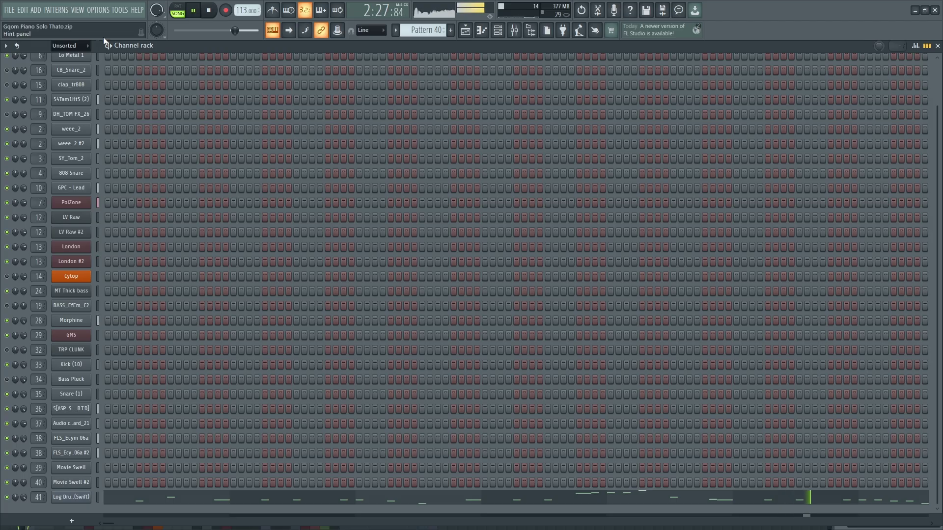
pyautogui.click(78, 57)
pyautogui.scroll(-1, 190, 172)
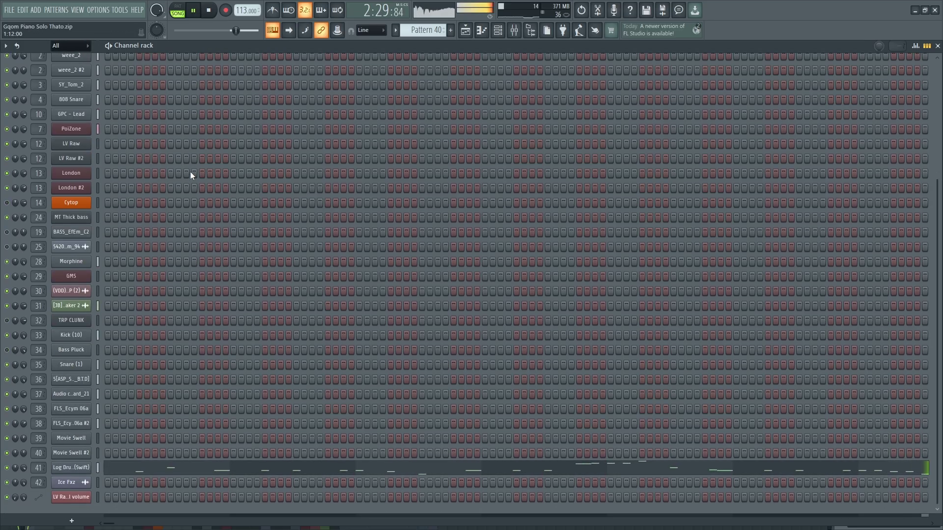
pyautogui.press('F9')
pyautogui.moveTo(442, 299); pyautogui.dragTo(442, 342)
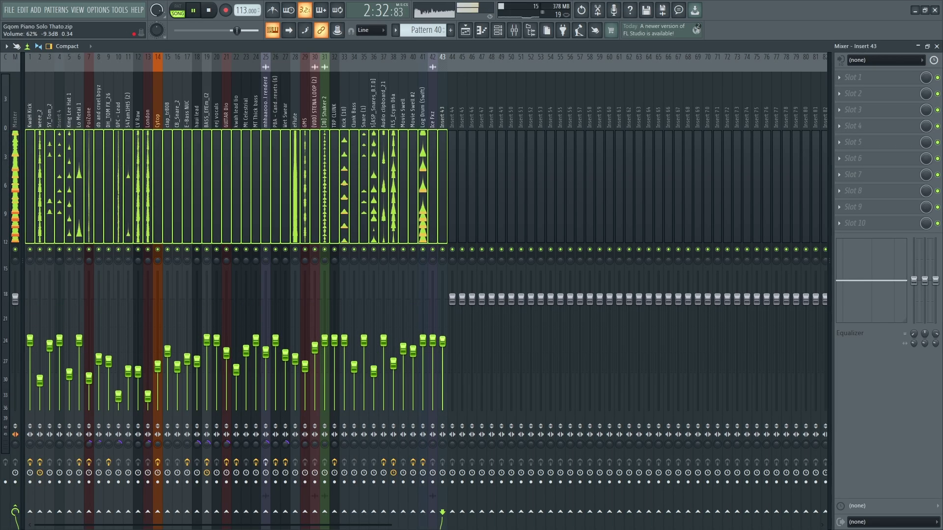
pyautogui.click(17, 208)
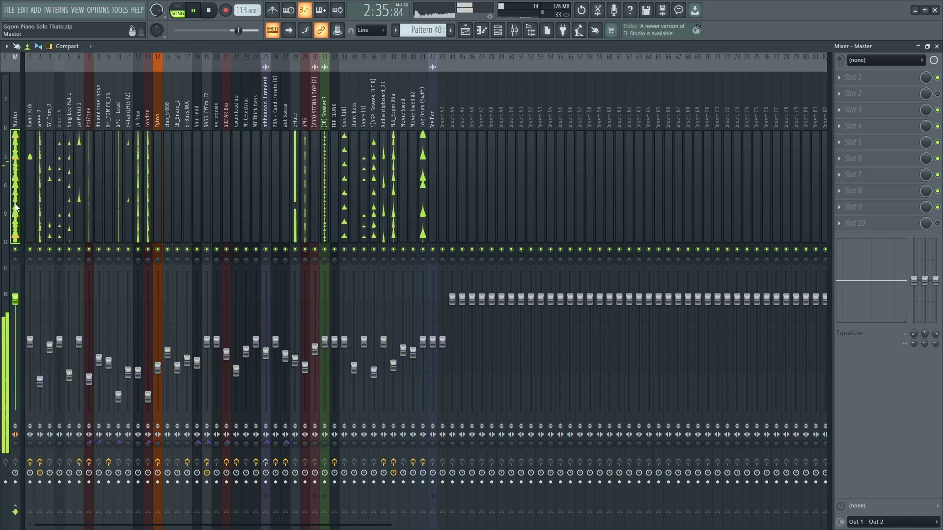
# - Restart playback, load the Default preset in the Fruity soft clipper on insert 41 (Log Drum), and lower its threshold
pyautogui.click(424, 164)
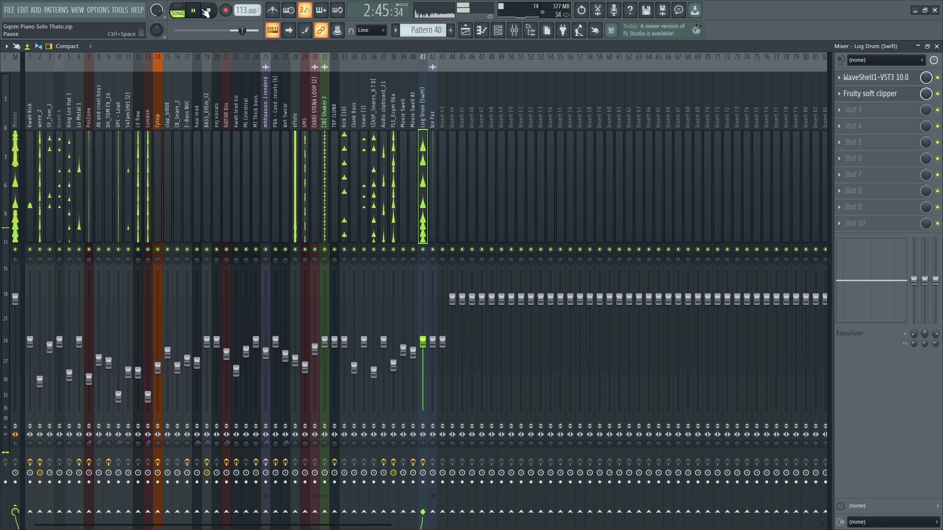
pyautogui.press('space')
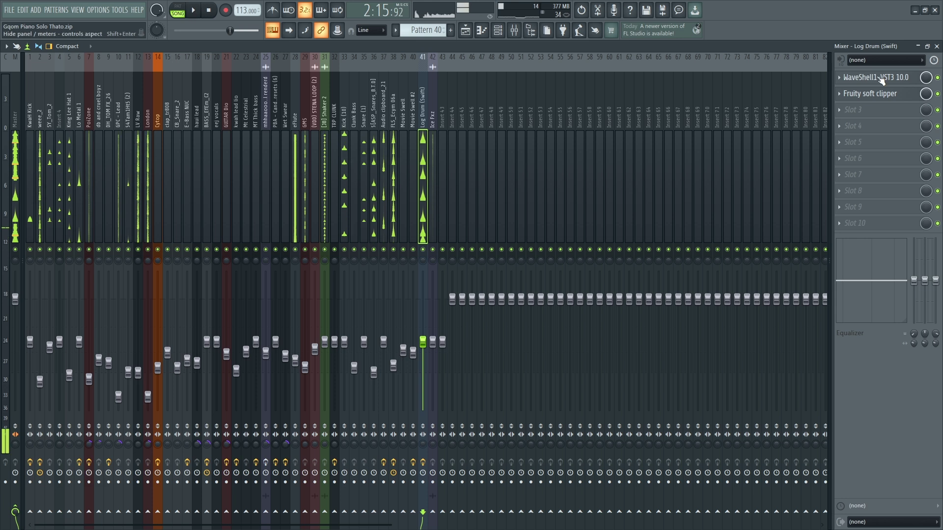
pyautogui.click(896, 92)
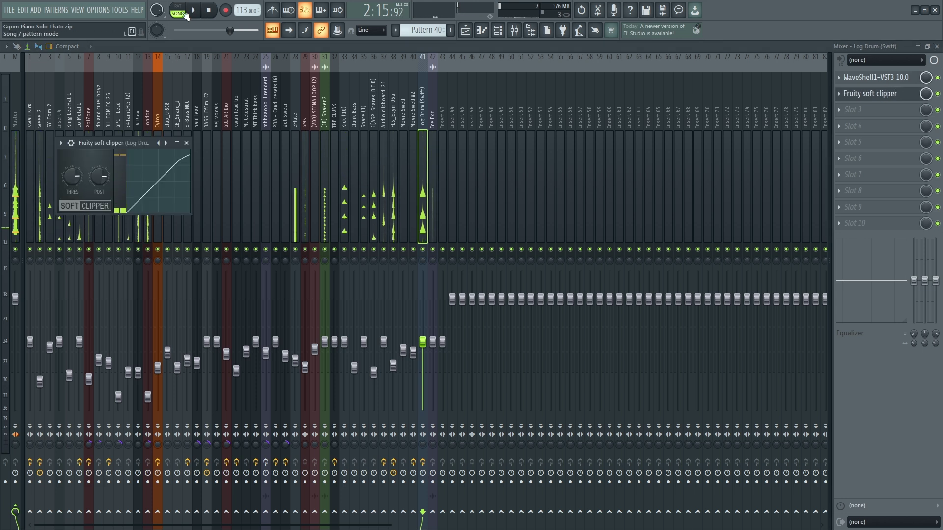
pyautogui.press('space')
pyautogui.rightClick(167, 144)
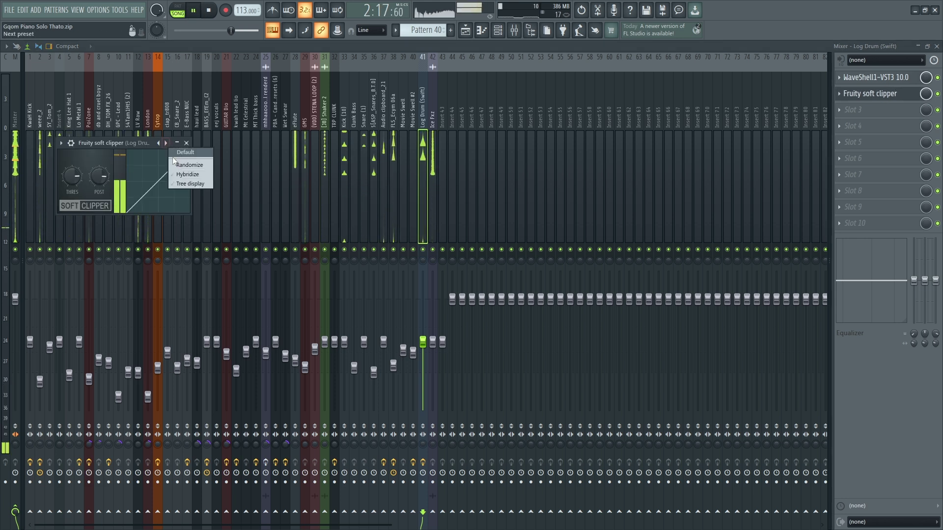
pyautogui.click(190, 153)
pyautogui.scroll(-3, 73, 178)
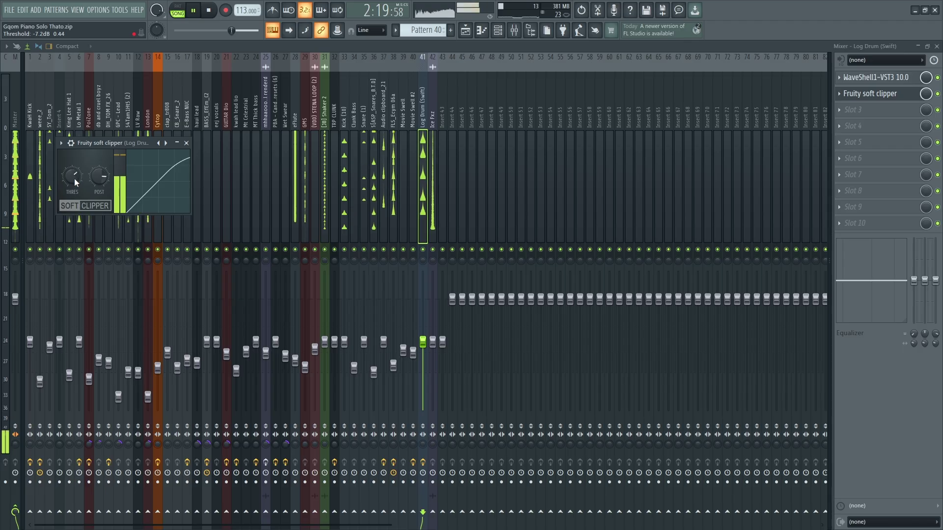
pyautogui.click(186, 143)
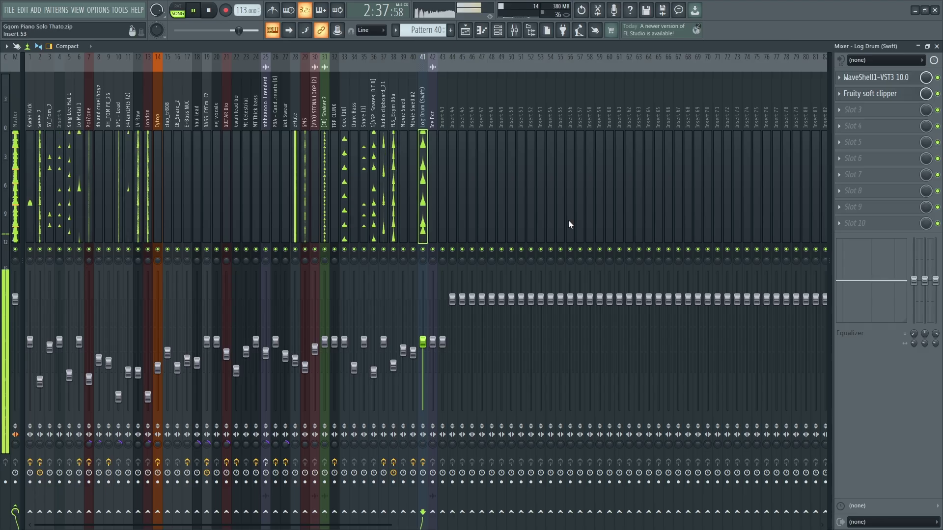
# - Check the settings of the soft clipper and Renaissance Bass on insert 41 (Log Drum) during playback
pyautogui.click(884, 95)
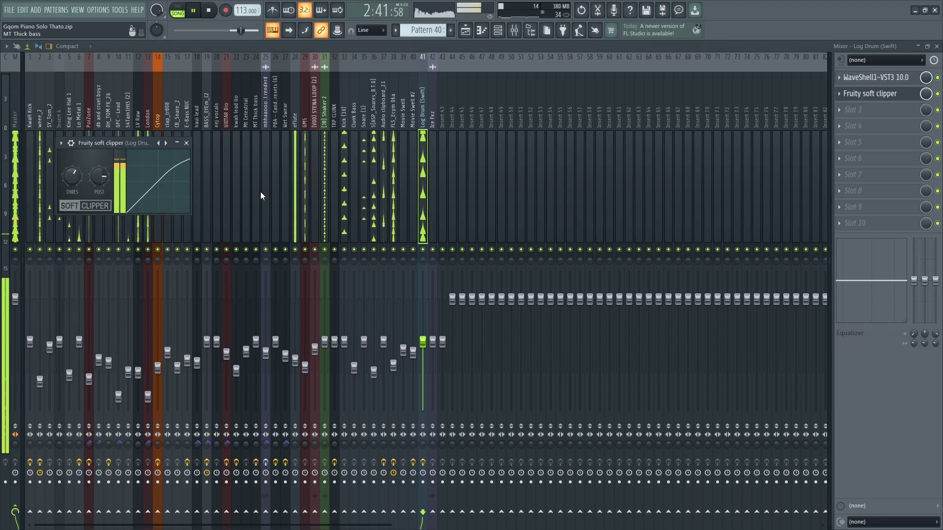
pyautogui.click(186, 143)
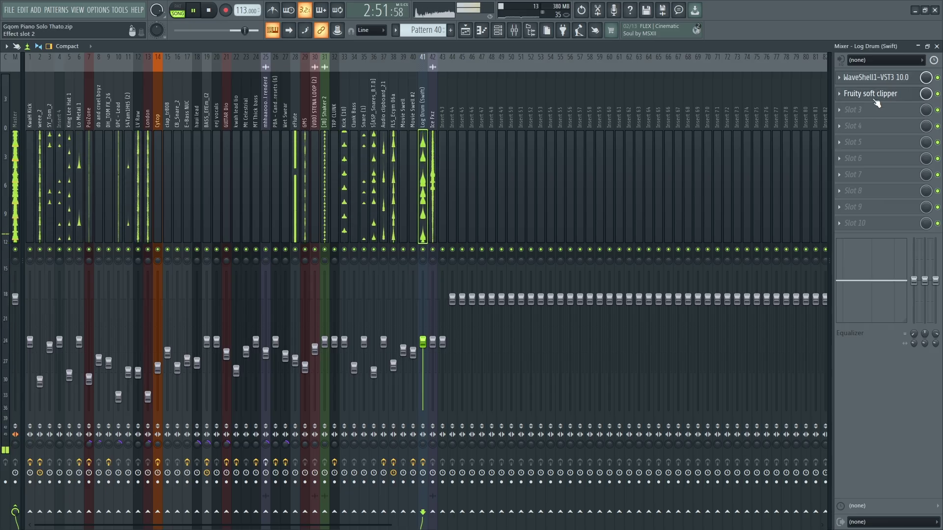
pyautogui.click(864, 77)
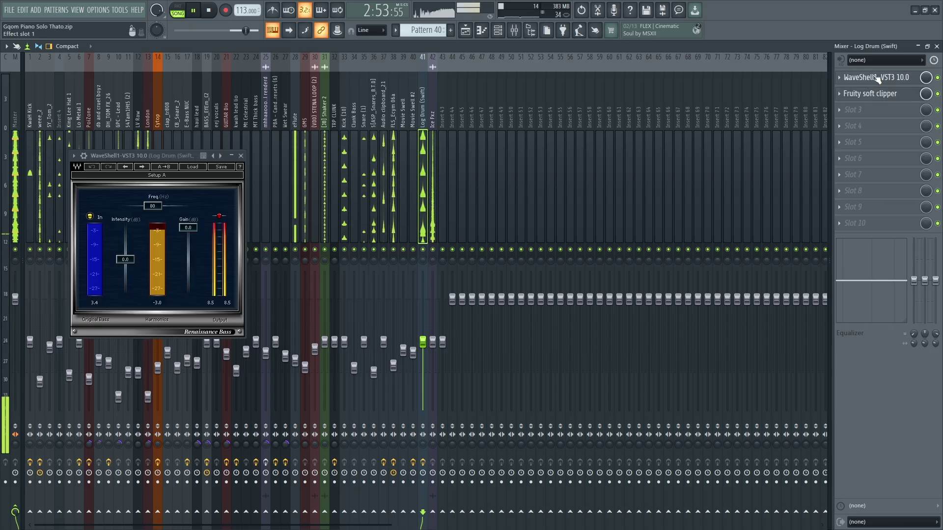
pyautogui.click(241, 155)
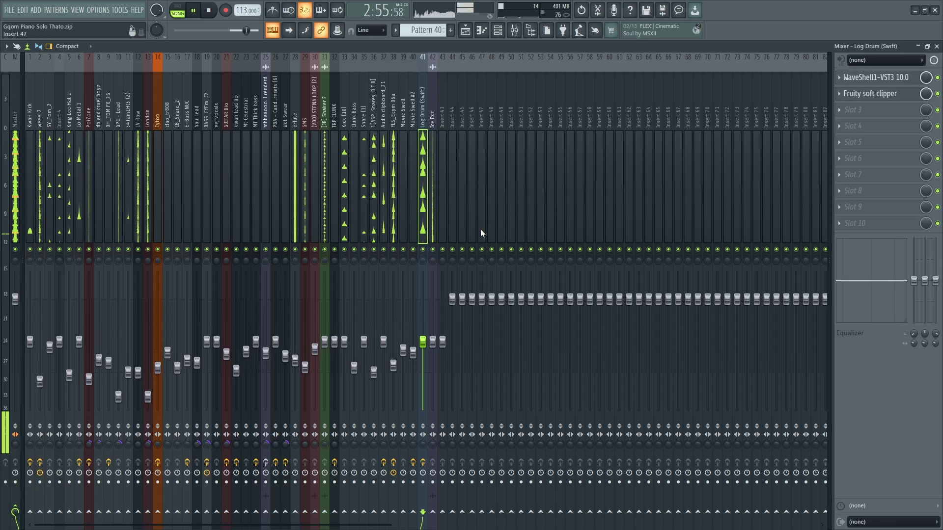
pyautogui.click(937, 78)
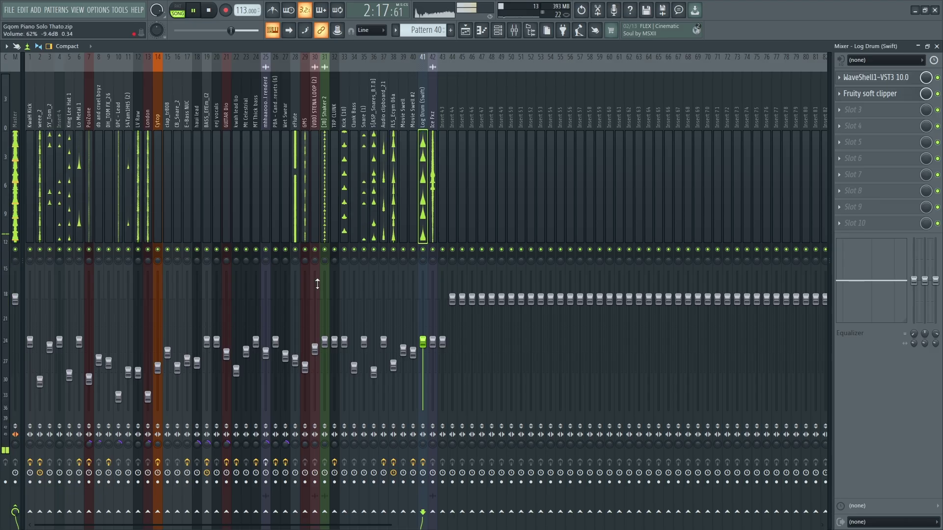
# - Solo insert 28 (eFlute) briefly, and raise its volume to about -9.2 dB with all tracks playing
pyautogui.keyDown('ctrl'); pyautogui.click(295, 250); pyautogui.keyUp('ctrl')
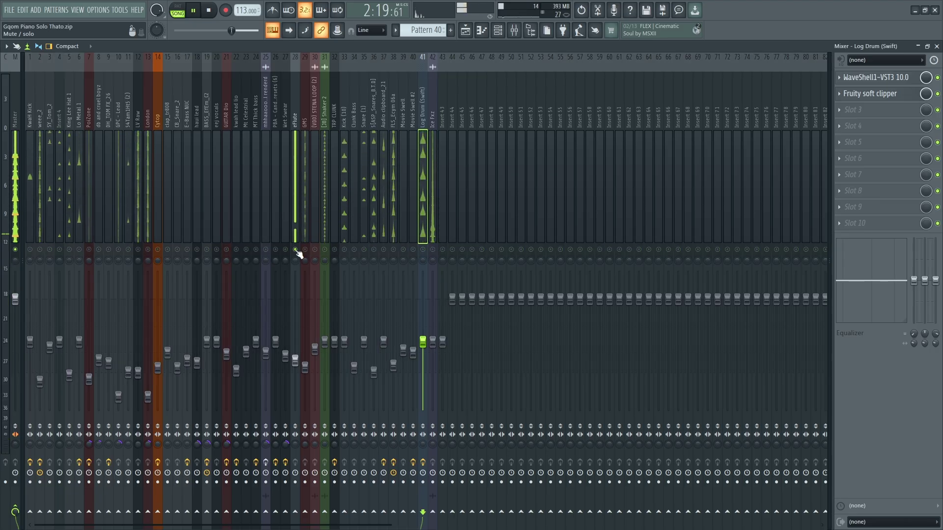
pyautogui.keyDown('ctrl'); pyautogui.click(296, 250); pyautogui.keyUp('ctrl')
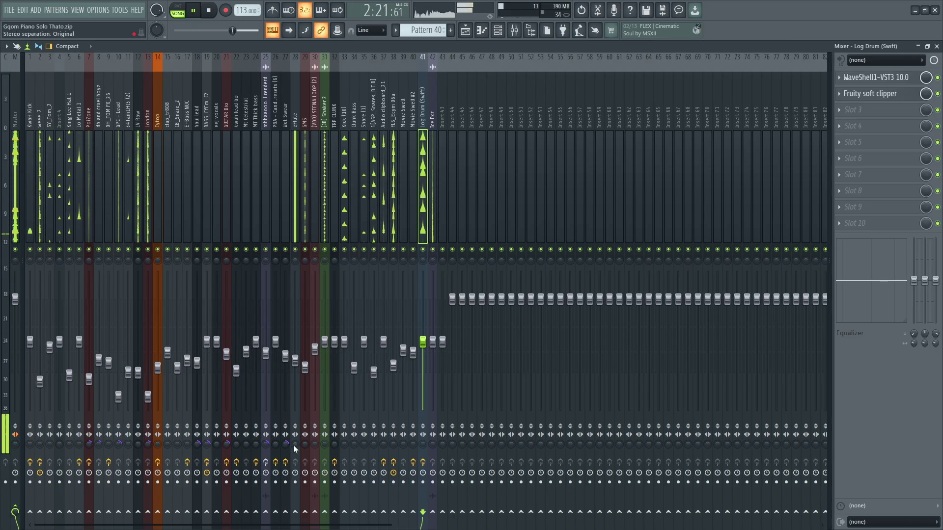
pyautogui.moveTo(295, 359); pyautogui.dragTo(296, 341)
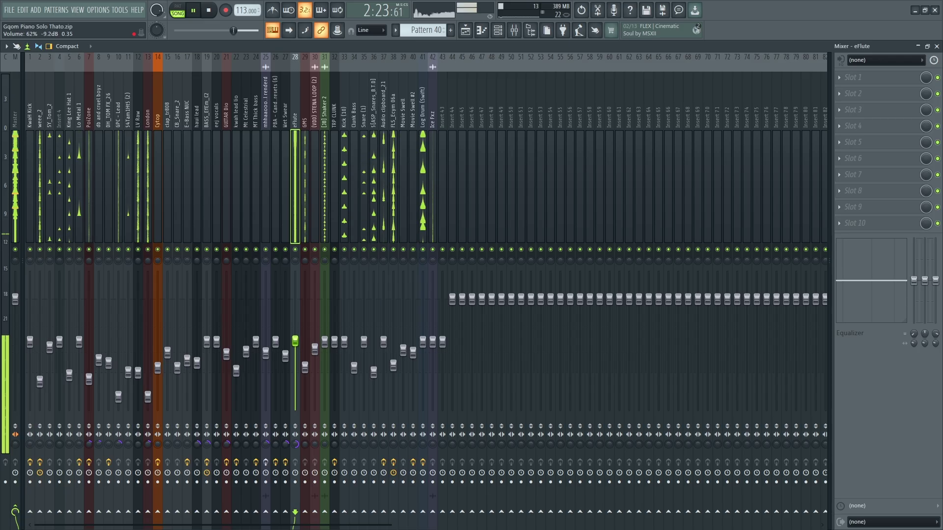
# - Lower mixer inserts 1 to 46 together, bringing insert 44 to about -1.9 dB, and return to the Master track to check the level
pyautogui.click(16, 163)
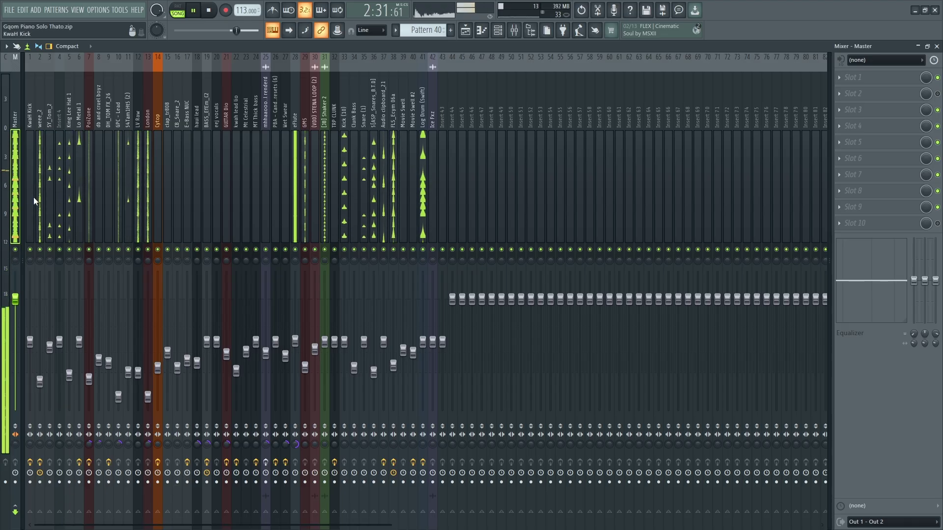
pyautogui.moveTo(32, 197); pyautogui.dragTo(476, 213)
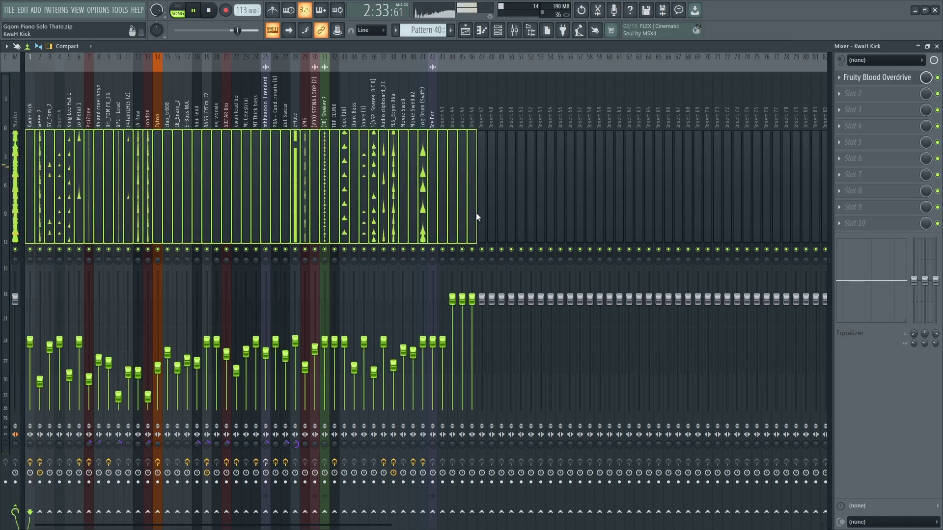
pyautogui.moveTo(452, 299); pyautogui.dragTo(452, 308)
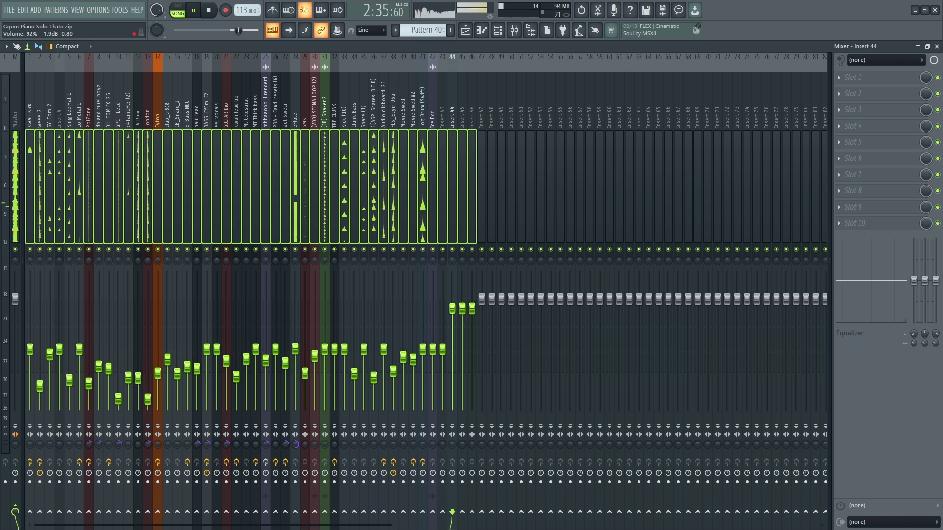
pyautogui.click(32, 217)
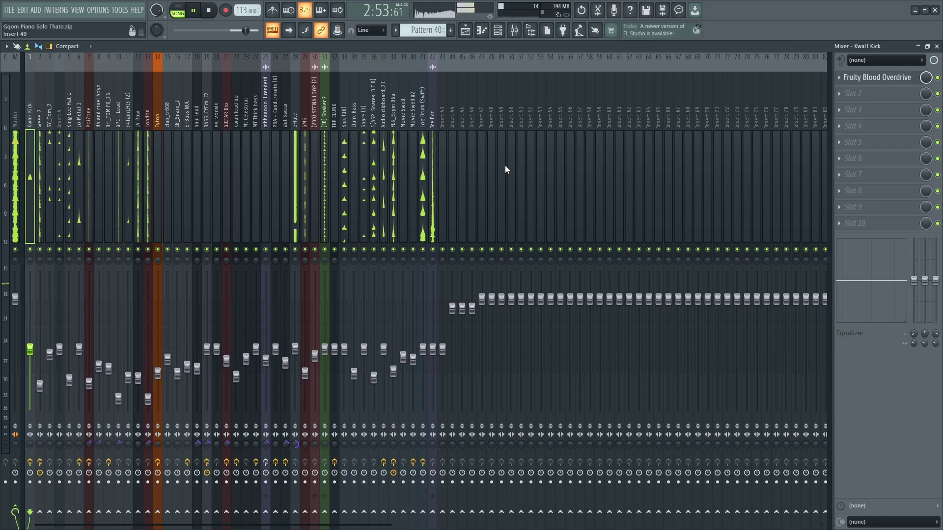
pyautogui.press('Left')
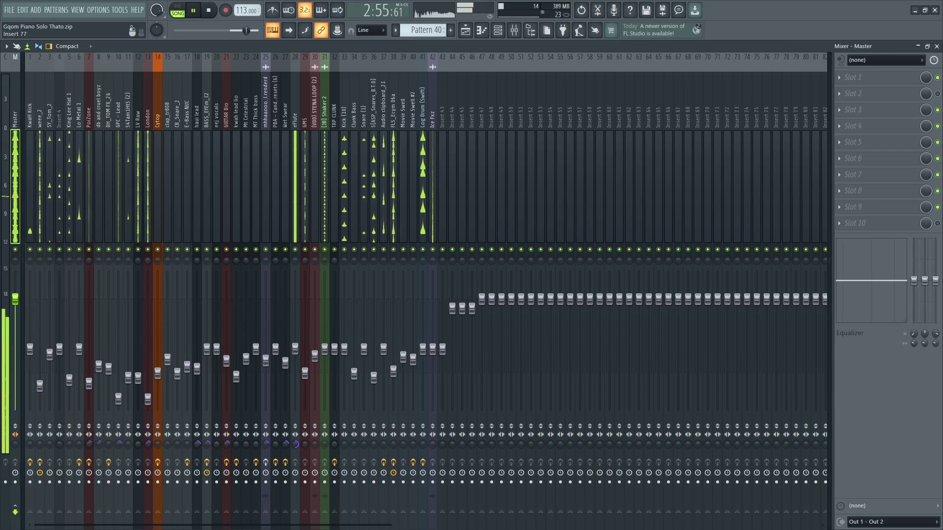
pyautogui.click(857, 77)
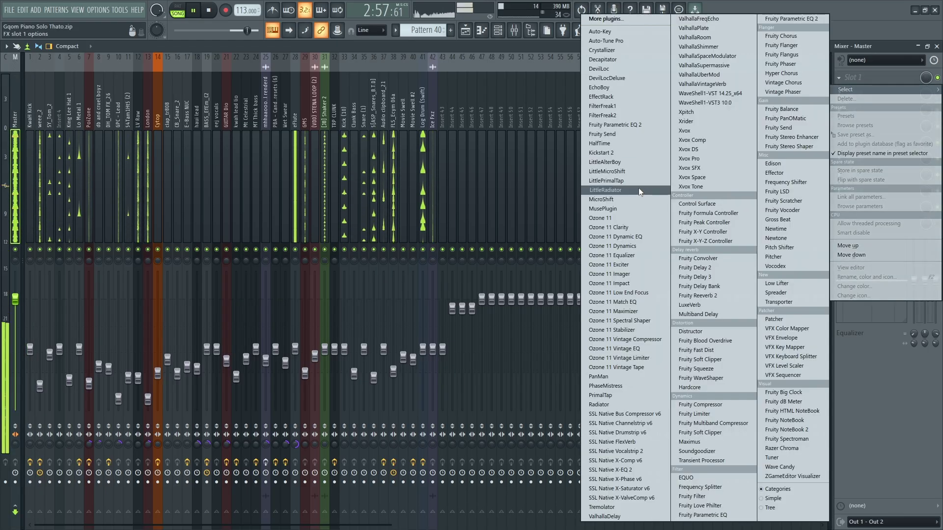
pyautogui.click(428, 179)
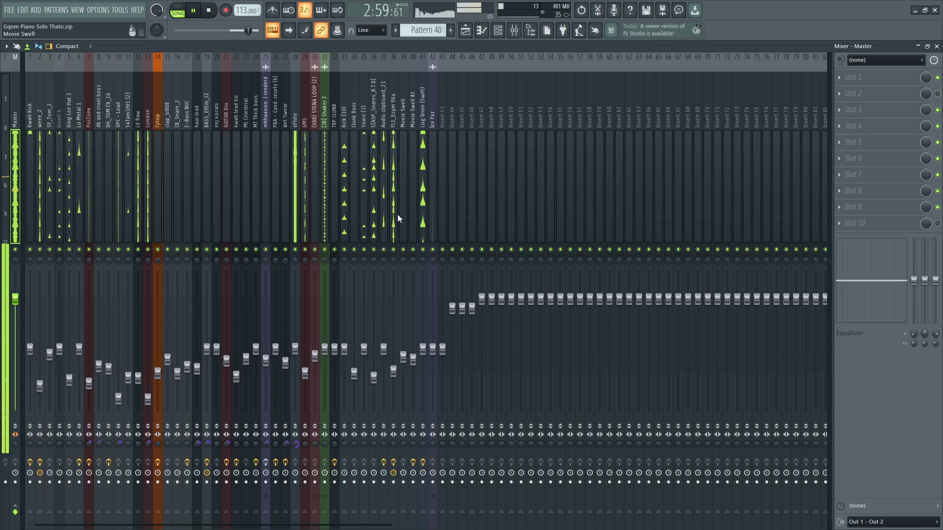
# - Listen to inserts 37 and 36 in solo, unsolo them, and set insert 36's stereo separation to about 52% merged
pyautogui.rightClick(384, 249)
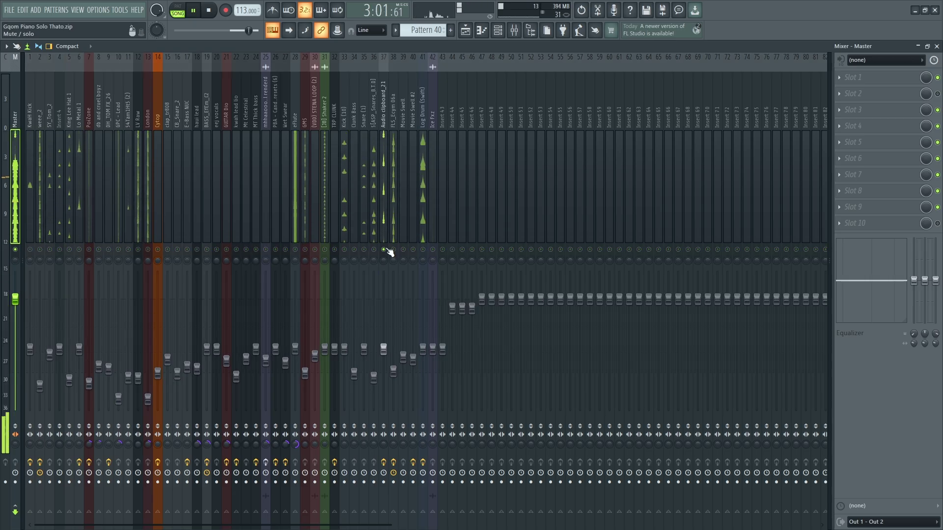
pyautogui.rightClick(374, 249)
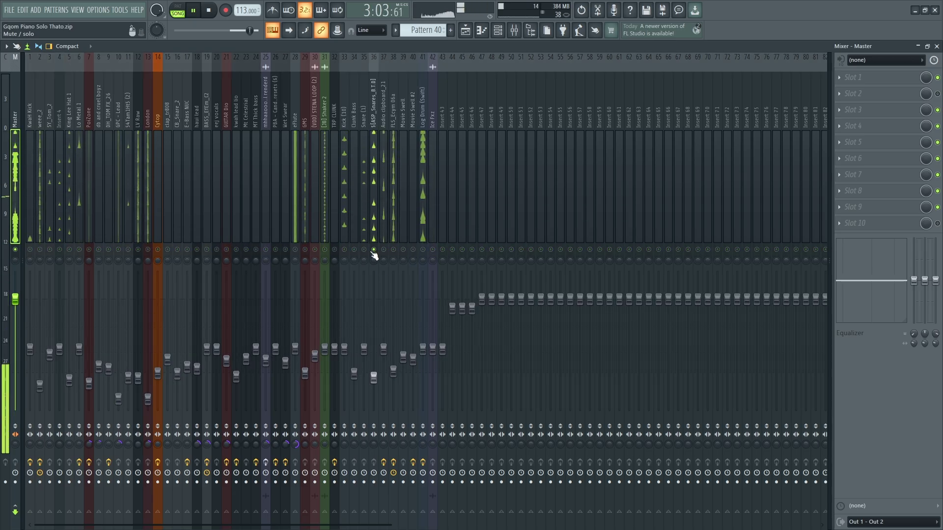
pyautogui.rightClick(374, 250)
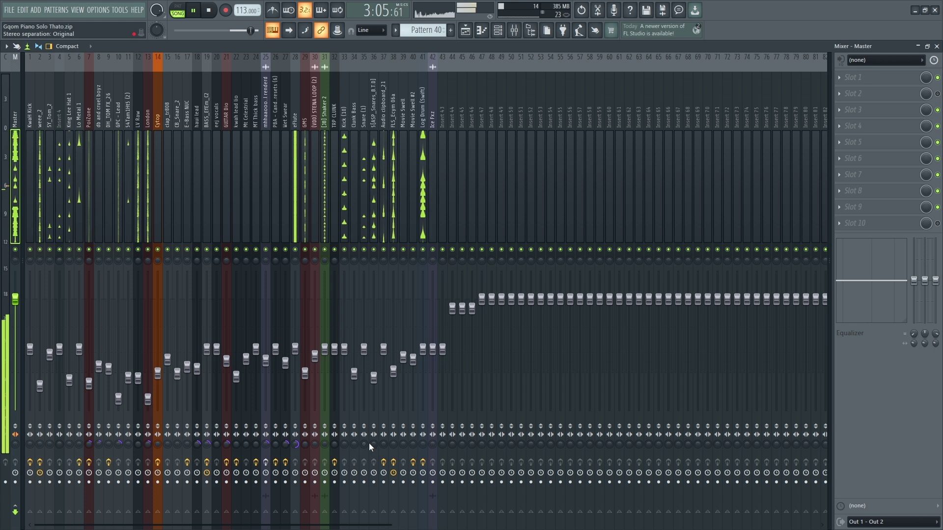
pyautogui.moveTo(373, 443); pyautogui.dragTo(373, 430)
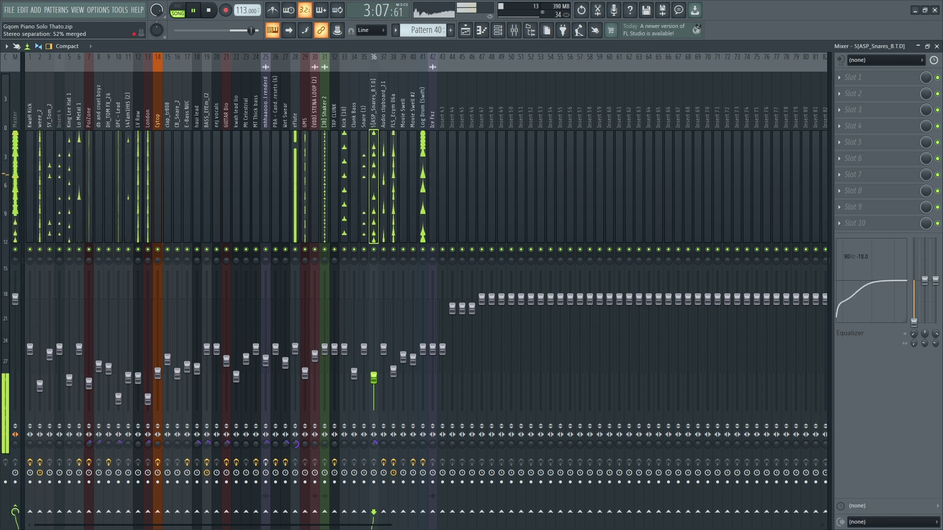
# - Reset the stereo separation of insert 28 (eFlute), and select insert 29
pyautogui.rightClick(293, 445)
pyautogui.click(320, 368)
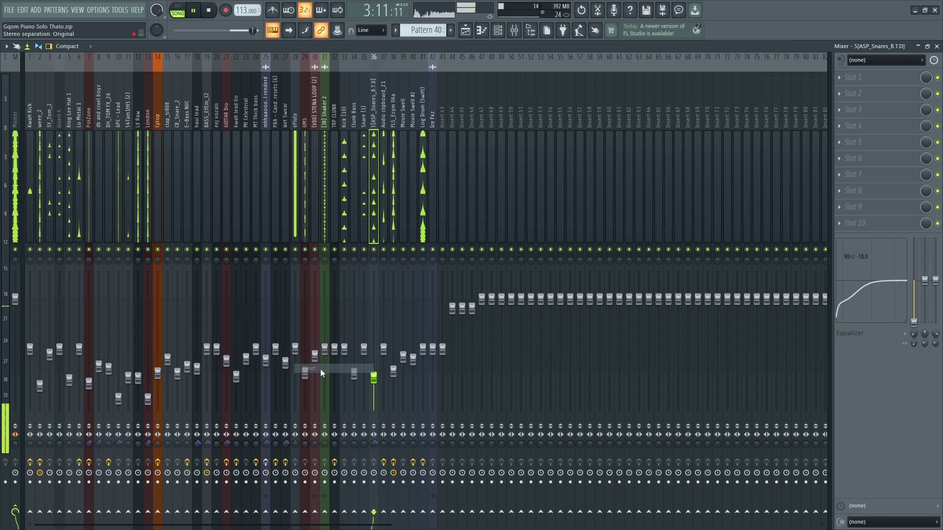
pyautogui.rightClick(285, 444)
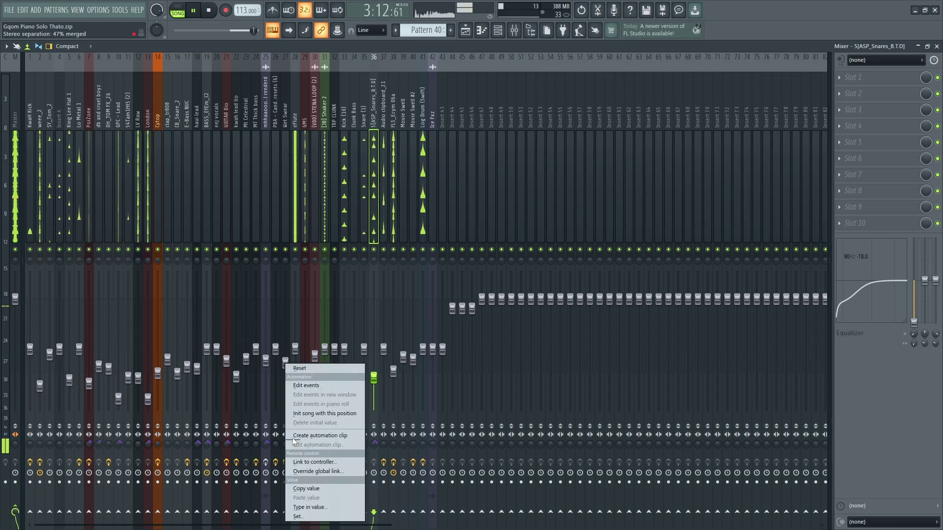
pyautogui.click(307, 197)
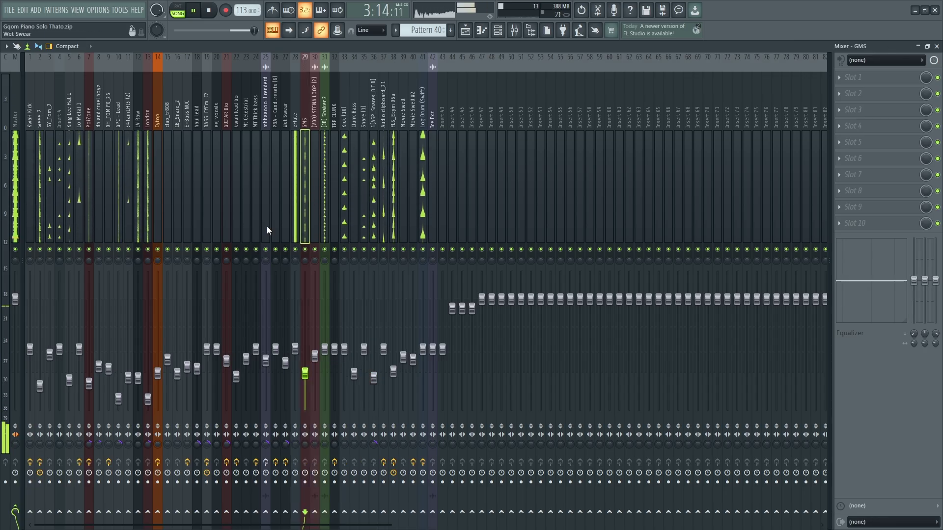
# - Try the Master track with its stereo separation at 100% merged, and reset it
pyautogui.click(16, 445)
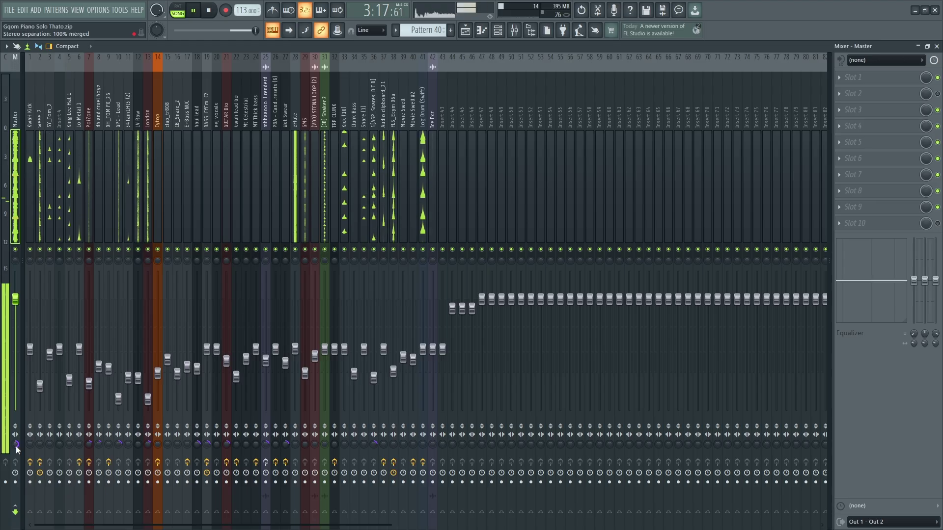
pyautogui.rightClick(16, 445)
pyautogui.click(25, 367)
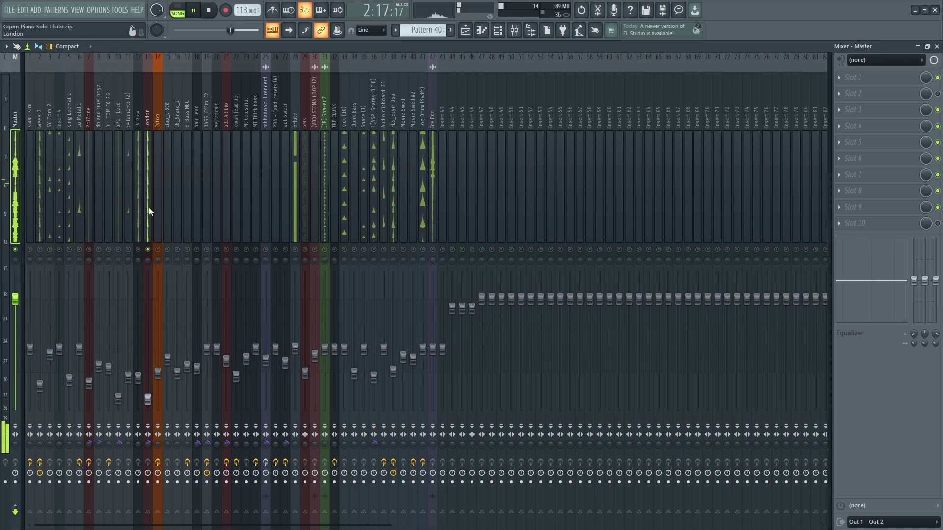
# - Raise the volume of insert 13 (London) slightly
pyautogui.click(149, 207)
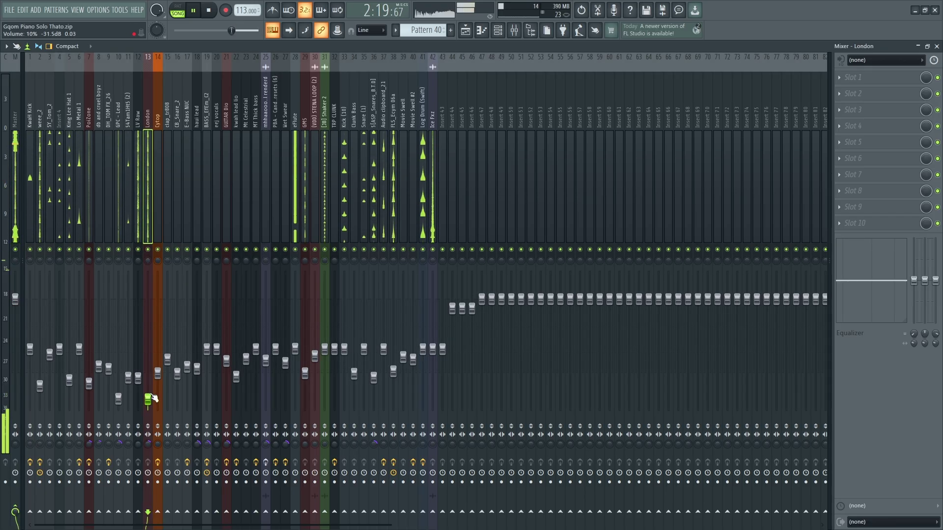
pyautogui.moveTo(154, 398); pyautogui.dragTo(154, 383)
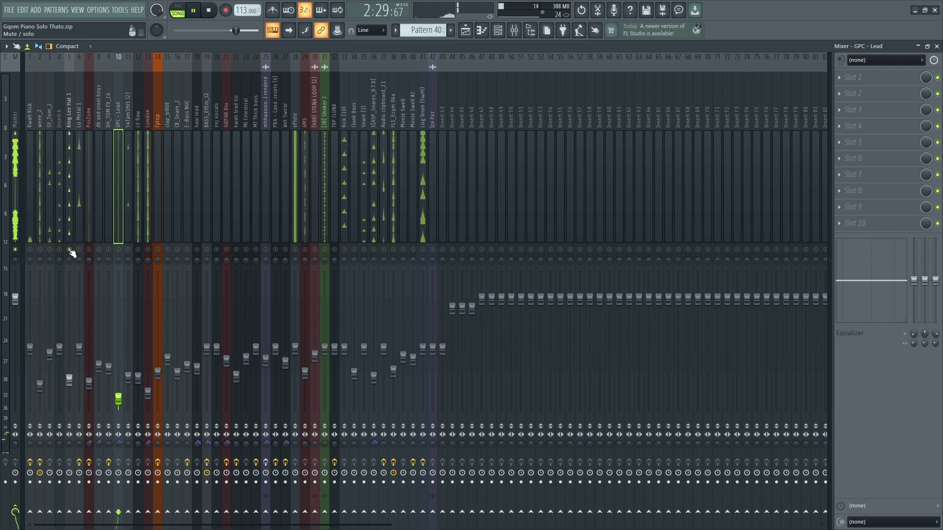
# - Set the stereo separation of insert 5 (King Lee Hat 1) to 20% separated and insert 4 to about 38% merged, and select insert 2
pyautogui.click(67, 445)
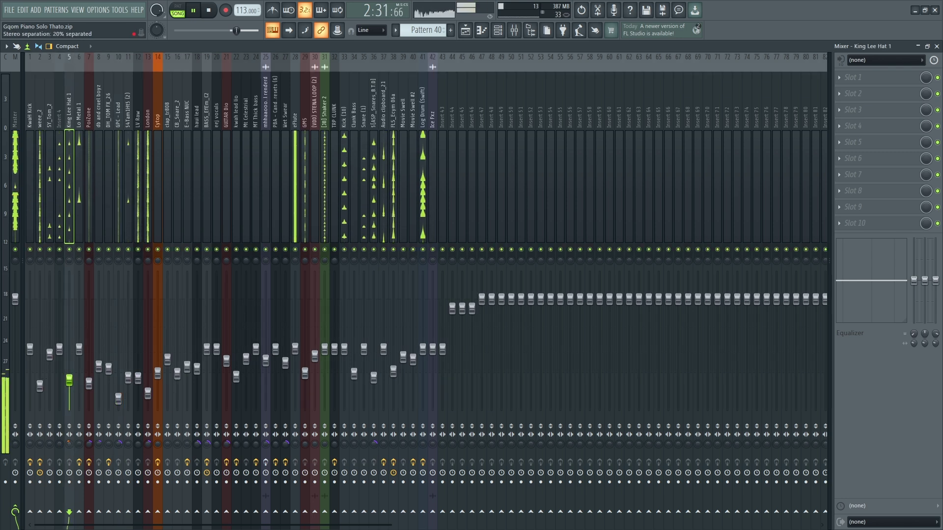
pyautogui.moveTo(62, 445); pyautogui.dragTo(62, 433)
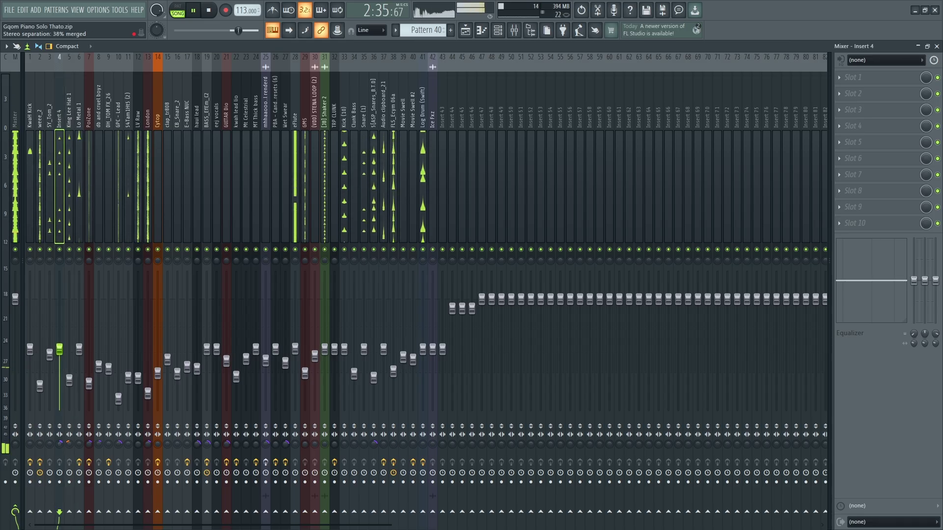
pyautogui.click(42, 208)
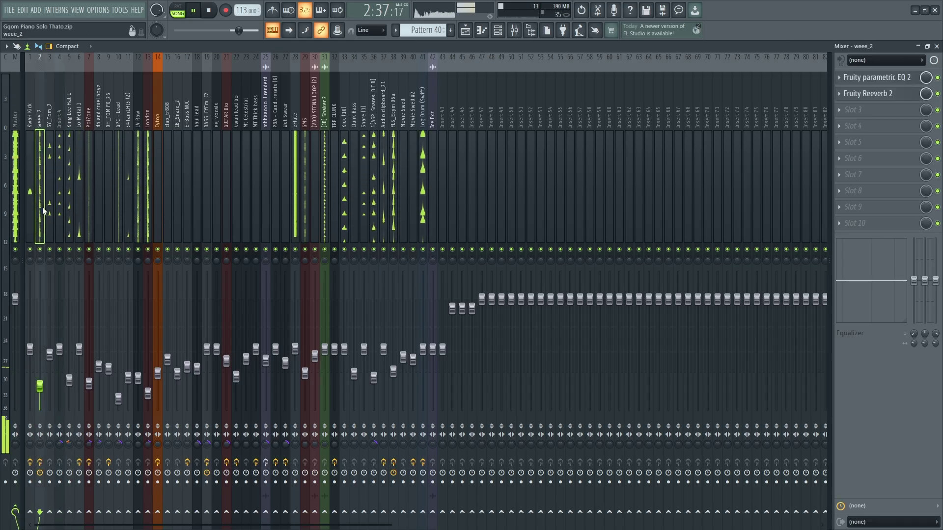
# - Audition insert 2 (weee_2) and insert 1 in solo
pyautogui.rightClick(39, 249)
pyautogui.rightClick(40, 250)
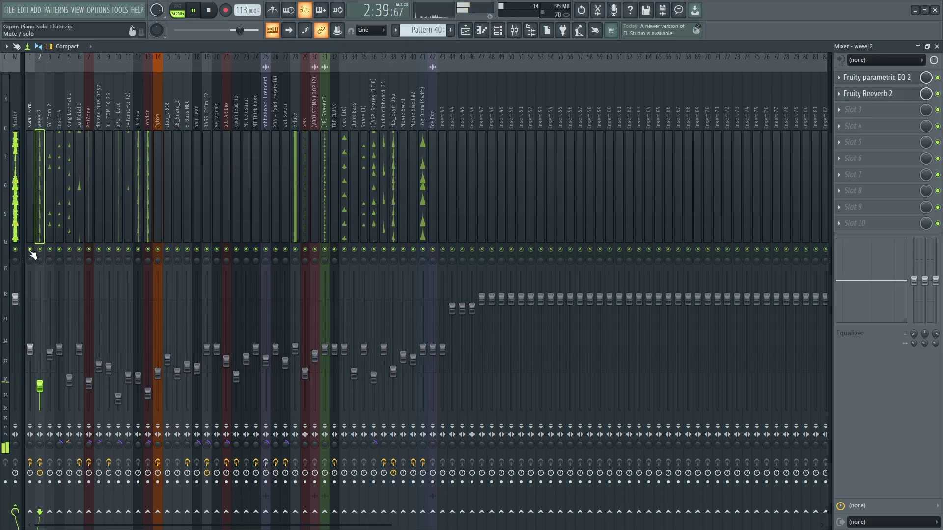
pyautogui.rightClick(30, 249)
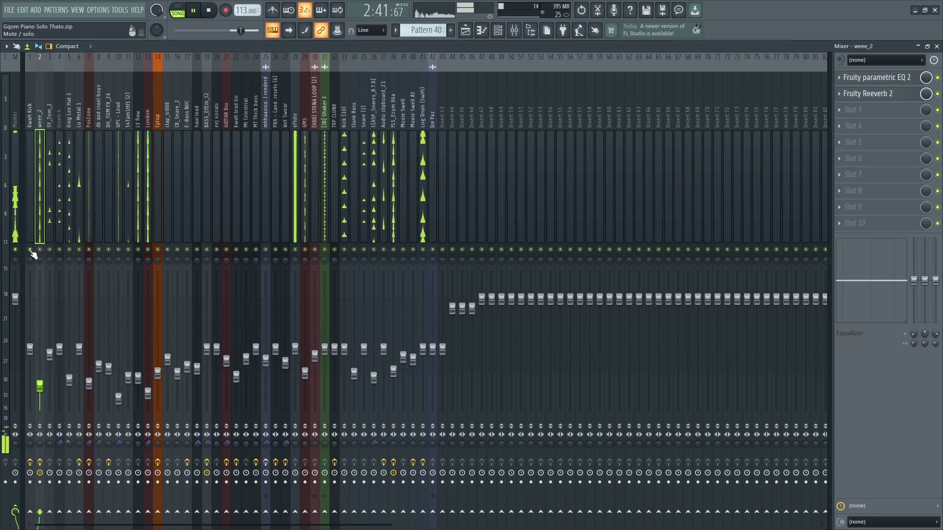
# - Solo insert 33 (Kick (10)), set its stereo separation to 100% merged, and unsolo it
pyautogui.rightClick(344, 249)
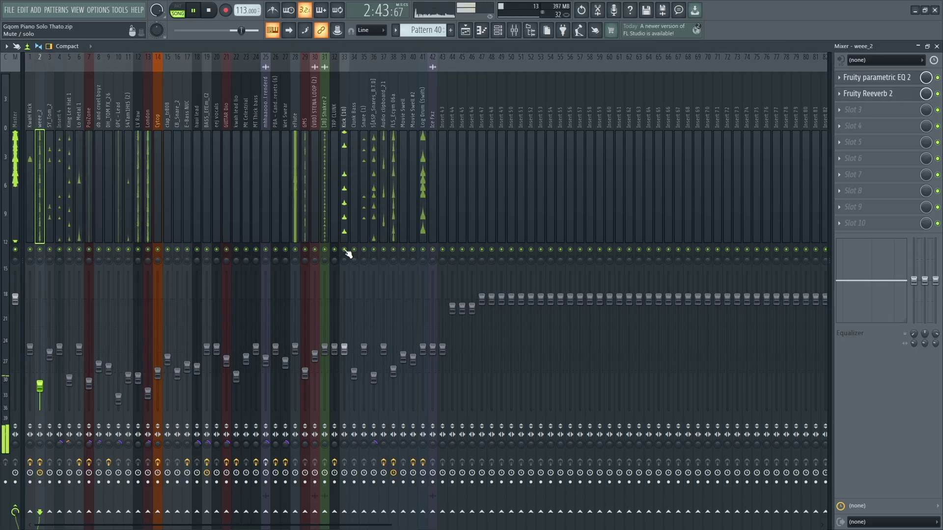
pyautogui.click(343, 445)
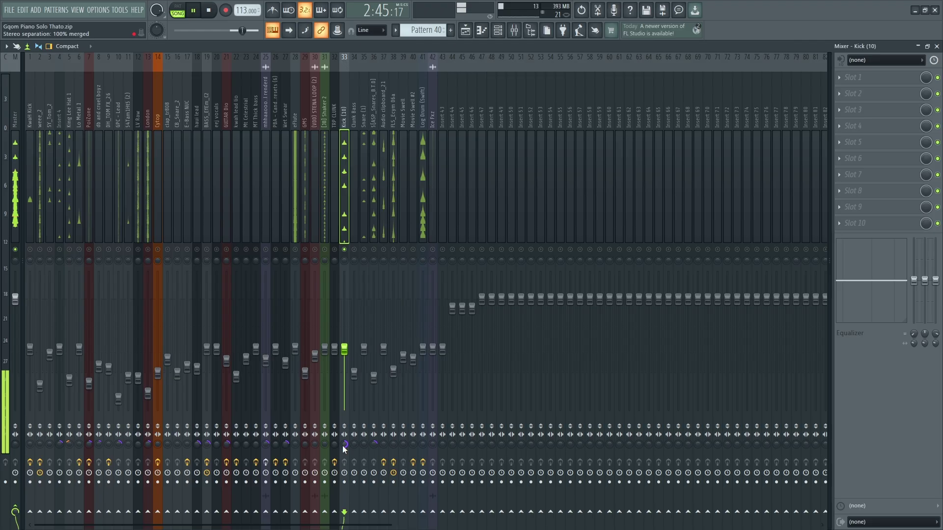
pyautogui.rightClick(346, 251)
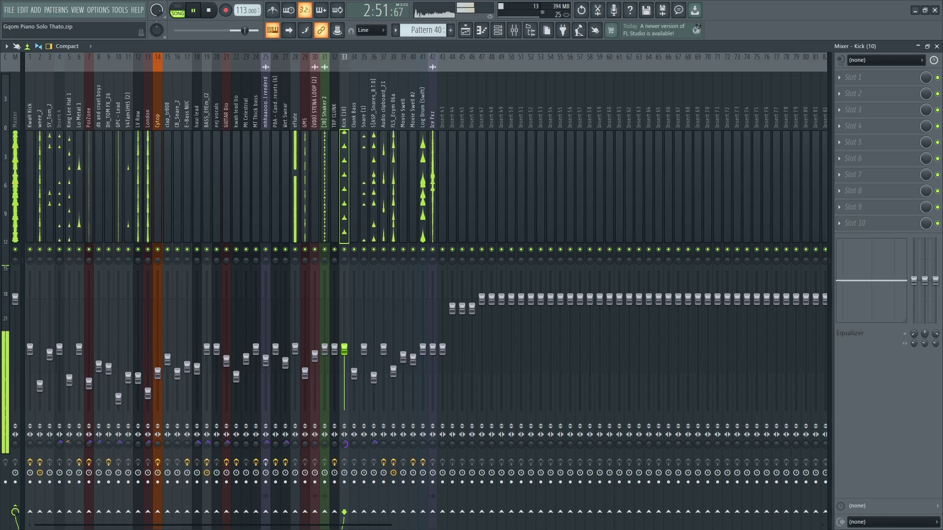
pyautogui.click(914, 10)
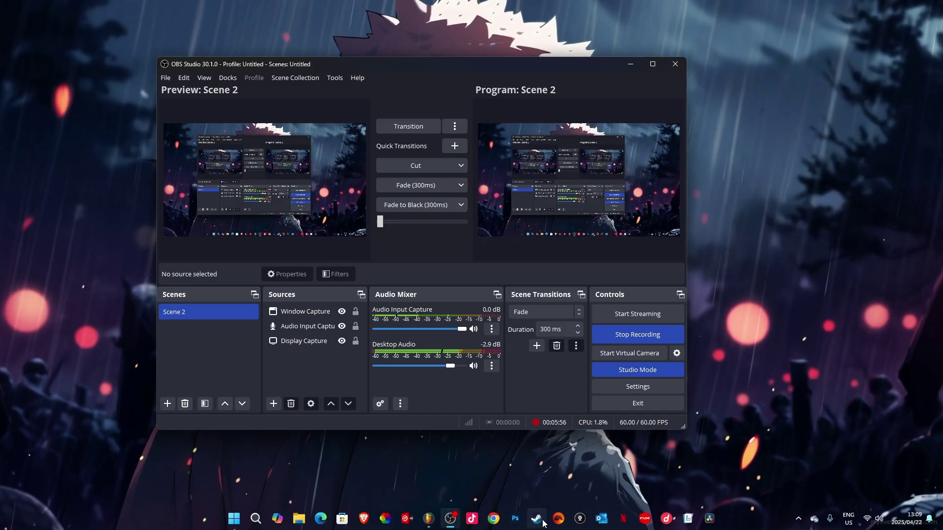
pyautogui.click(429, 519)
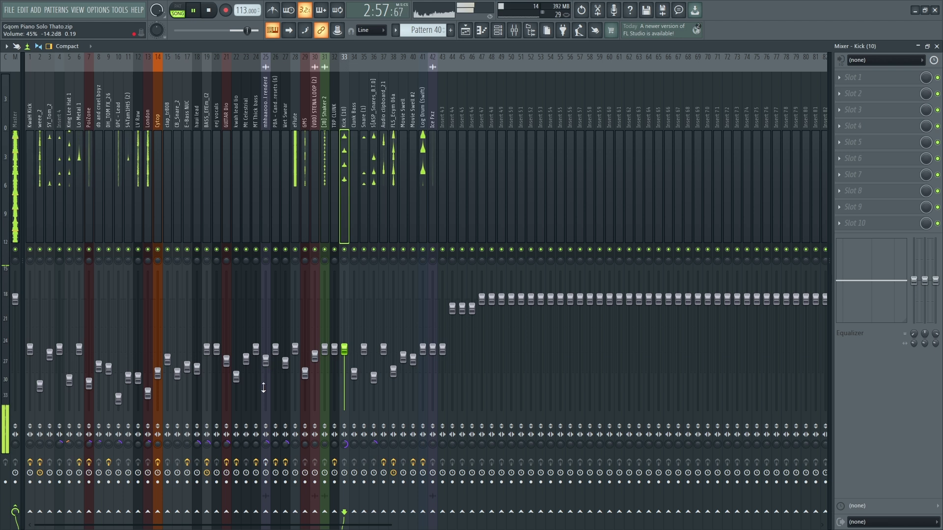
# - Try the Kickstart 2 effect on insert 28 (eFlute), stop playback, and delete the effect from its slot
pyautogui.click(298, 167)
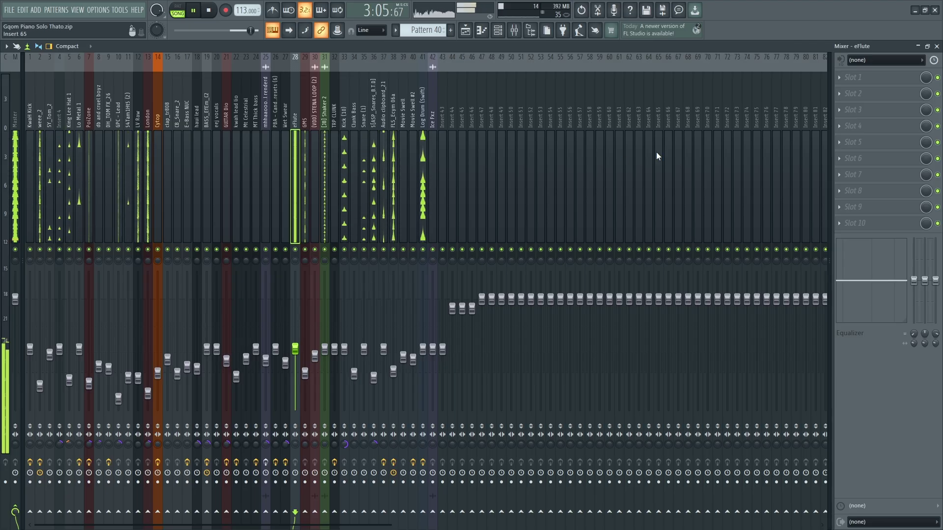
pyautogui.click(893, 99)
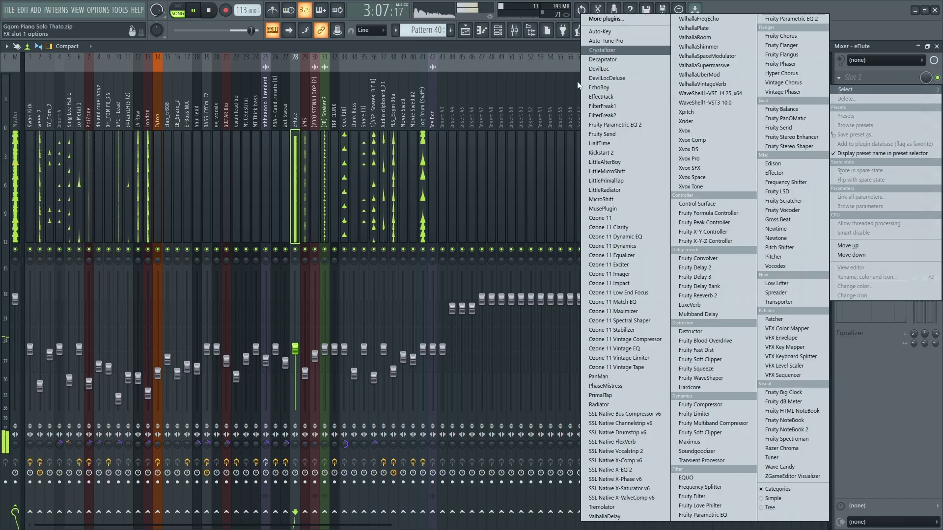
pyautogui.click(612, 151)
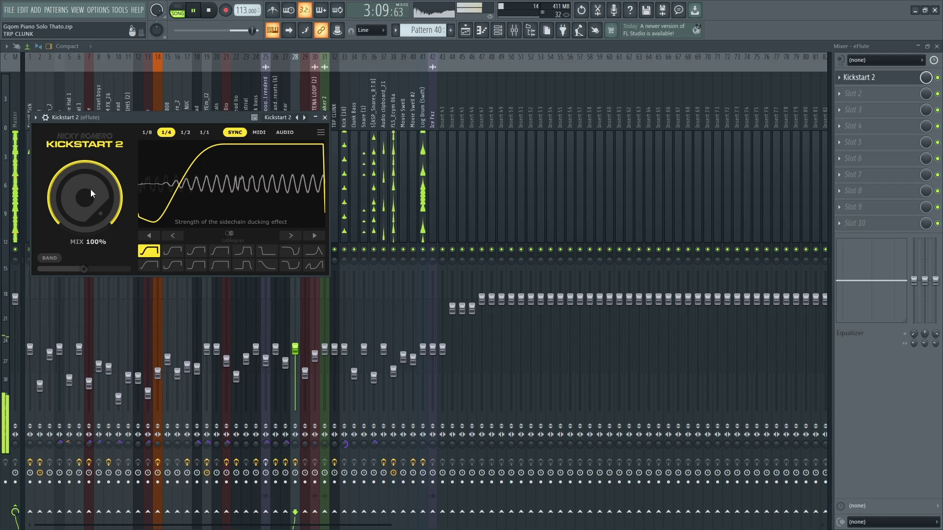
pyautogui.click(325, 117)
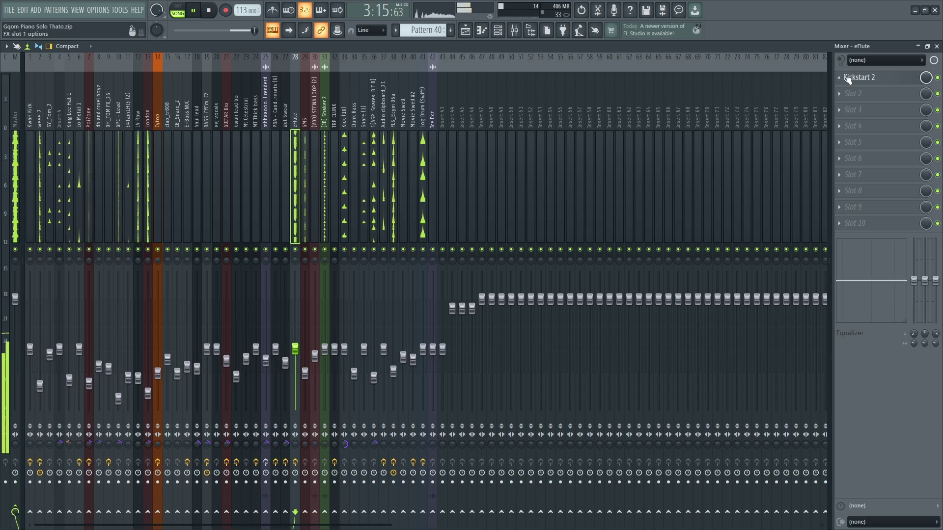
pyautogui.press('space')
pyautogui.click(839, 77)
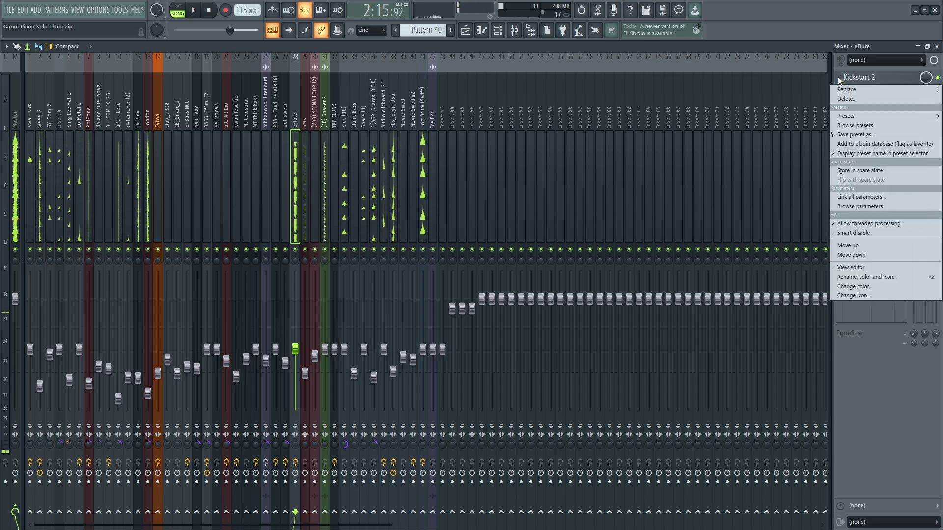
pyautogui.click(843, 98)
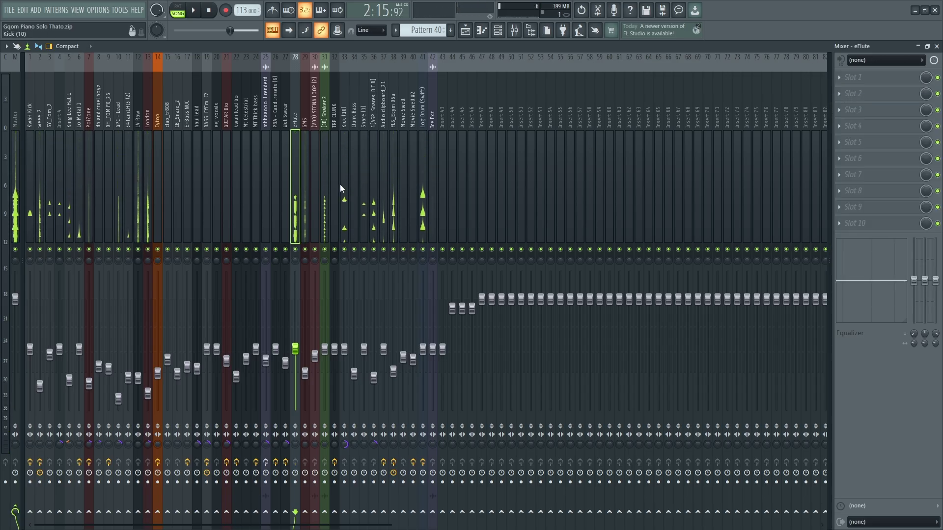
# - Move the eFlute track from insert 28 to insert 40, directly beside Log Drum (Swift)
pyautogui.hotkey('alt', 'Right')
pyautogui.hotkey('alt', 'Right')
pyautogui.hotkey('alt', 'Right')
pyautogui.hotkey('alt', 'Right')
pyautogui.hotkey('alt', 'Right')
pyautogui.hotkey('alt', 'Right')
pyautogui.hotkey('alt', 'Right')
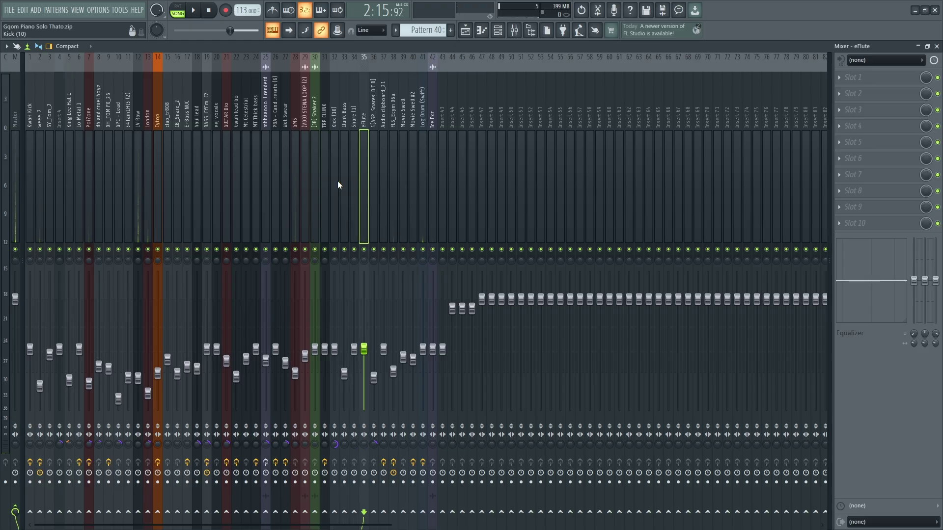
pyautogui.hotkey('alt', 'Right')
pyautogui.hotkey('alt', 'Right')
pyautogui.hotkey('alt', 'Right')
pyautogui.hotkey('alt', 'Right')
pyautogui.hotkey('alt', 'Right')
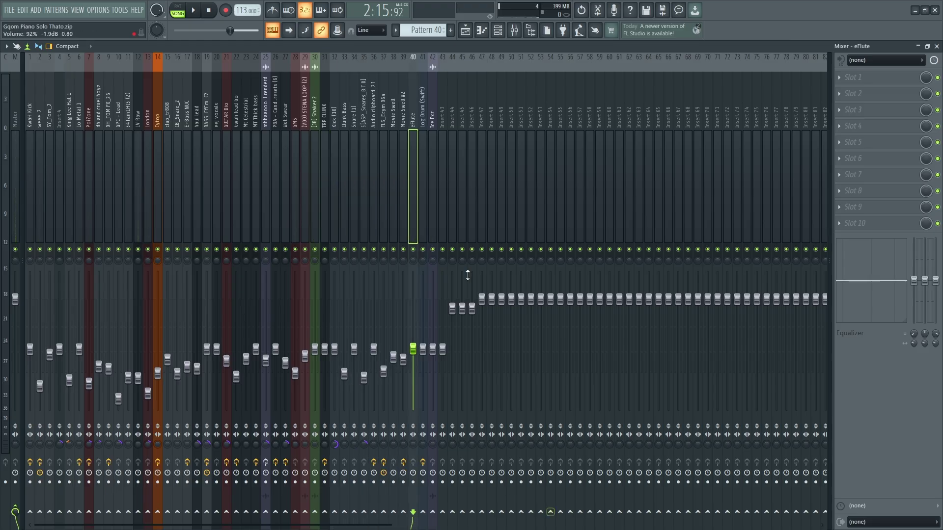
# - Sidechain insert 41 (Log Drum (Swift)) to insert 40 (eFlute), and select the eFlute track
pyautogui.rightClick(415, 514)
pyautogui.click(434, 508)
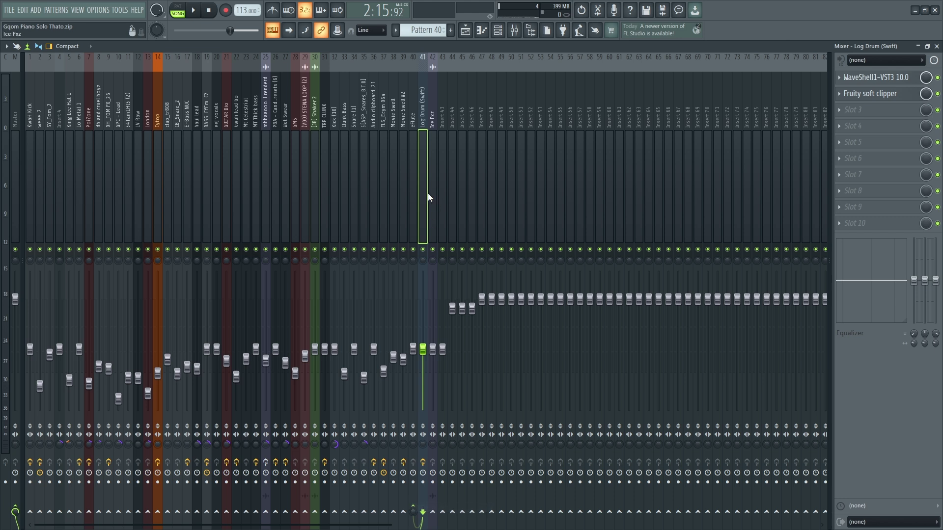
pyautogui.click(417, 188)
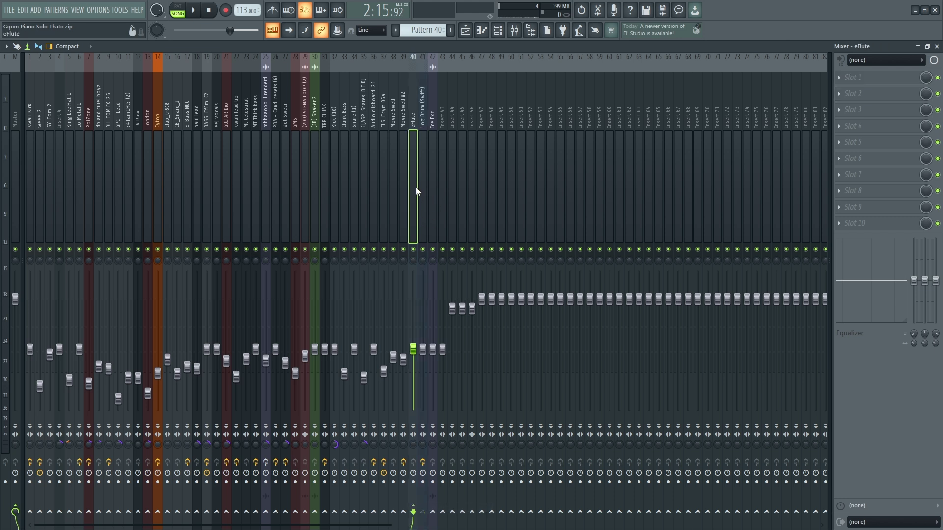
# - Solo inserts 40 and 41 together, and load Fruity Limiter in the first effect slot of eFlute
pyautogui.click(907, 80)
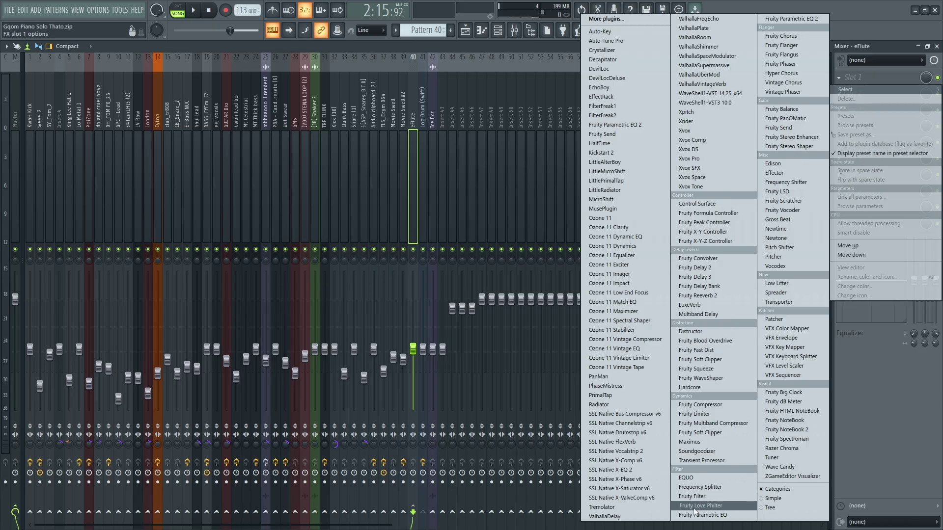
pyautogui.click(425, 254)
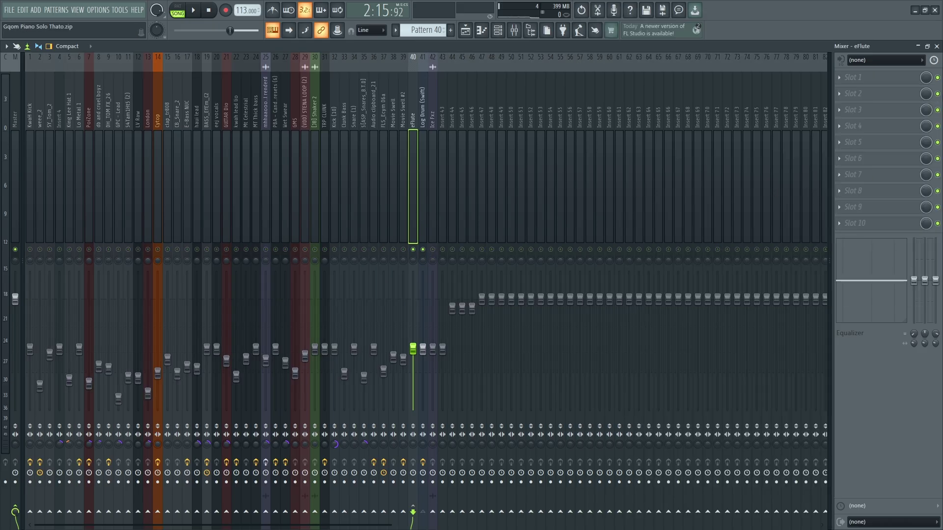
pyautogui.click(883, 81)
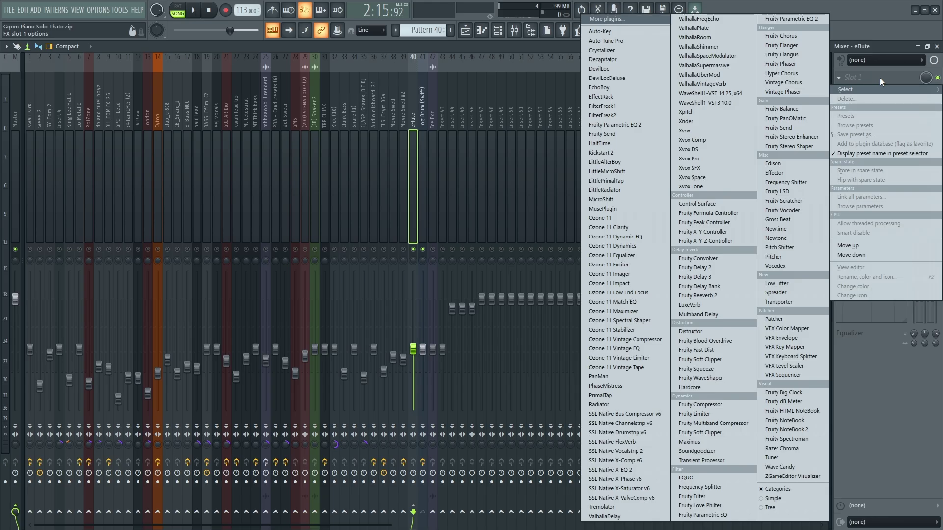
pyautogui.click(712, 415)
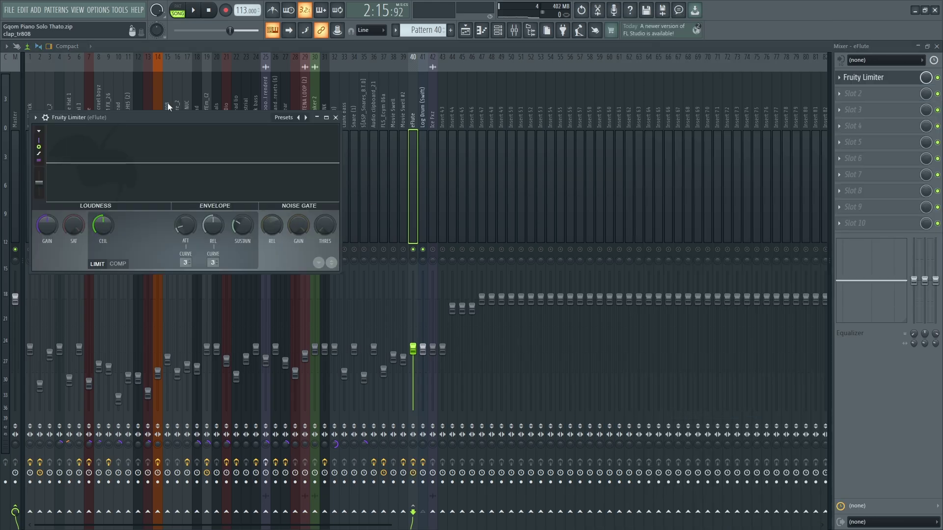
pyautogui.moveTo(168, 118); pyautogui.dragTo(384, 134)
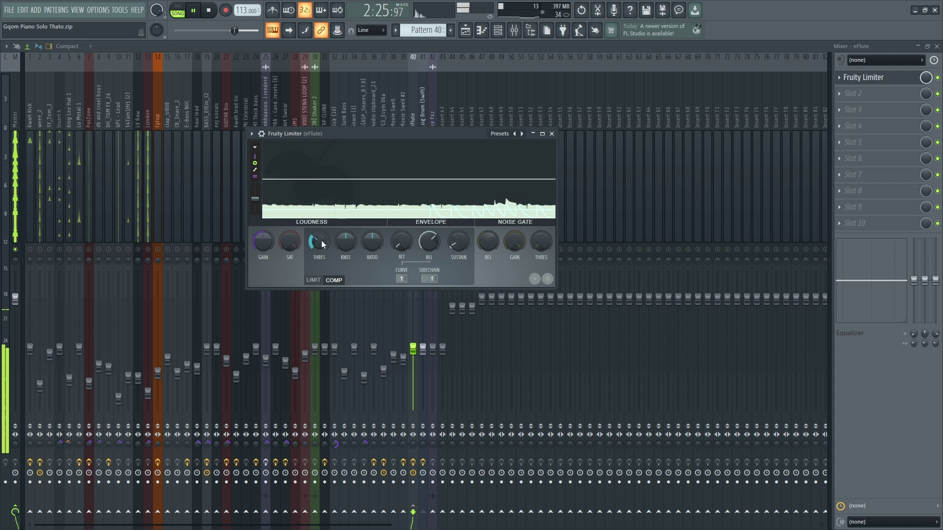
# - In Fruity Limiter's COMP mode with sidechain input 1, raise the ratio and fine-tune the threshold for eFlute
pyautogui.moveTo(369, 243); pyautogui.dragTo(369, 223)
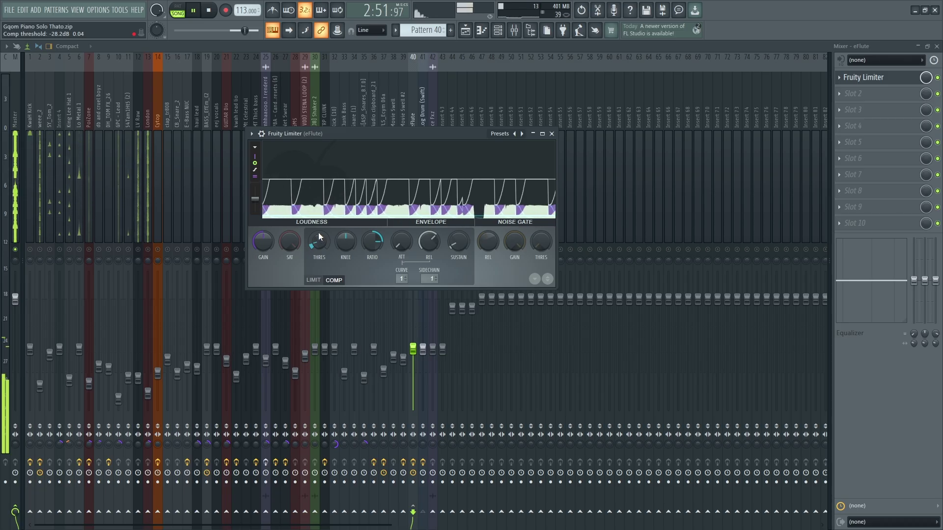
pyautogui.moveTo(319, 238)
pyautogui.mouseDown()
pyautogui.moveTo(355, 214)
pyautogui.moveTo(319, 241)
pyautogui.mouseUp()
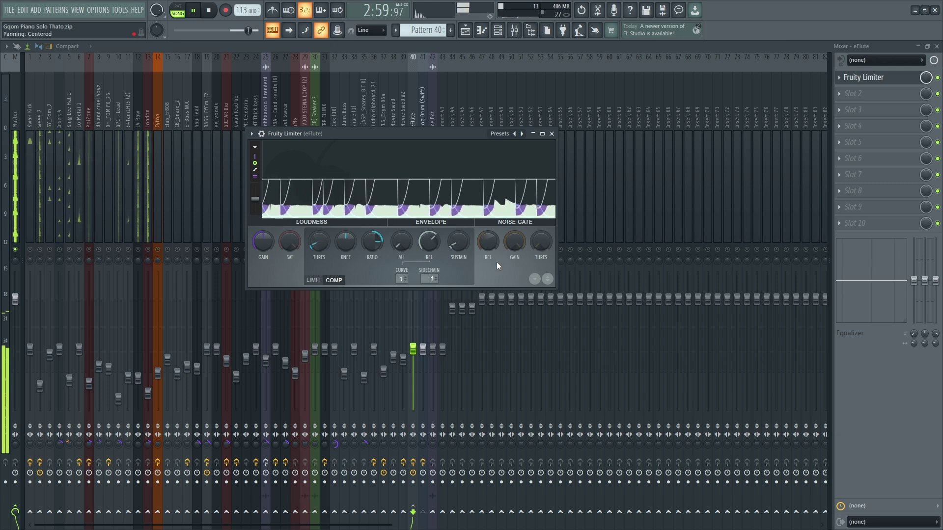
# - Try noise gate release times up to about 116 ms in Fruity Limiter, and reset the setting
pyautogui.scroll(-3, 488, 244)
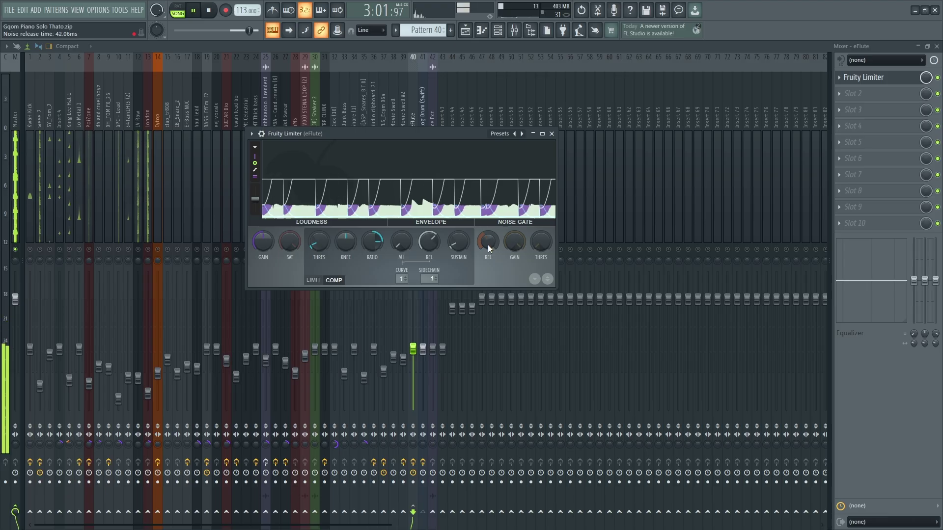
pyautogui.scroll(4, 487, 245)
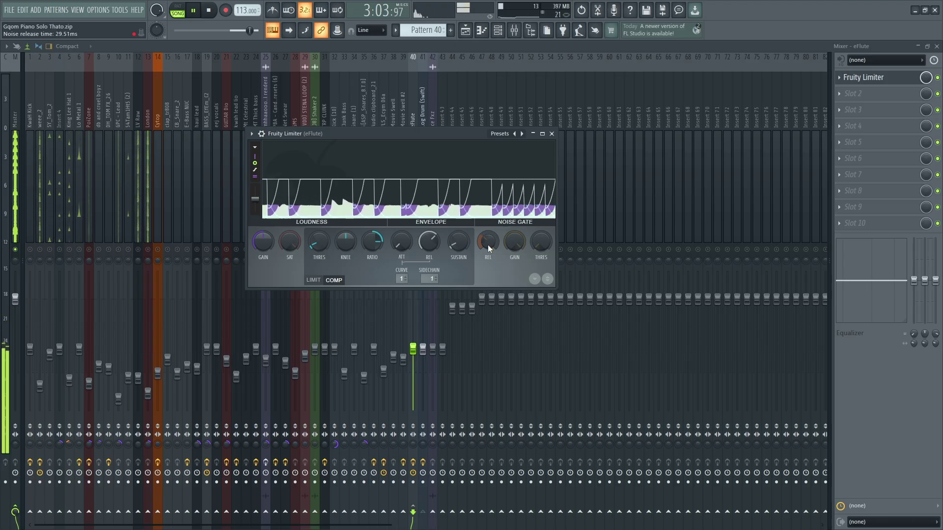
pyautogui.scroll(3, 488, 245)
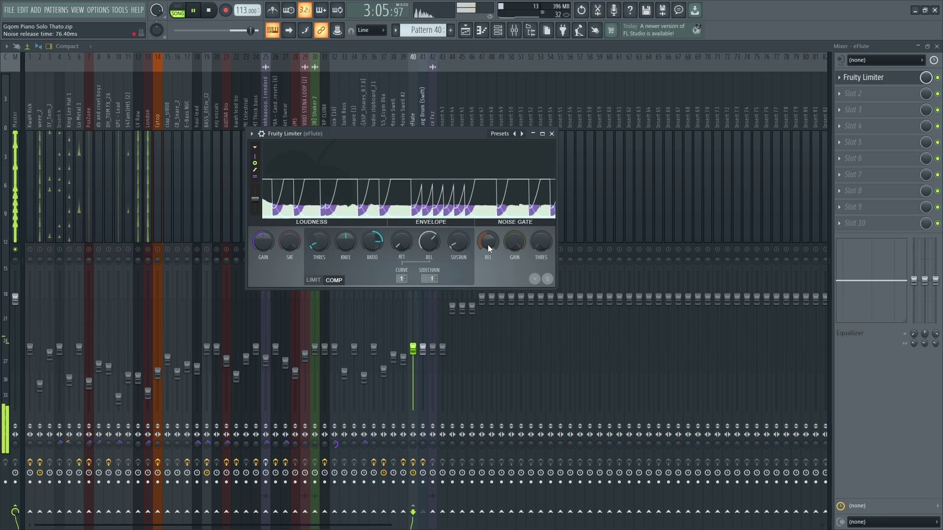
pyautogui.scroll(1, 487, 245)
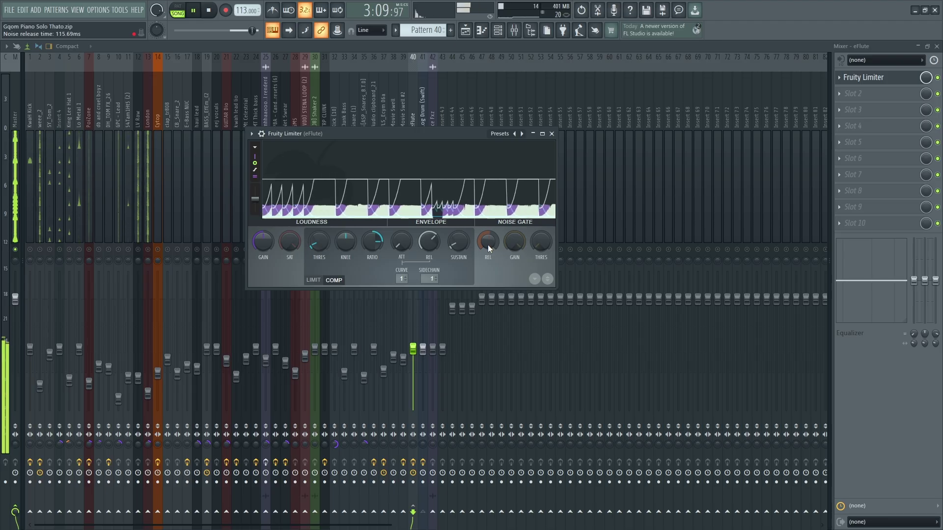
pyautogui.rightClick(488, 244)
pyautogui.click(506, 252)
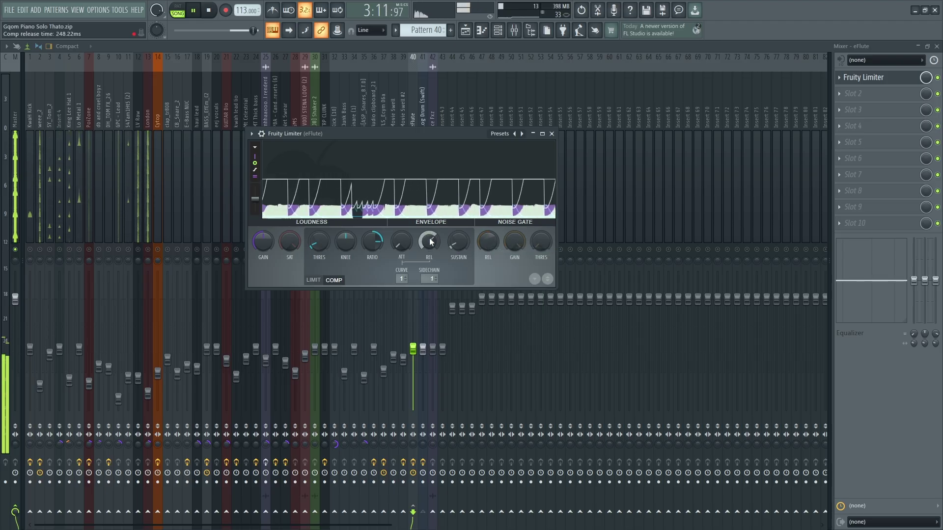
# - Shorten the compressor's release time on eFlute, and close Fruity Limiter
pyautogui.scroll(-3, 432, 239)
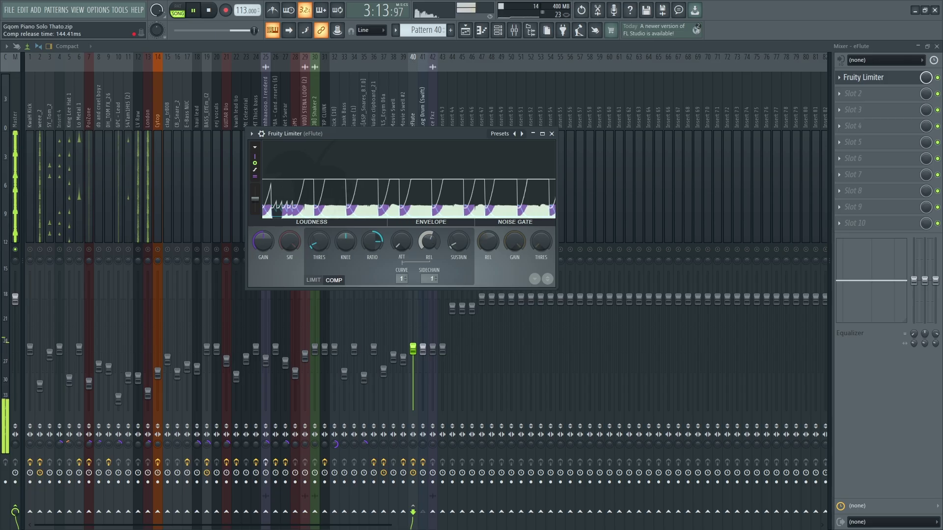
pyautogui.moveTo(431, 240); pyautogui.dragTo(431, 270)
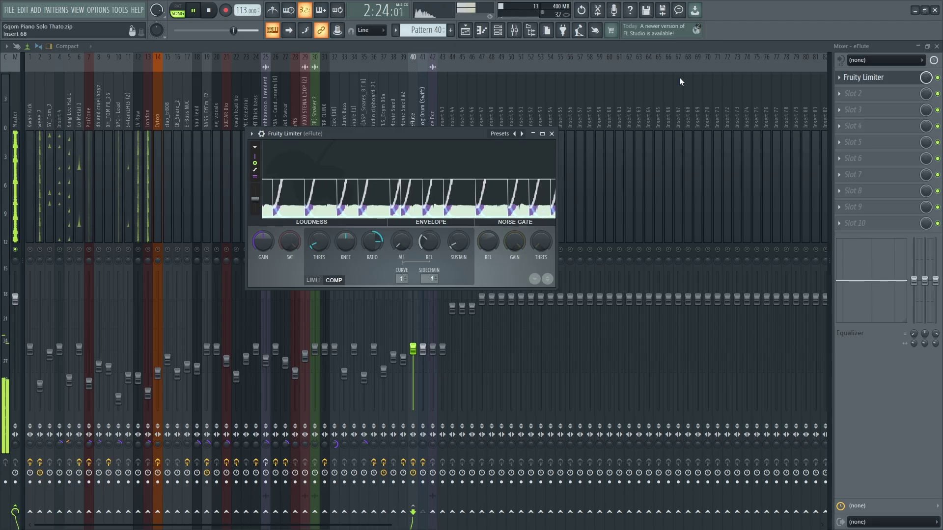
pyautogui.click(552, 133)
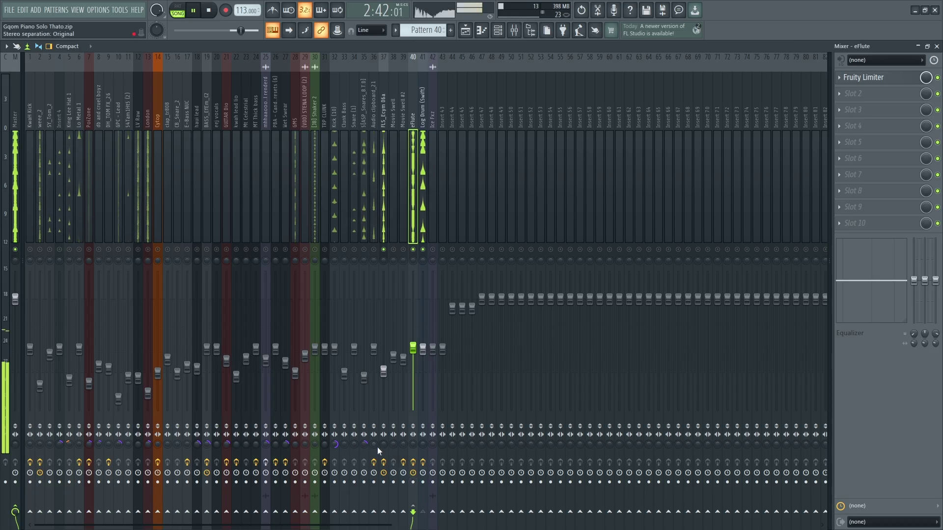
# - Unmute inserts 36 and 35 alongside the soloed tracks, and re-enable all mixer tracks through insert 41's solo
pyautogui.click(375, 250)
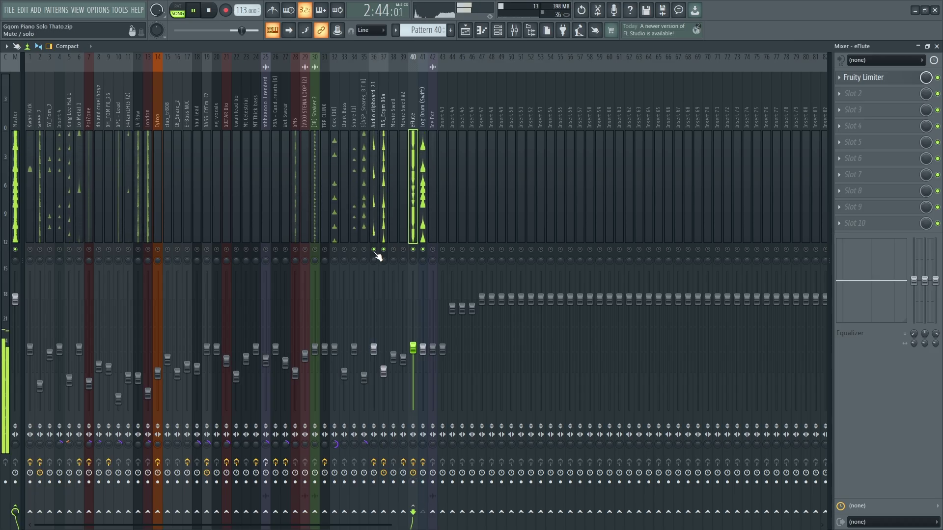
pyautogui.click(368, 217)
pyautogui.click(364, 250)
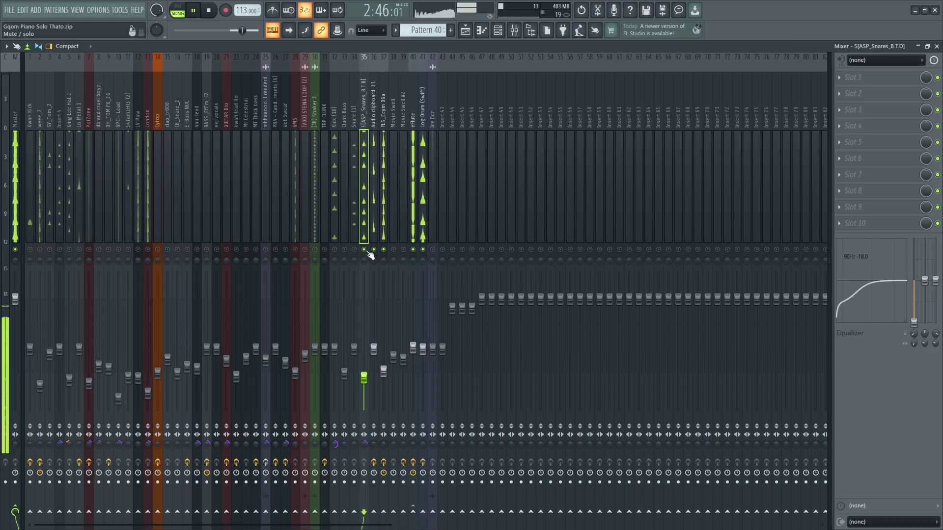
pyautogui.rightClick(423, 250)
pyautogui.rightClick(423, 250)
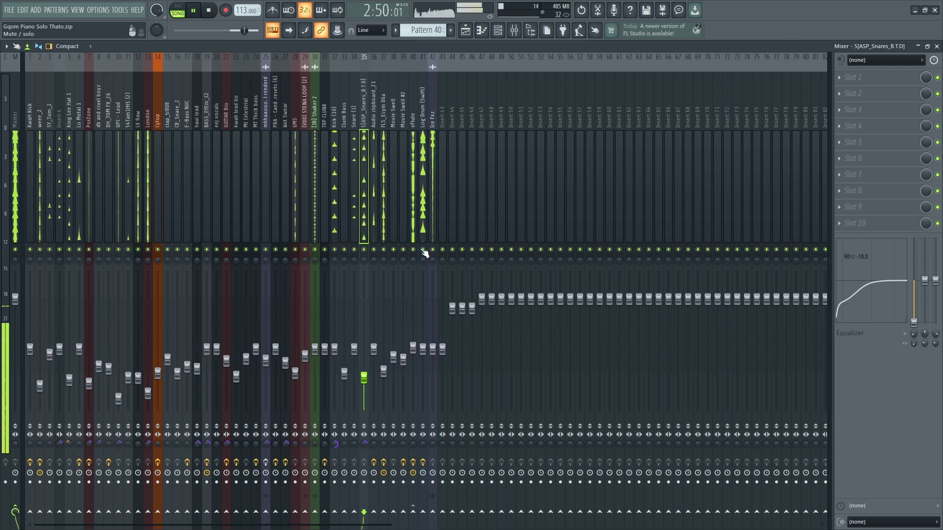
# - Load Ozone 11 Dynamic EQ into the first effect slot of the master track and reposition its window
pyautogui.click(17, 222)
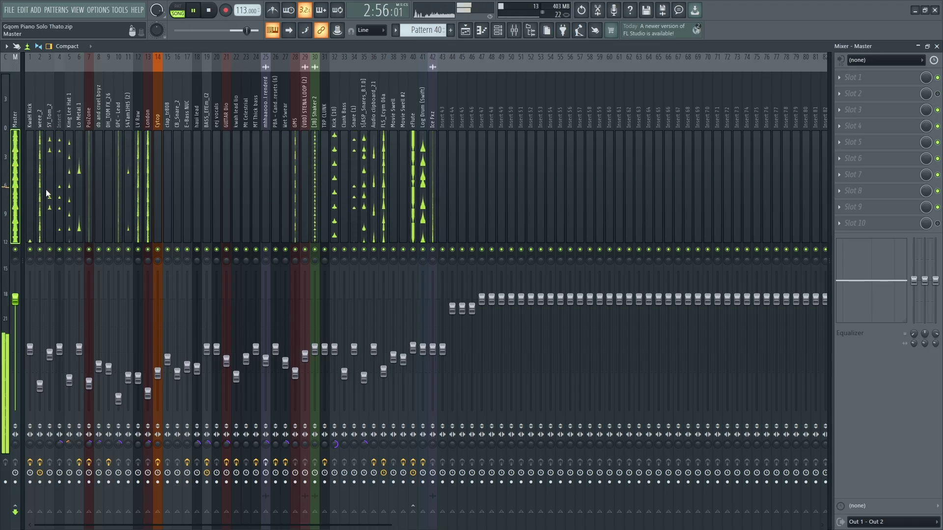
pyautogui.click(896, 77)
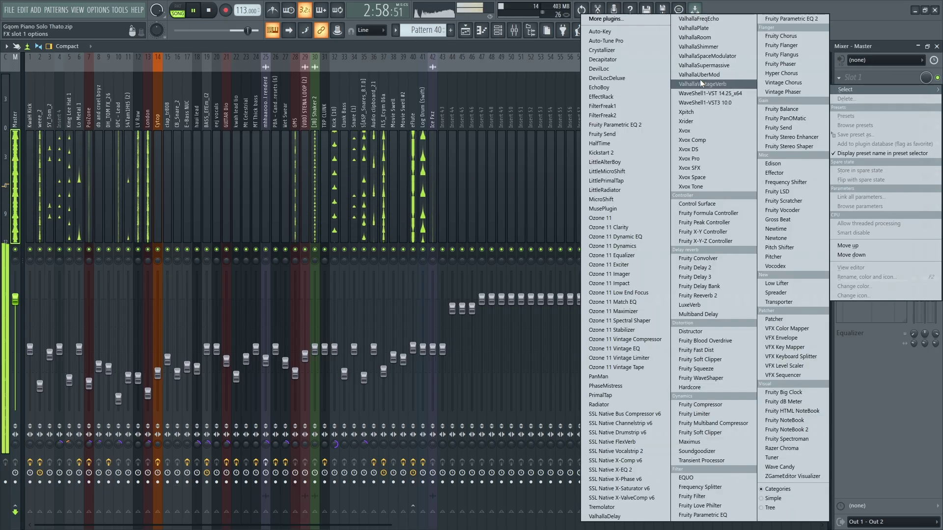
pyautogui.click(635, 238)
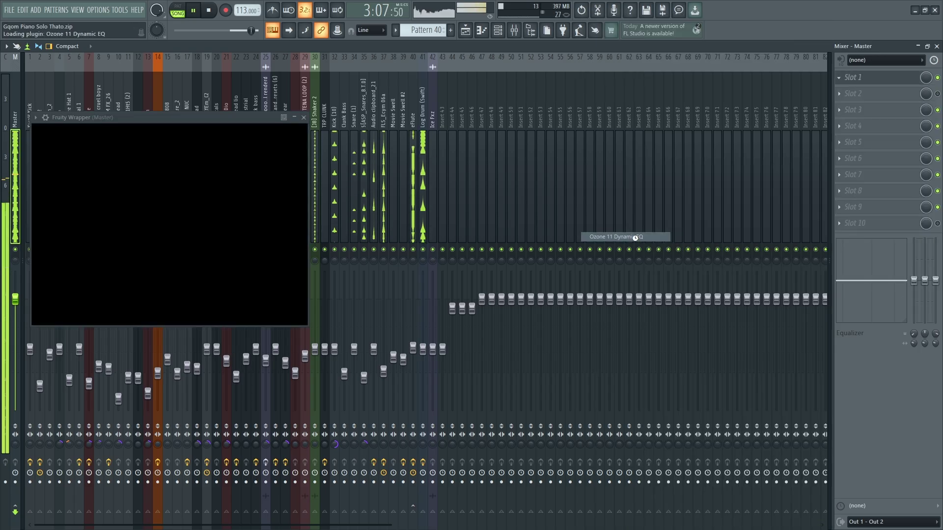
pyautogui.moveTo(242, 118); pyautogui.dragTo(305, 112)
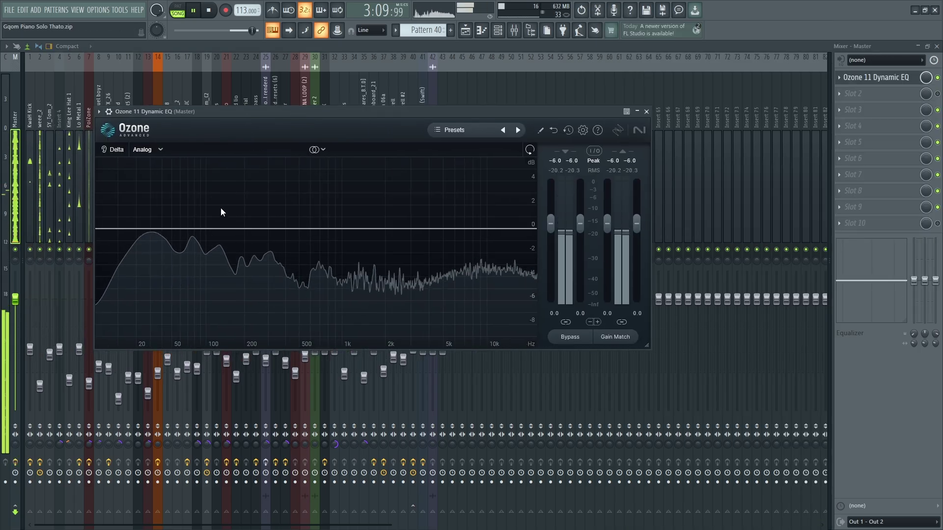
# - Apply the Control Presence preset in Ozone 11 Dynamic EQ on the master, and close the plugin
pyautogui.click(442, 130)
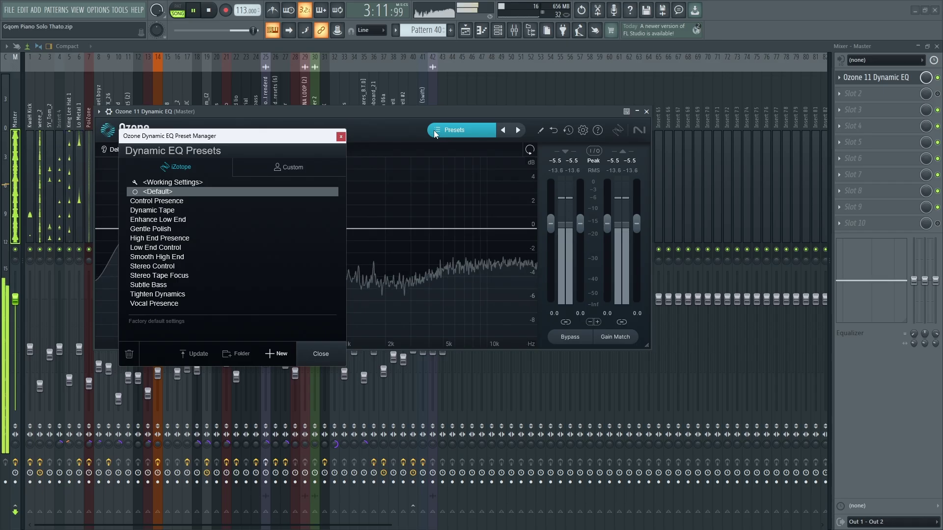
pyautogui.click(169, 202)
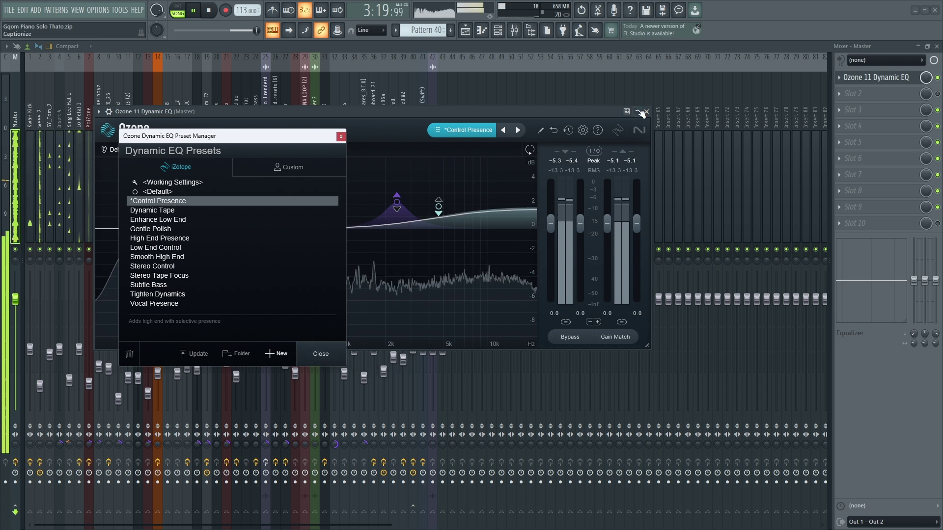
pyautogui.click(311, 348)
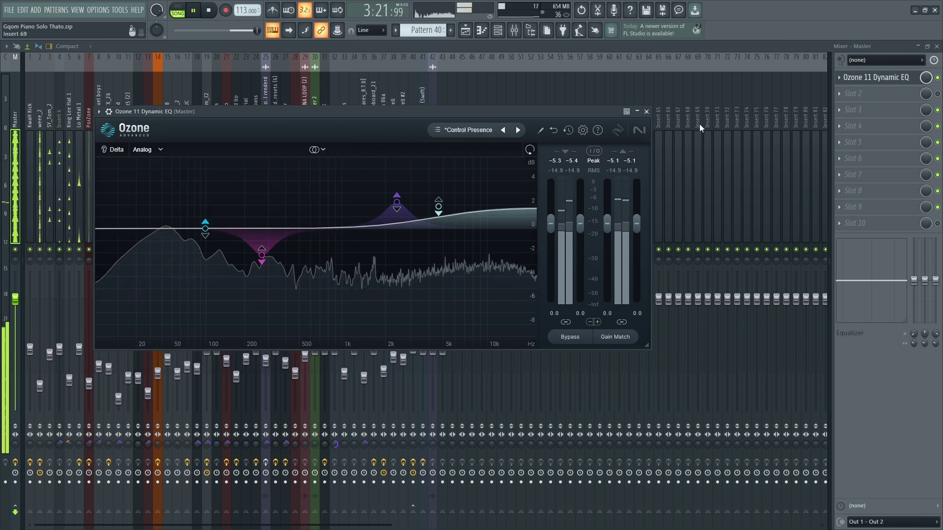
pyautogui.click(646, 112)
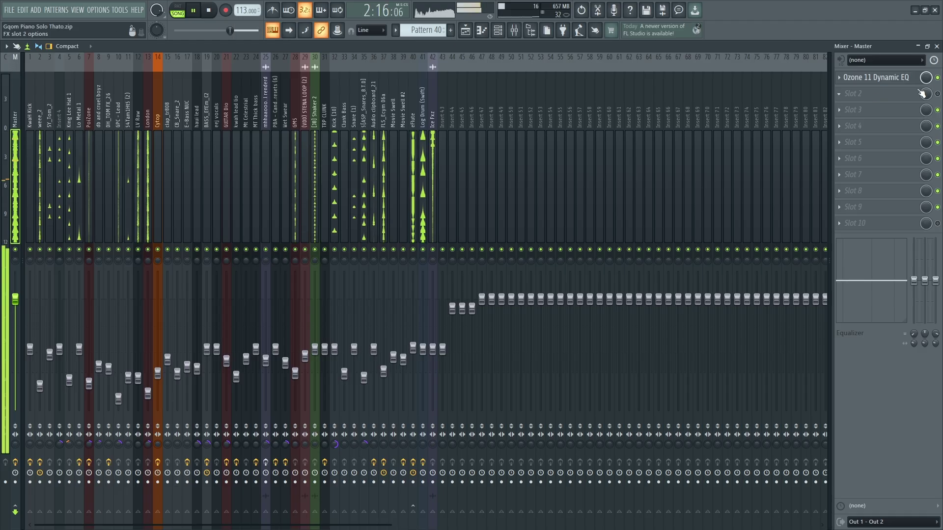
# - Add Fruity Parametric EQ 2 to the master's slot 2 and make band 1 a high pass at 20 Hz
pyautogui.click(933, 94)
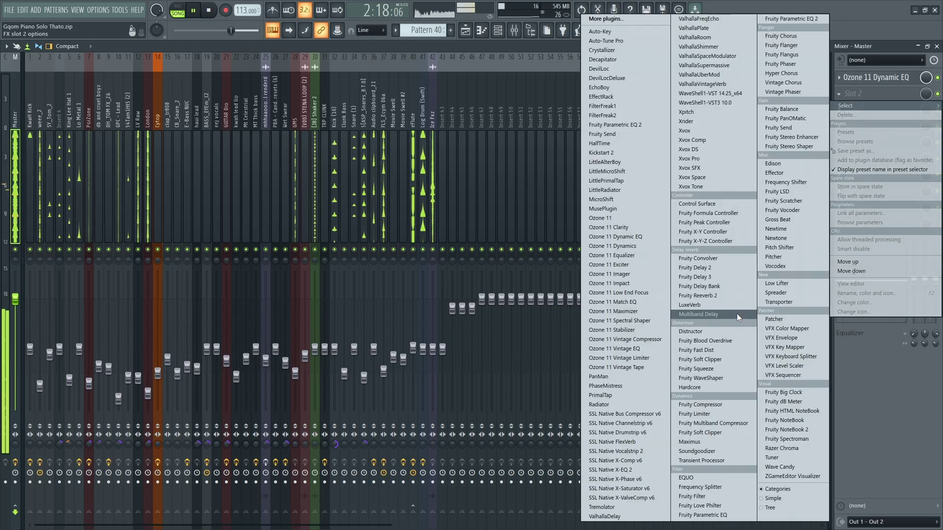
pyautogui.click(796, 20)
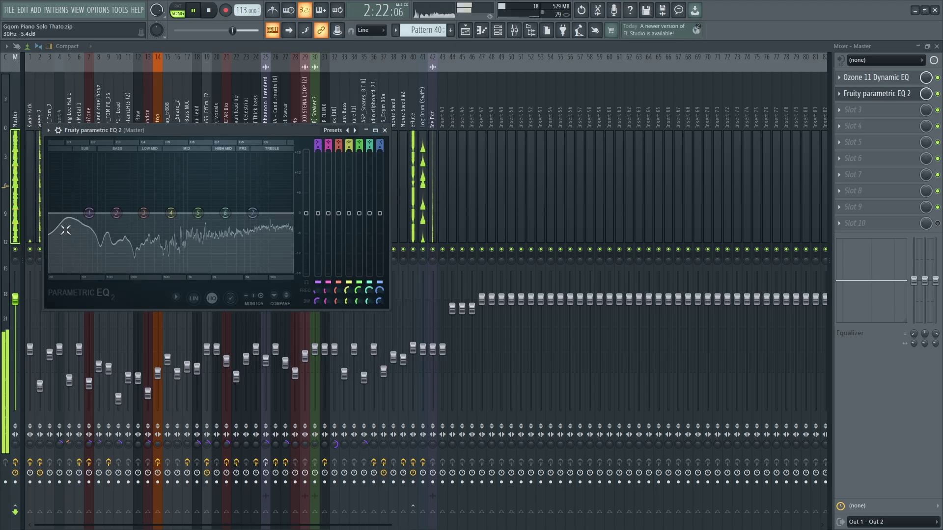
pyautogui.rightClick(87, 212)
pyautogui.moveTo(104, 239)
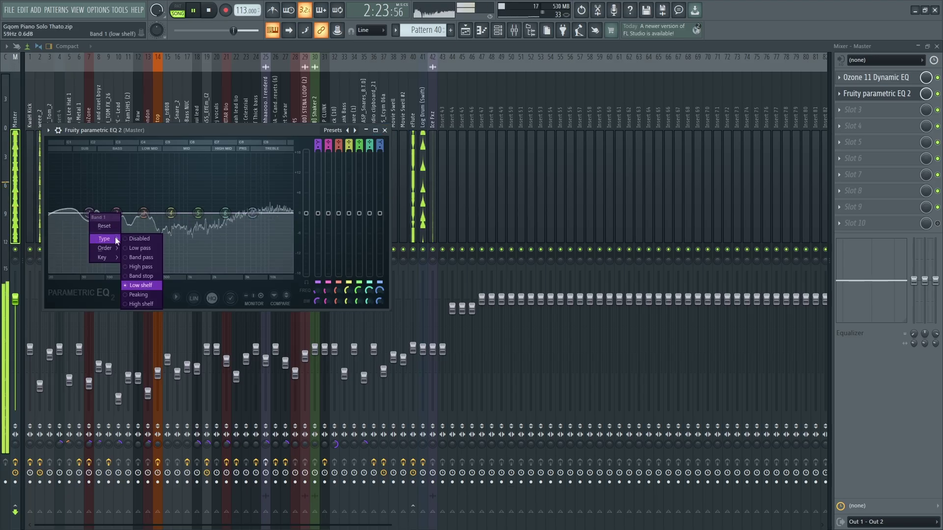
pyautogui.click(139, 267)
pyautogui.rightClick(88, 212)
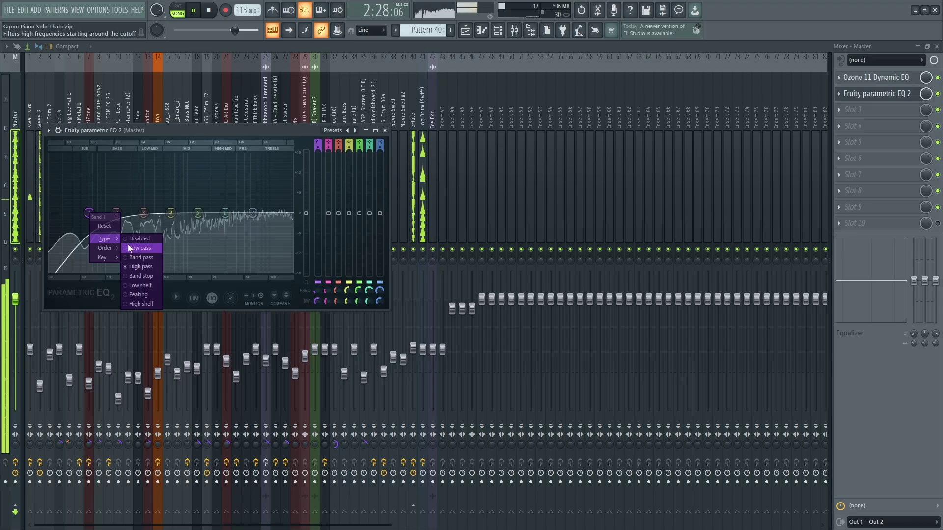
pyautogui.click(134, 251)
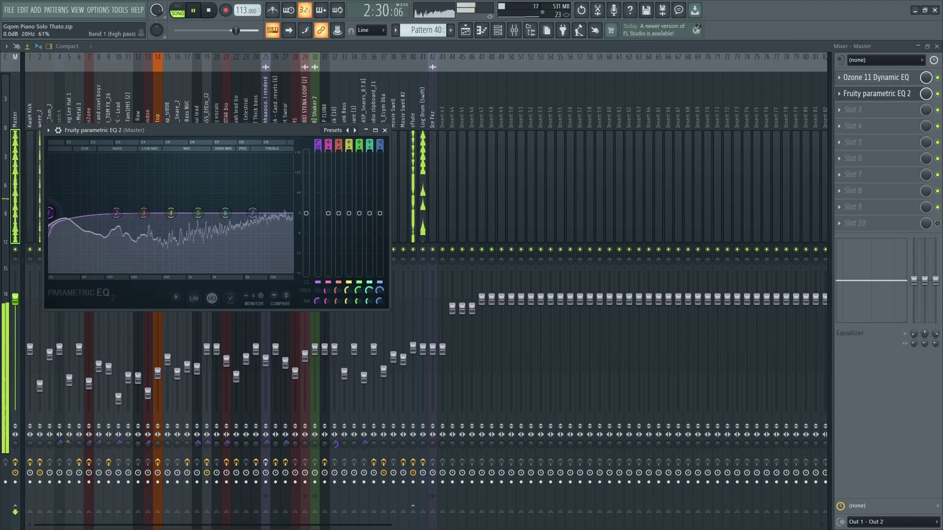
# - Shift EQ band 7 to the highest end of the spectrum, and move Fruity Parametric EQ 2 above Ozone 11 Dynamic EQ
pyautogui.moveTo(253, 213); pyautogui.dragTo(291, 212)
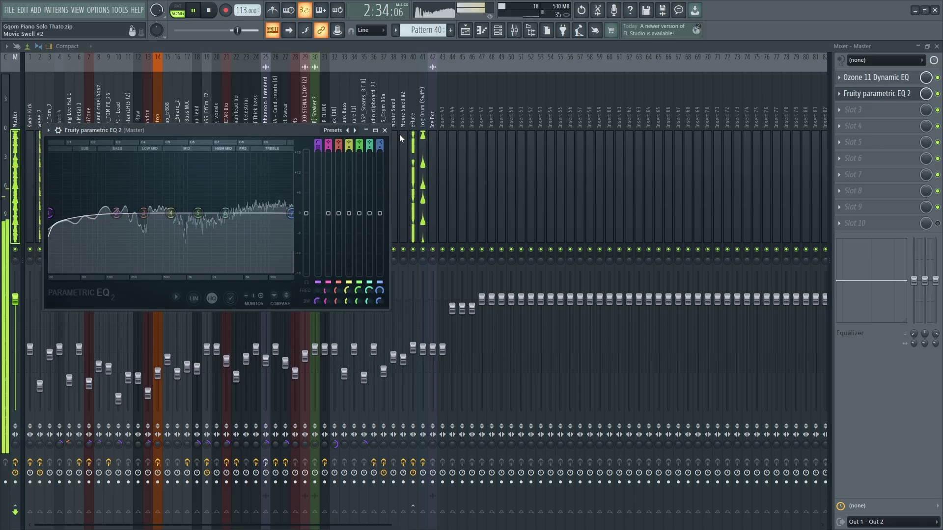
pyautogui.click(839, 93)
pyautogui.click(844, 262)
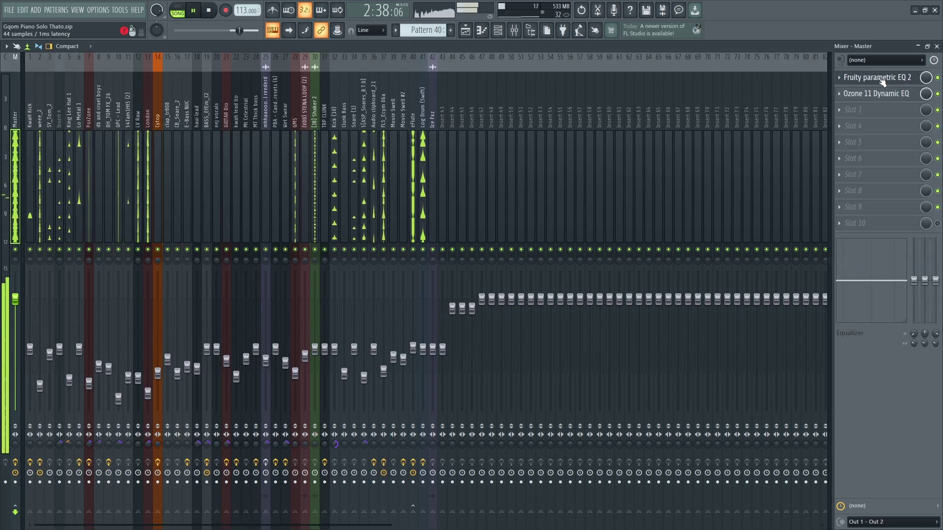
# - Add SSL Native Bus Compressor v6 to the master's slot 3 and load its AH Mix Buss - Classic Punch preset
pyautogui.click(866, 109)
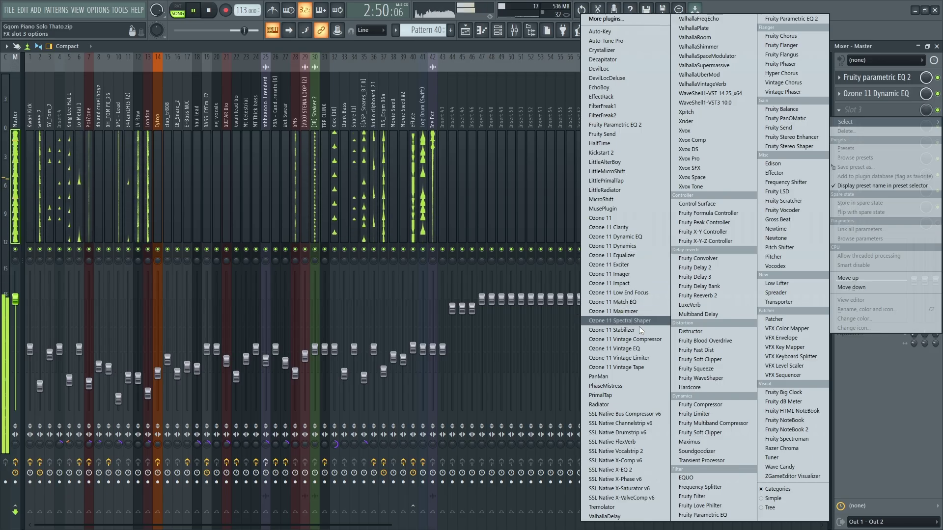
pyautogui.click(646, 415)
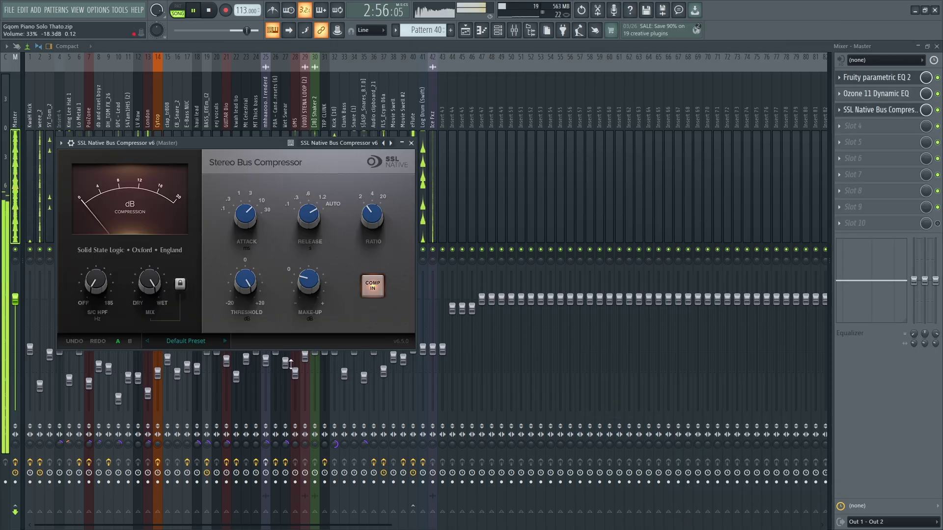
pyautogui.click(176, 344)
pyautogui.moveTo(184, 143)
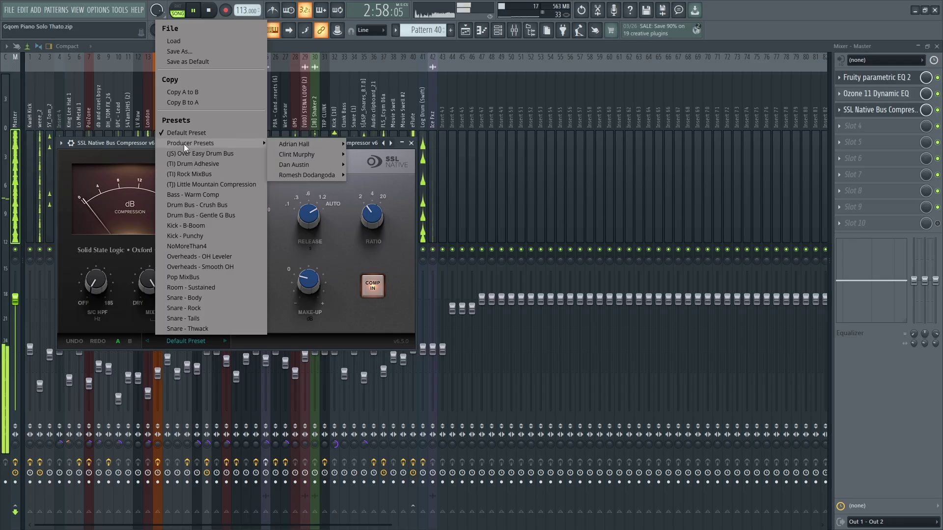
pyautogui.moveTo(335, 141)
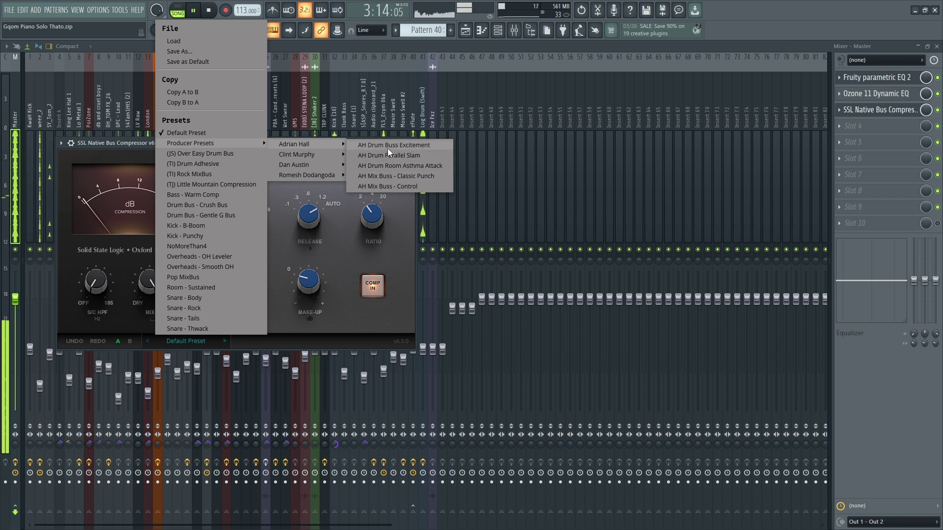
pyautogui.click(388, 179)
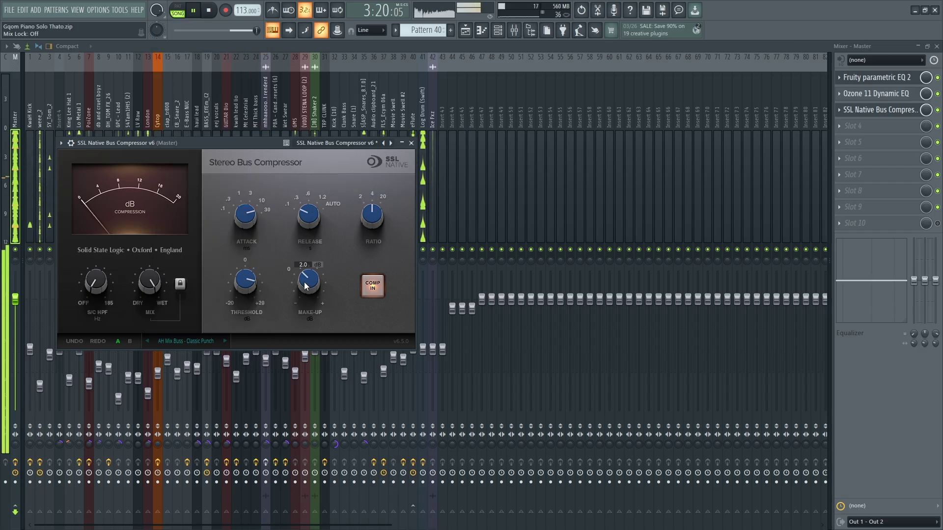
# - Lower the bus compressor's make-up gain, try its threshold down to about -7.8 dB and raise it to about 11 dB, and close the plugin
pyautogui.moveTo(305, 288); pyautogui.dragTo(307, 297)
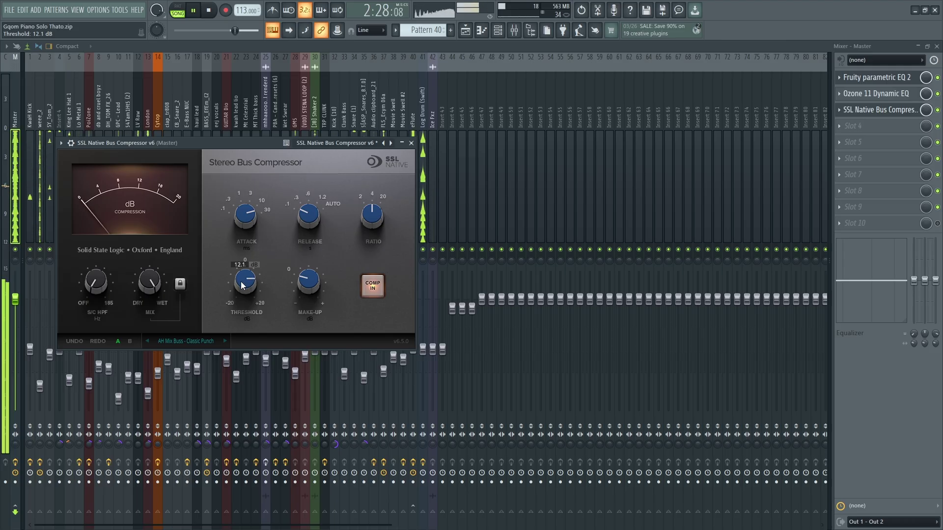
pyautogui.scroll(-4, 241, 291)
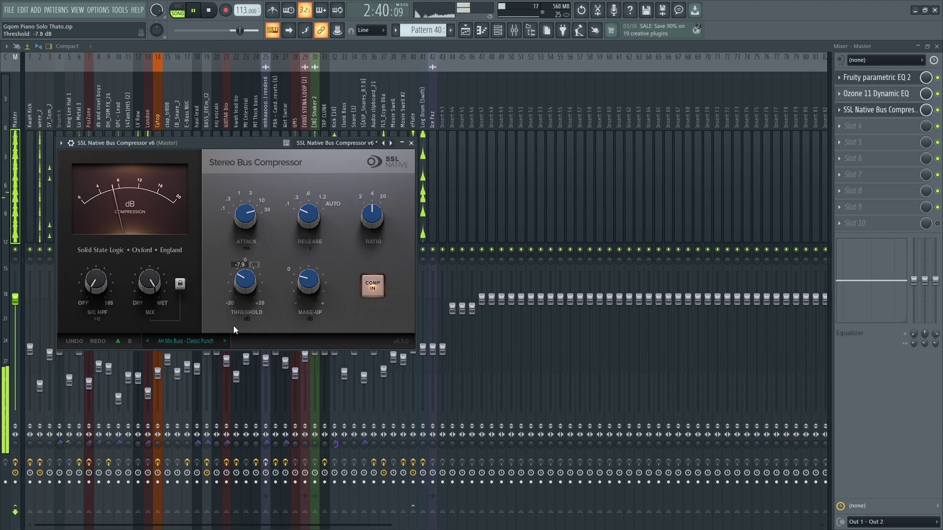
pyautogui.moveTo(234, 302); pyautogui.dragTo(237, 176)
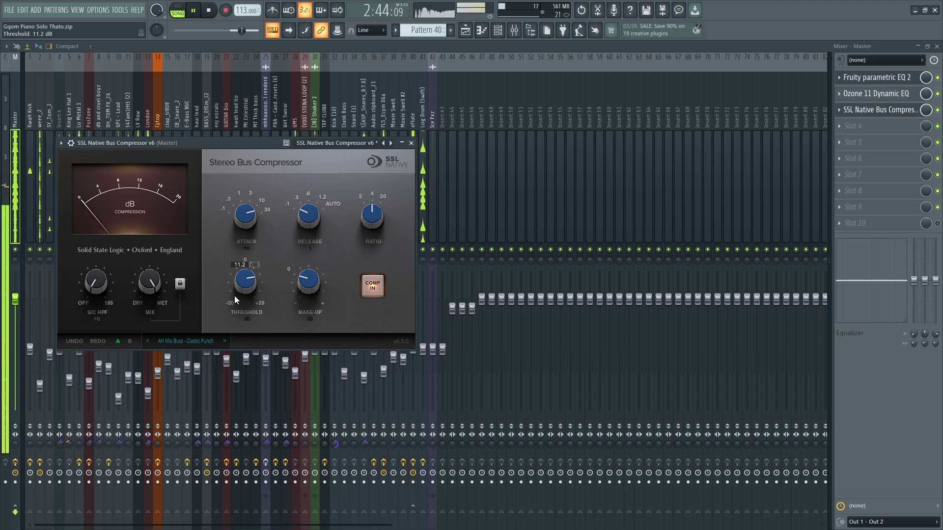
pyautogui.scroll(-1, 234, 299)
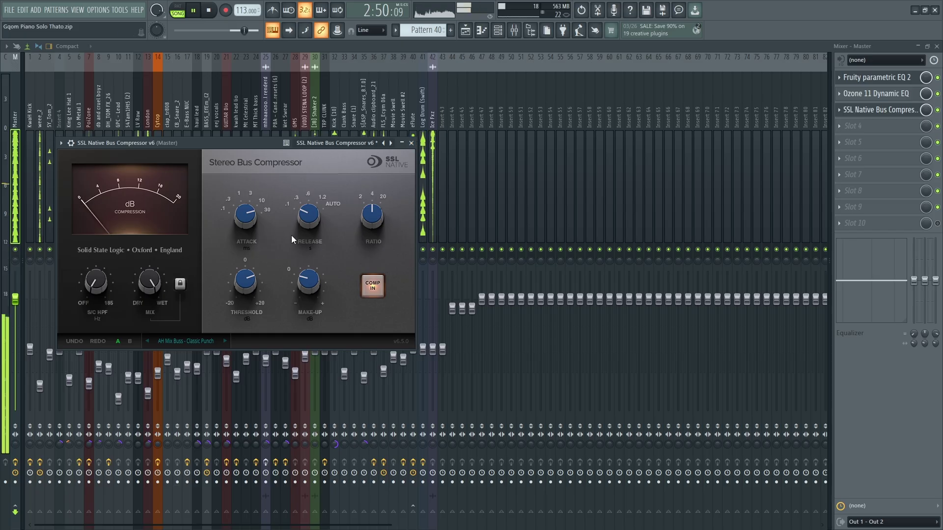
pyautogui.click(411, 143)
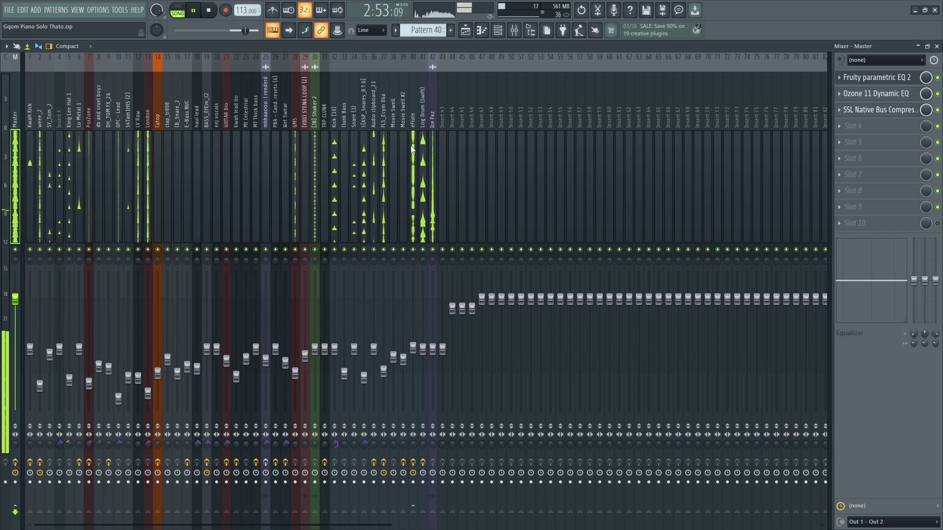
pyautogui.click(884, 109)
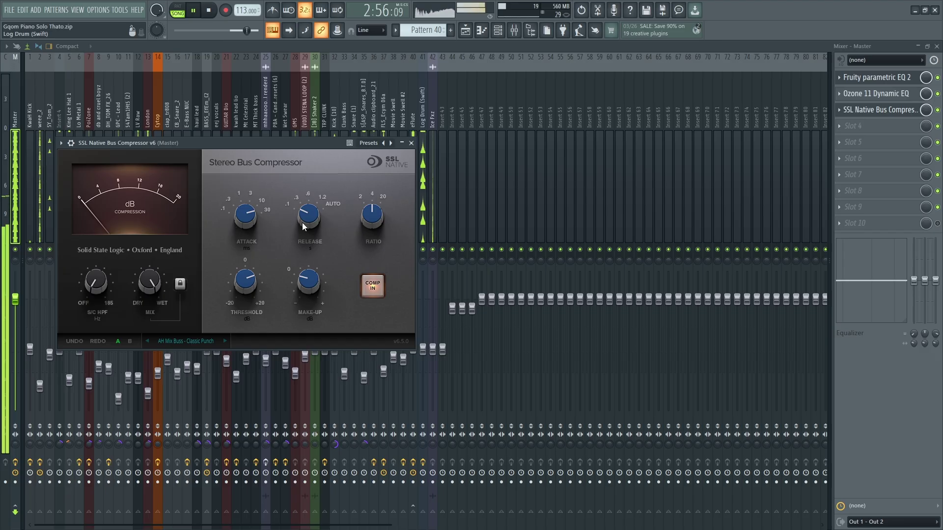
pyautogui.click(417, 147)
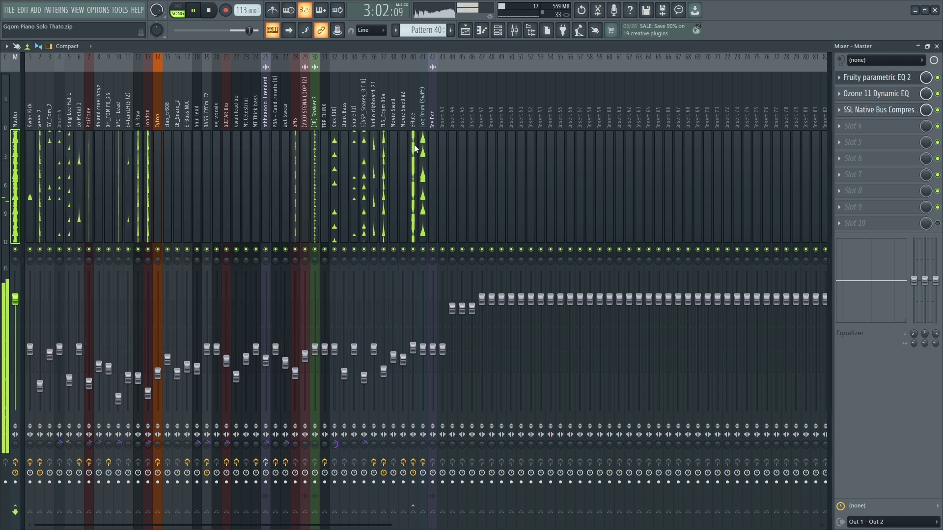
# - Load Ozone 11 Imager into slot 4 of the master track and reposition its window
pyautogui.click(880, 126)
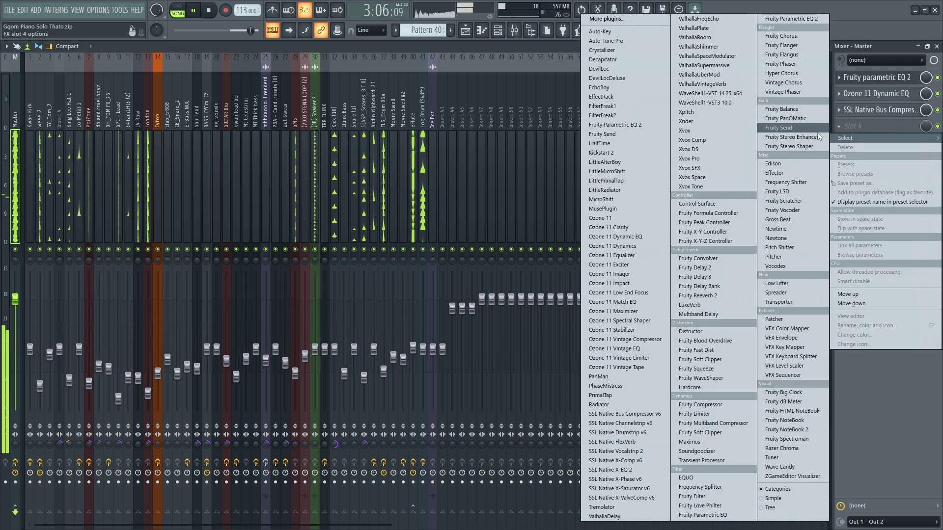
pyautogui.click(622, 273)
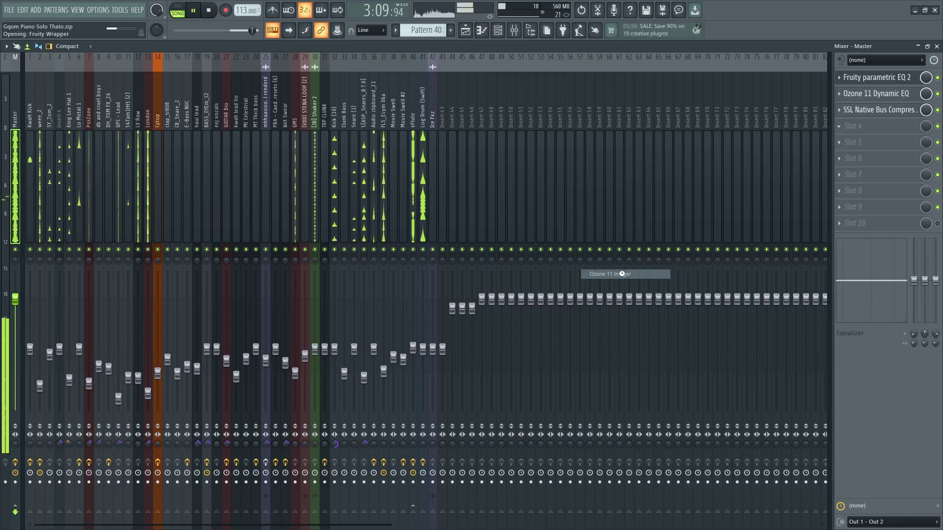
pyautogui.moveTo(328, 137); pyautogui.dragTo(335, 132)
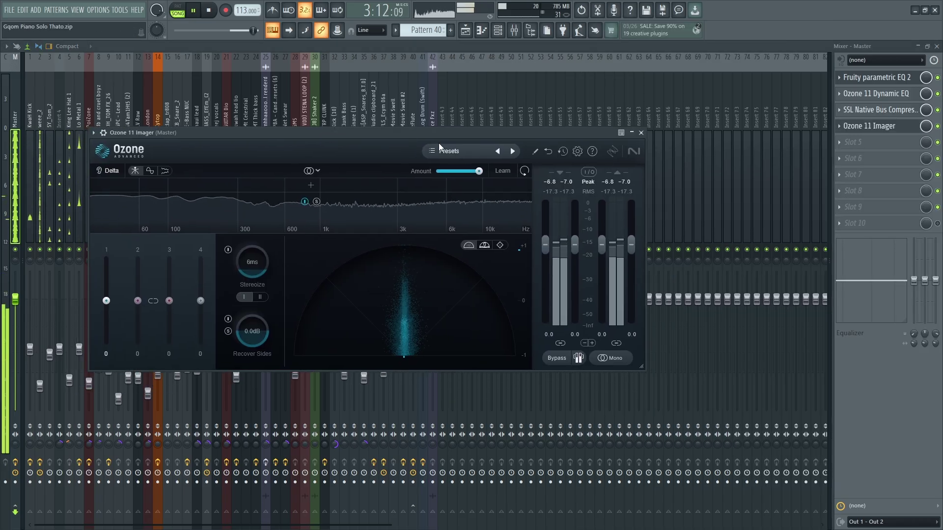
# - Audition the Ozone 11 Imager presets Control Midrange, Focus Vocals, Focused Mids, Midrange Presence and Modern Width
pyautogui.click(449, 151)
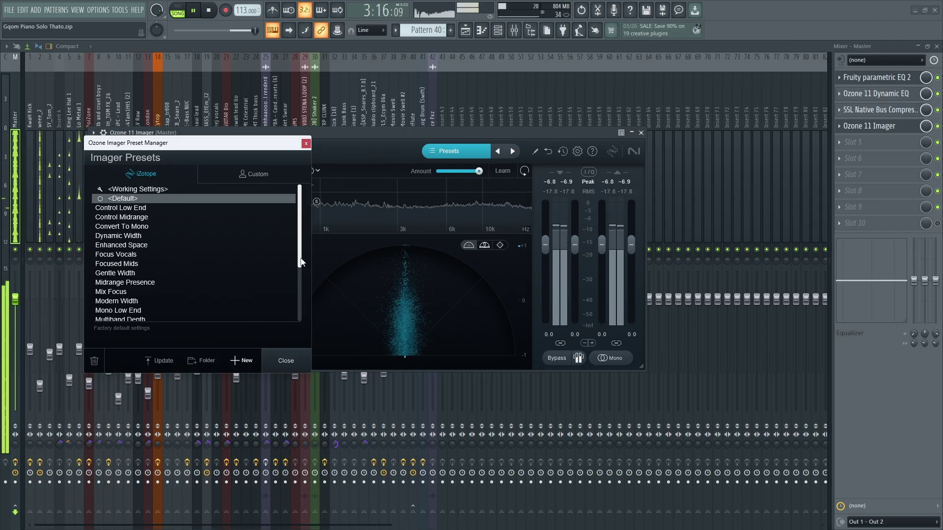
pyautogui.scroll(-1, 298, 270)
pyautogui.scroll(1, 301, 248)
pyautogui.click(135, 219)
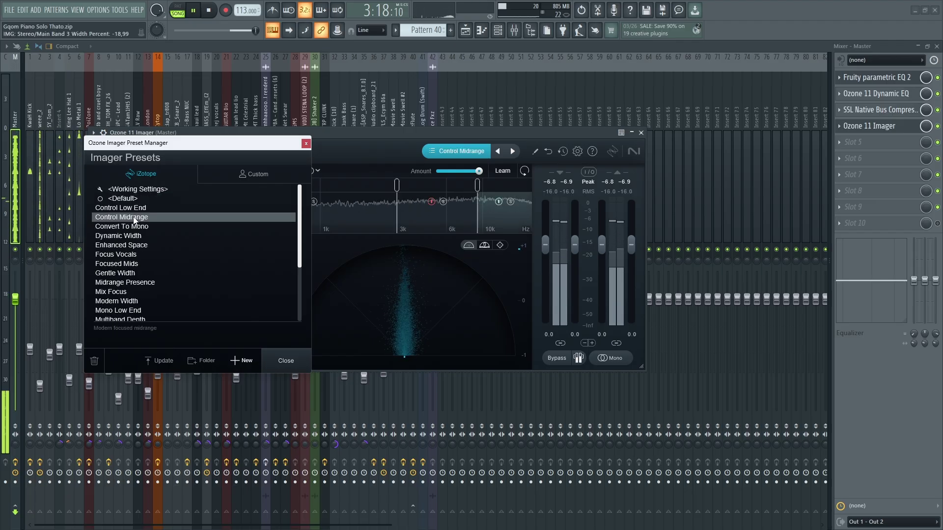
pyautogui.scroll(-1, 301, 249)
pyautogui.scroll(-2, 302, 249)
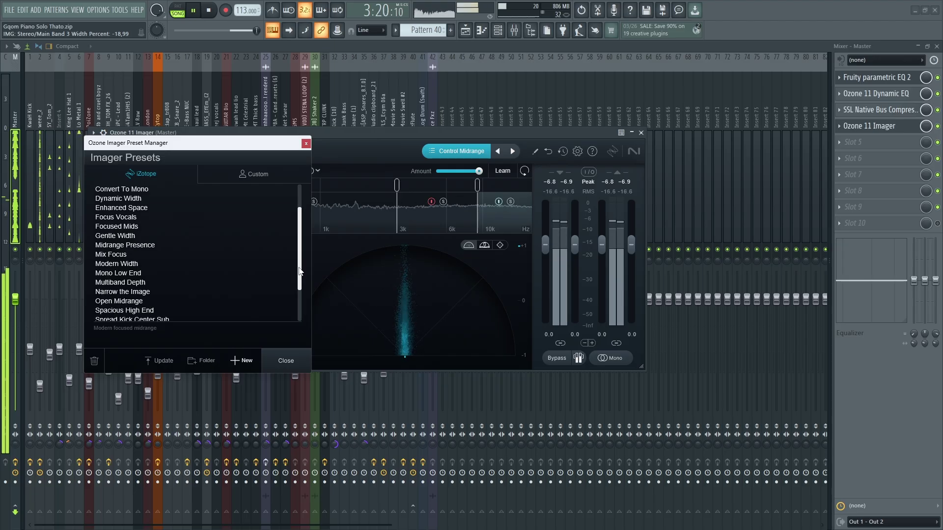
pyautogui.scroll(2, 302, 224)
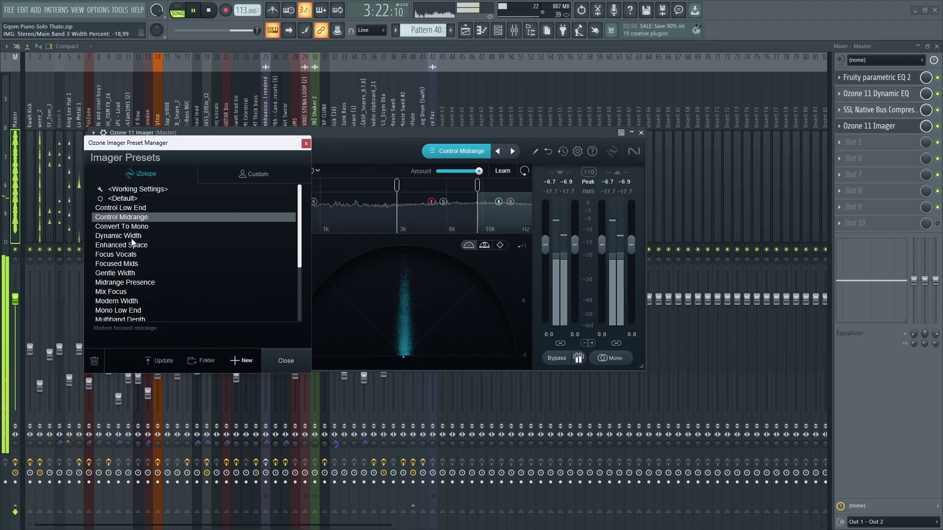
pyautogui.click(126, 254)
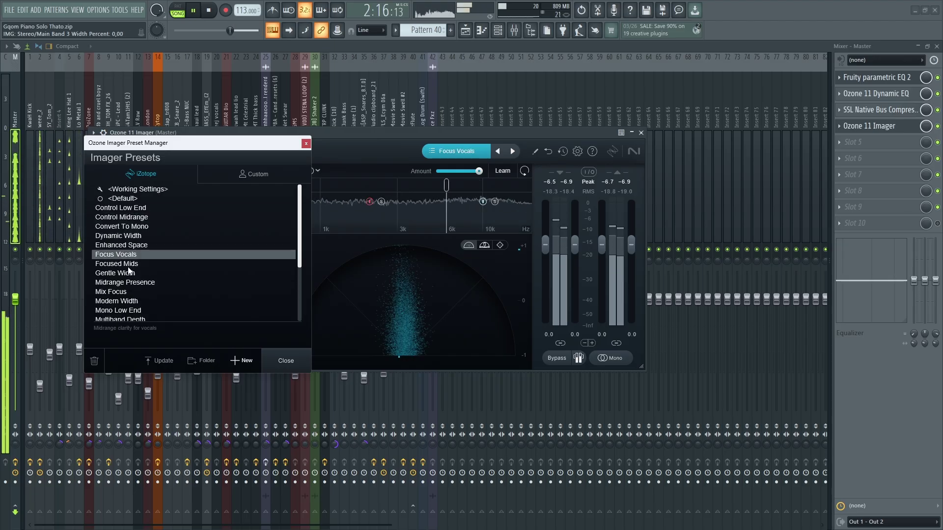
pyautogui.click(123, 264)
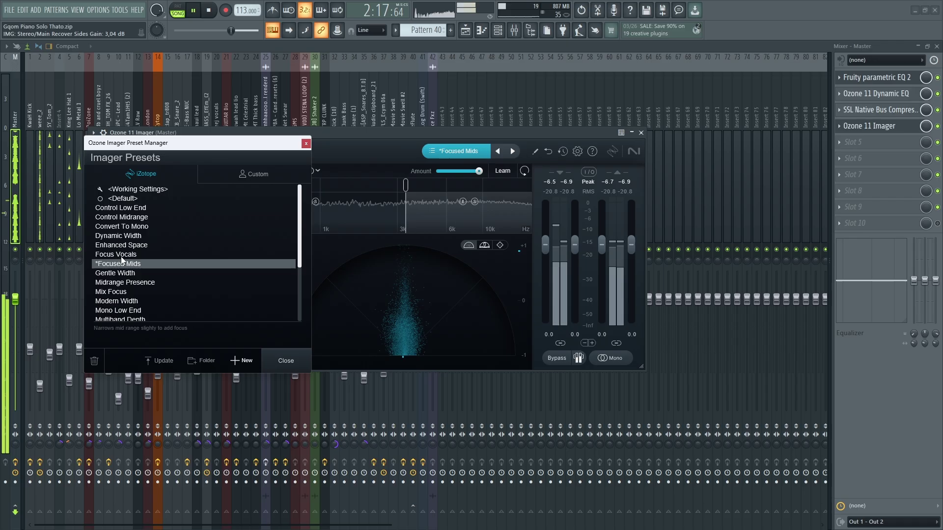
pyautogui.click(135, 284)
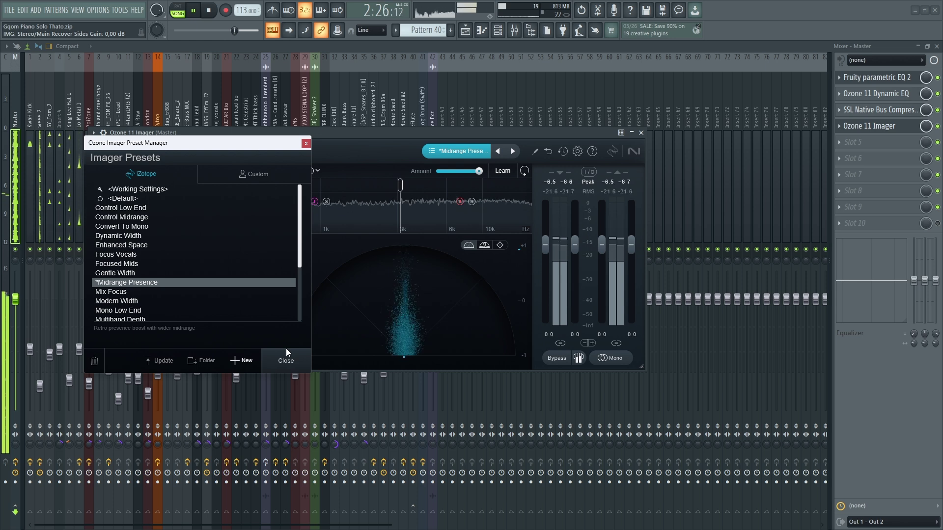
pyautogui.click(116, 305)
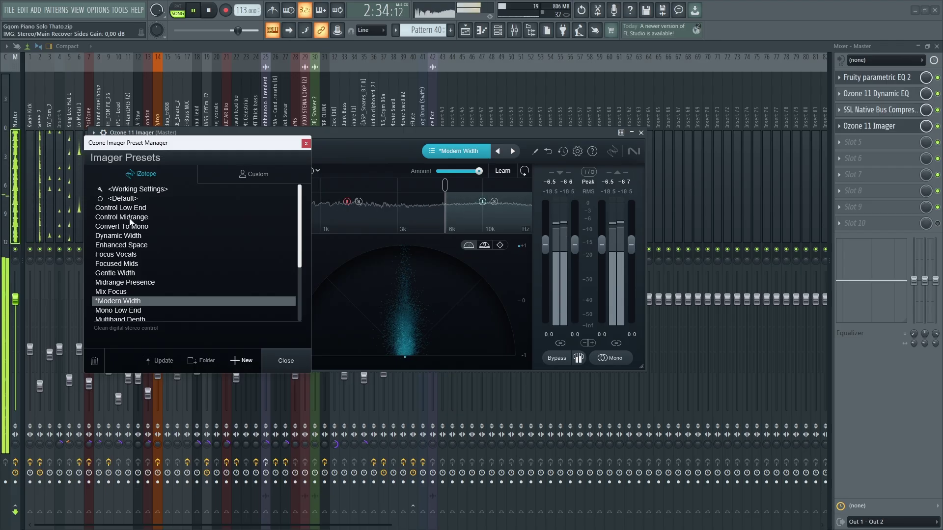
# - Try the Spread Kick Center Sub and Spacious High End presets, load Open Midrange in the Imager, and close the preset manager
pyautogui.scroll(-3, 131, 222)
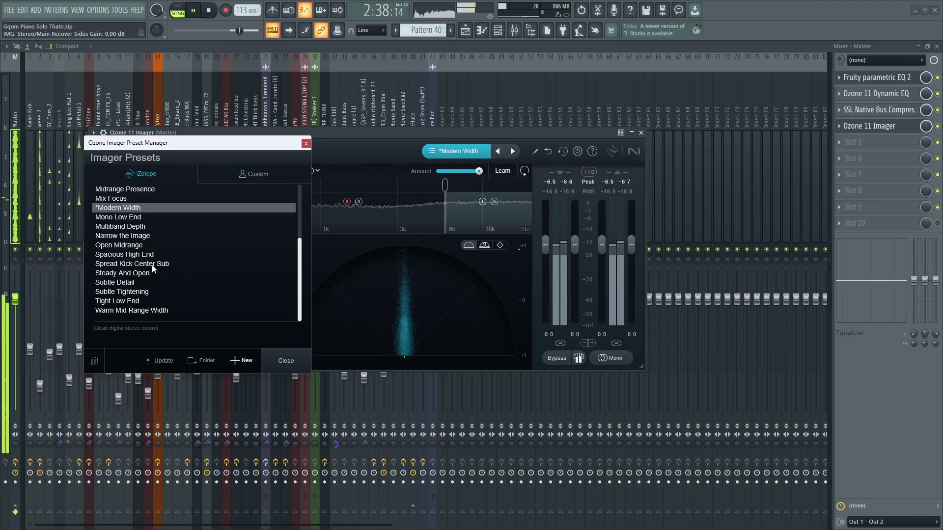
pyautogui.click(154, 267)
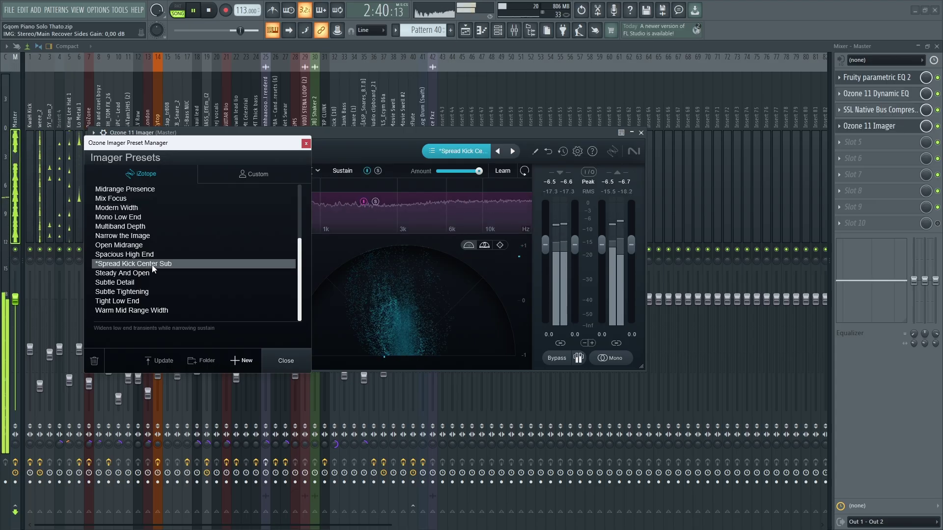
pyautogui.click(145, 256)
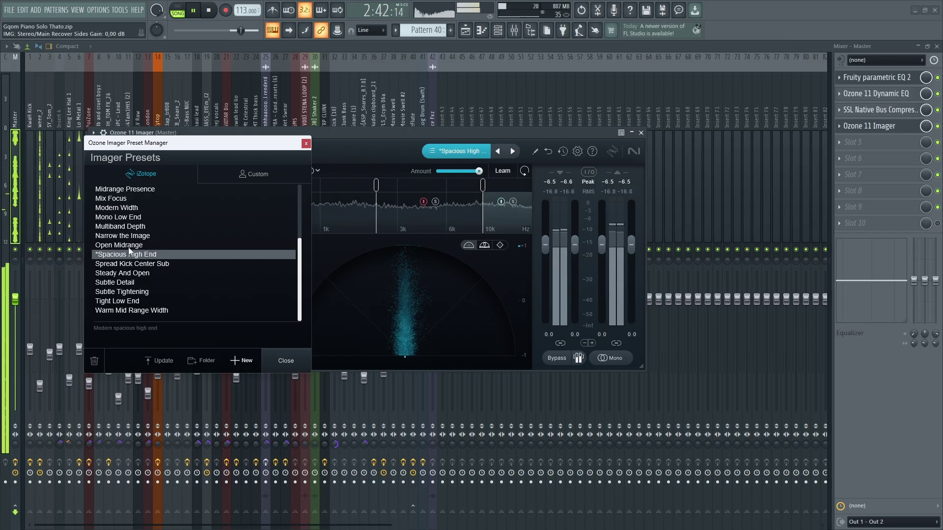
pyautogui.click(123, 246)
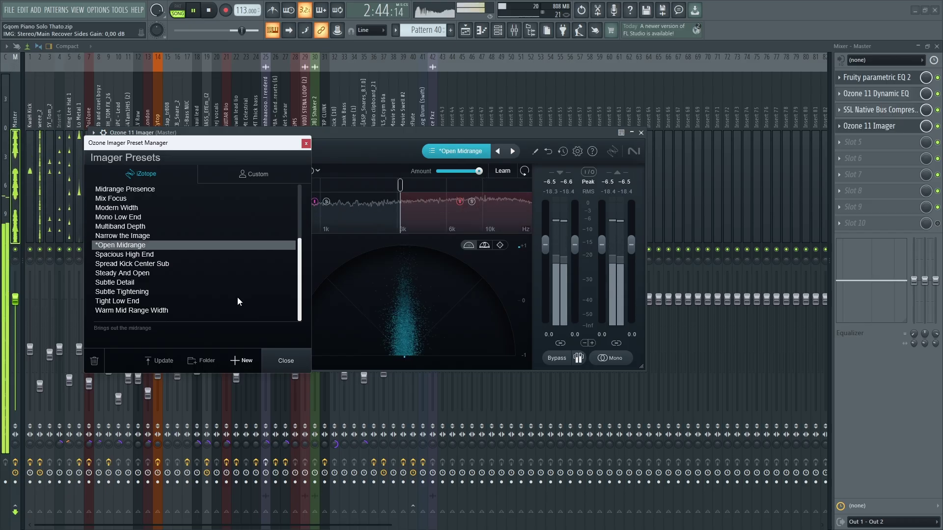
pyautogui.click(279, 363)
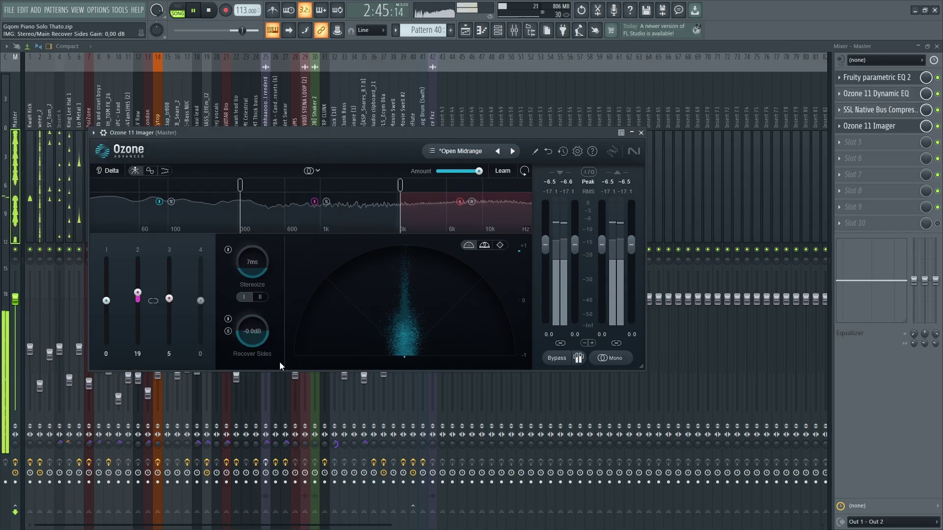
# - Set the Imager's band 1 width to -26 and band 2 width to 18, and close the plugin
pyautogui.click(106, 301)
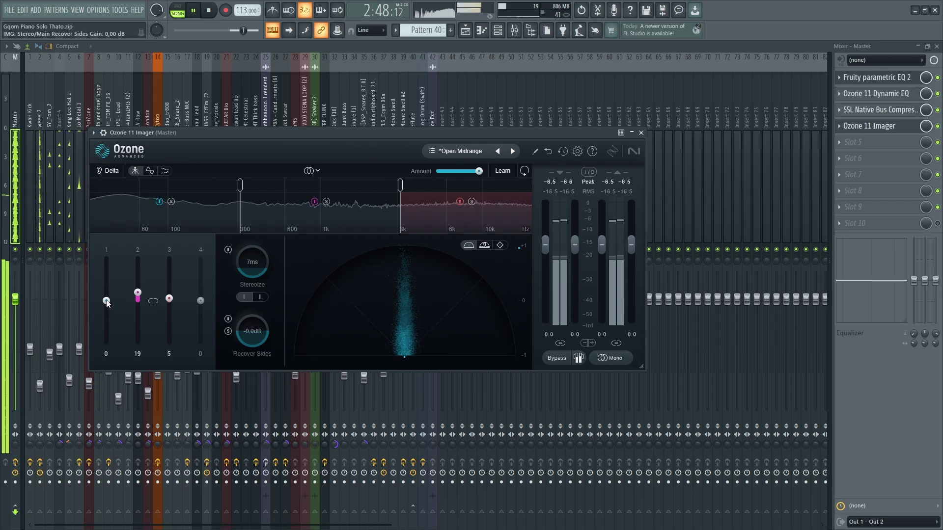
pyautogui.moveTo(106, 302); pyautogui.dragTo(138, 294)
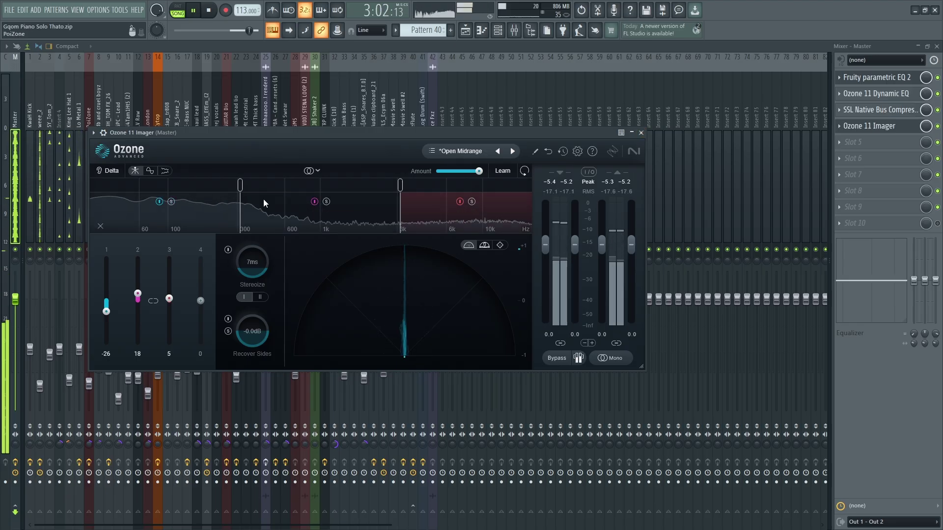
pyautogui.click(641, 133)
# - Load Ozone 11 Exciter into slot 5 of the master track and open its preset manager
pyautogui.click(909, 153)
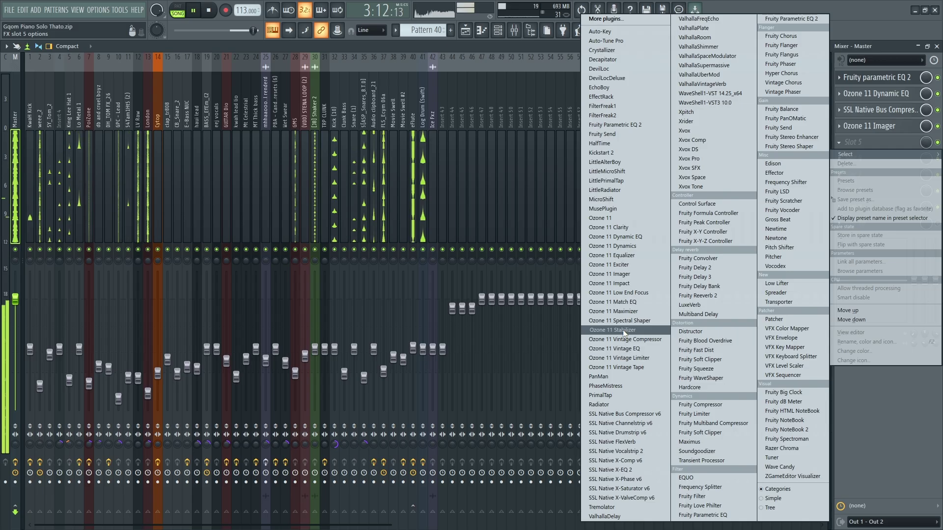
pyautogui.click(620, 264)
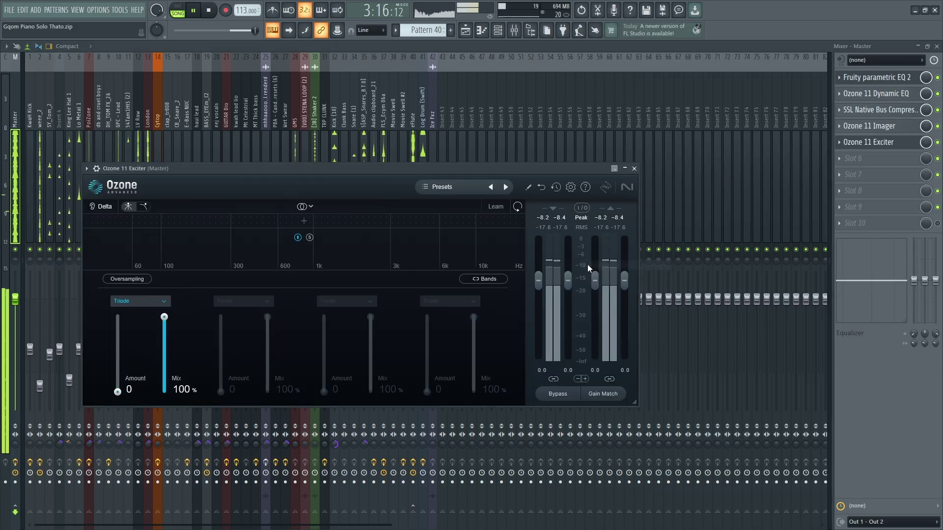
pyautogui.click(425, 187)
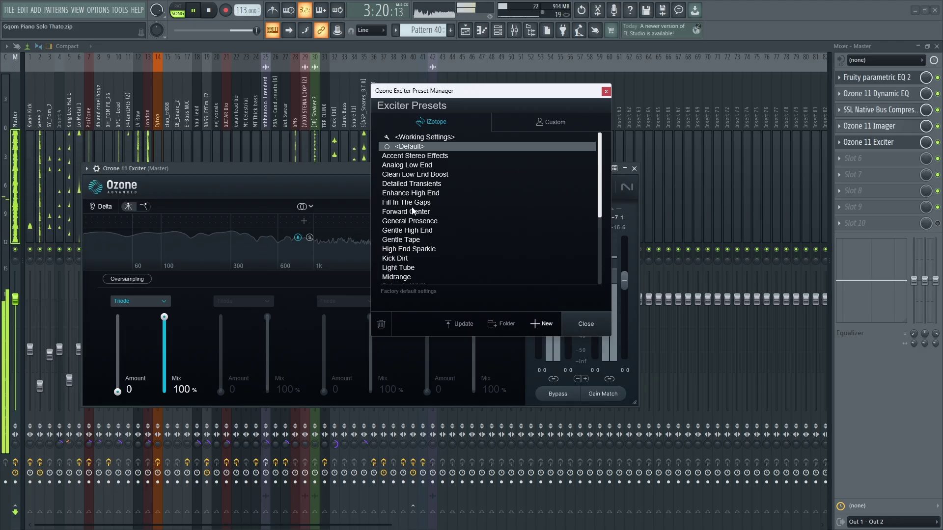
# - Try the Exciter presets Fill In The Gaps, General Presence and Gentle Tape, settle on Saturate Width, and close the preset manager
pyautogui.click(412, 203)
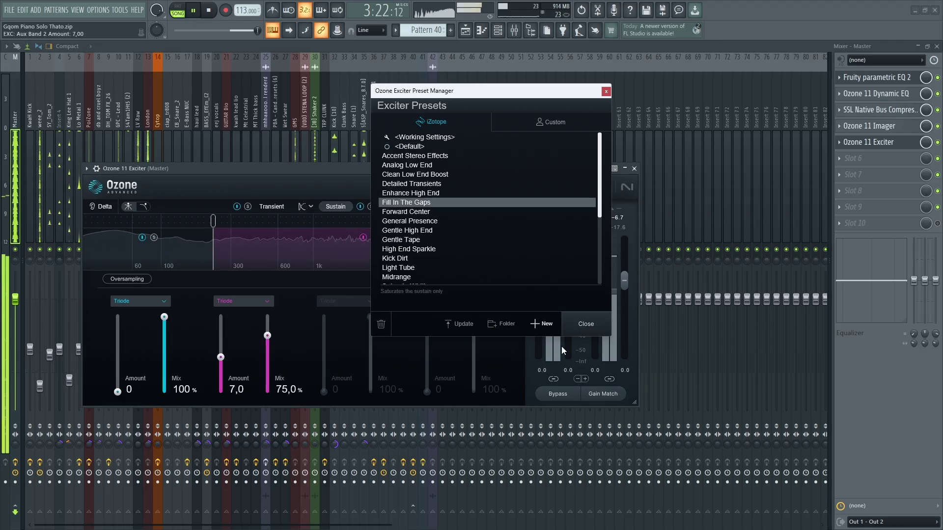
pyautogui.click(412, 225)
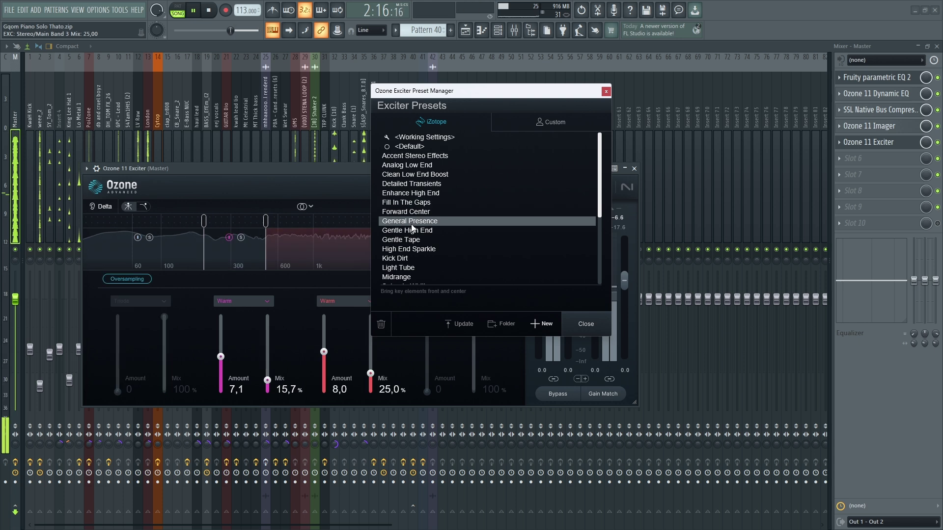
pyautogui.scroll(-2, 412, 227)
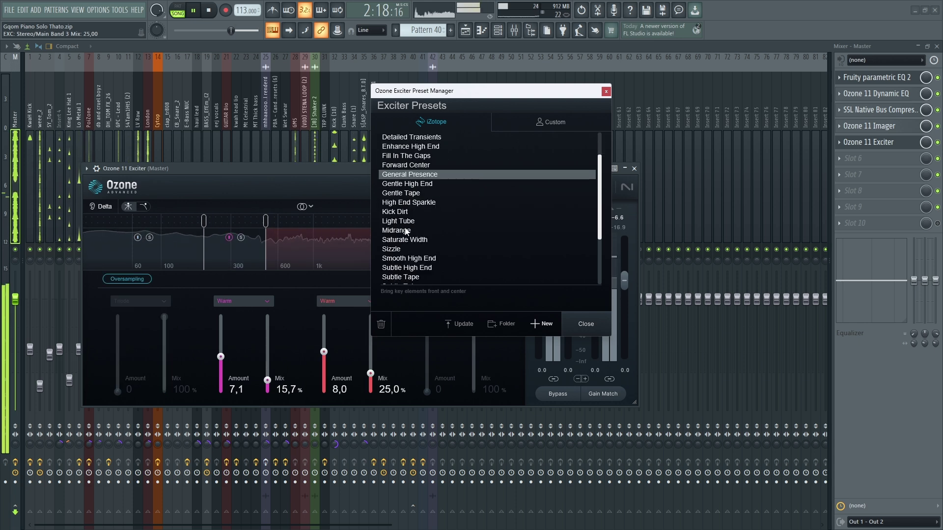
pyautogui.click(411, 195)
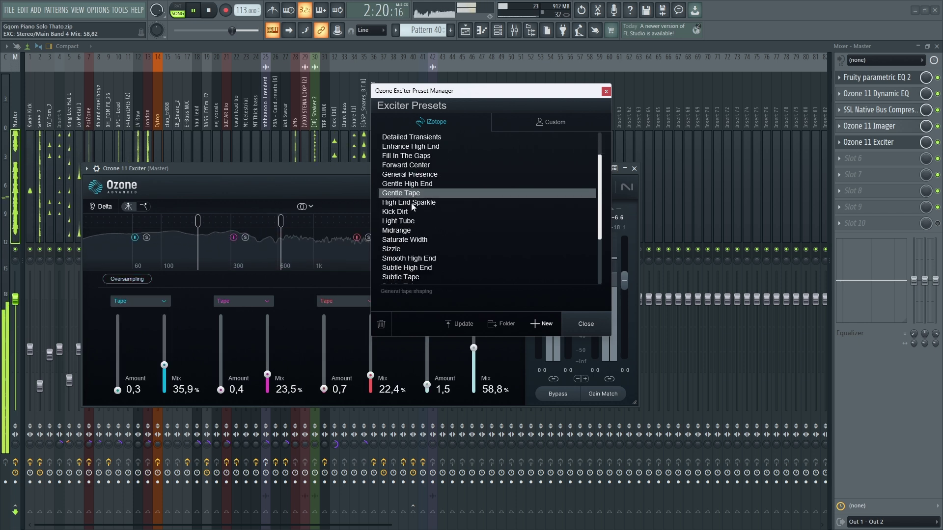
pyautogui.click(410, 242)
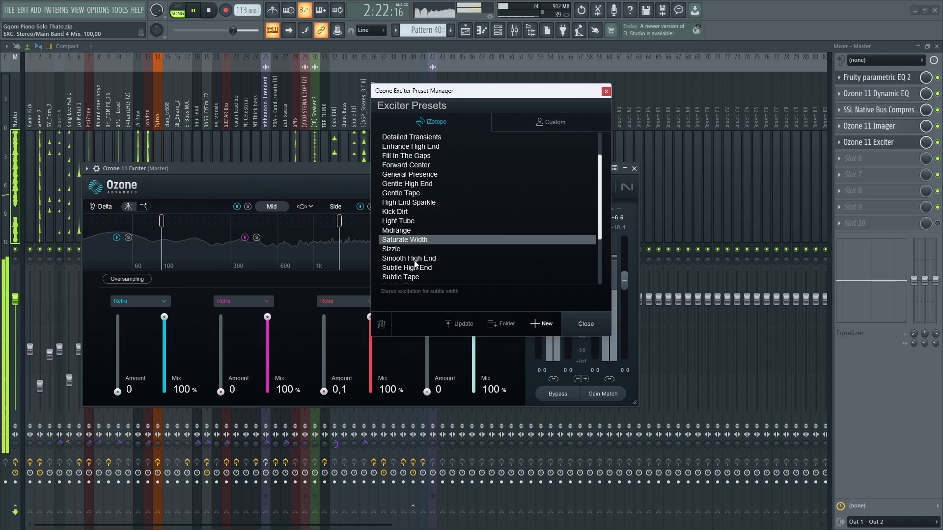
pyautogui.scroll(-2, 416, 253)
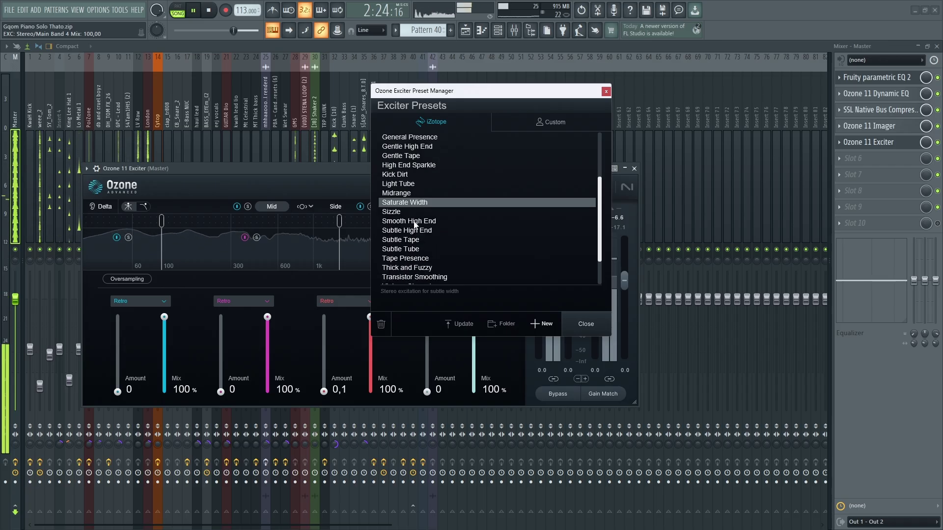
pyautogui.click(600, 331)
# - Compare the master with the Exciter bypassed and active, and close the plugin
pyautogui.click(566, 400)
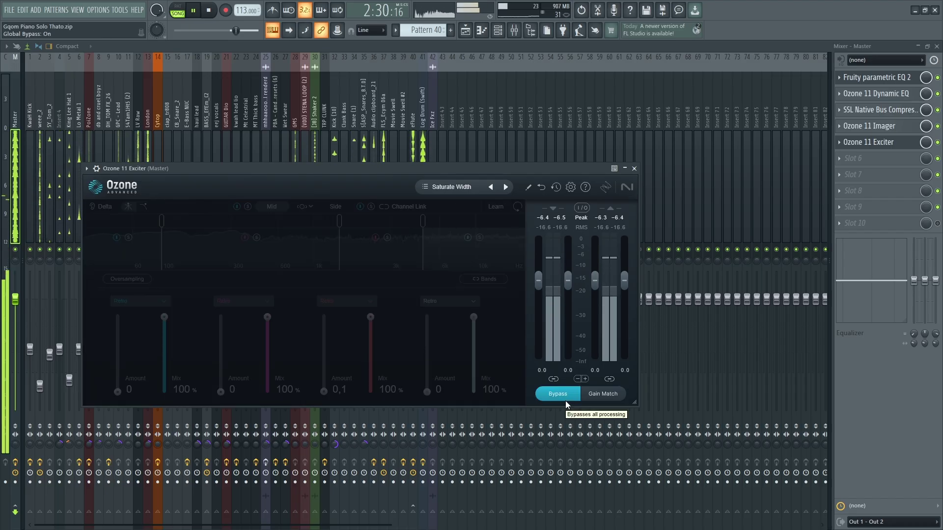
pyautogui.click(558, 397)
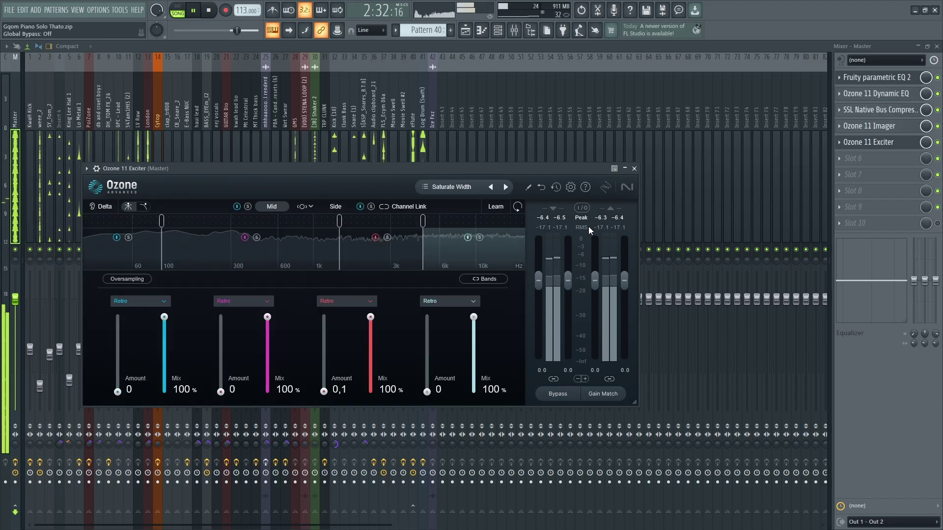
pyautogui.click(634, 168)
# - Try the Waves Q8 Stereo equalizer from WaveShell1-VST3 10.0 in the master's slot 7 and browse its factory presets
pyautogui.click(887, 176)
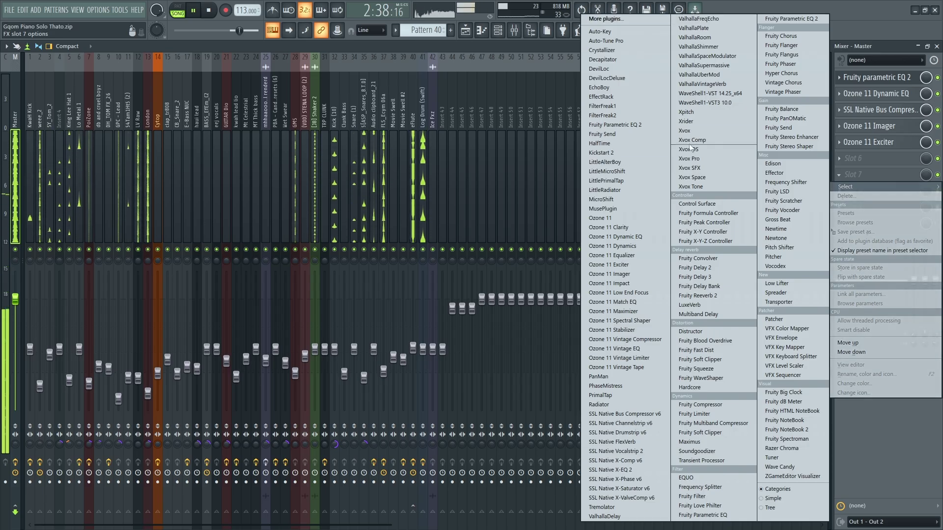
pyautogui.click(715, 102)
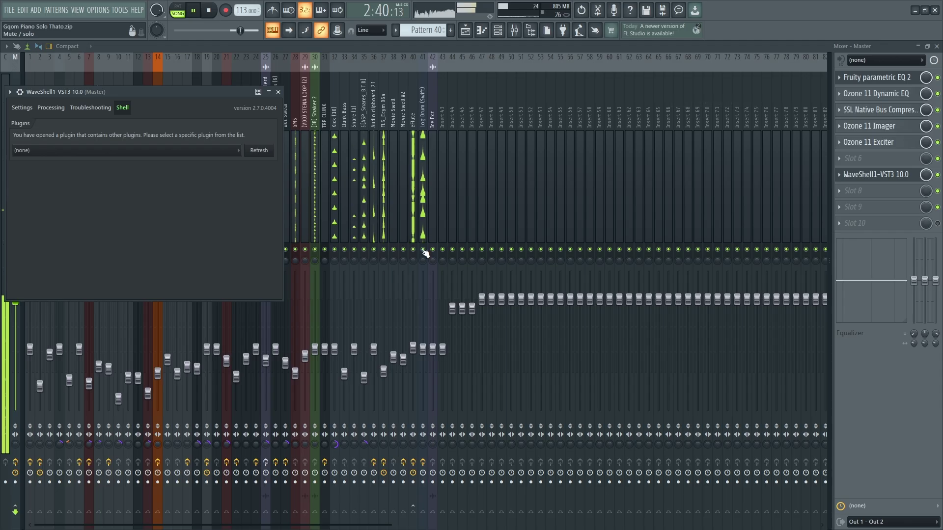
pyautogui.click(207, 148)
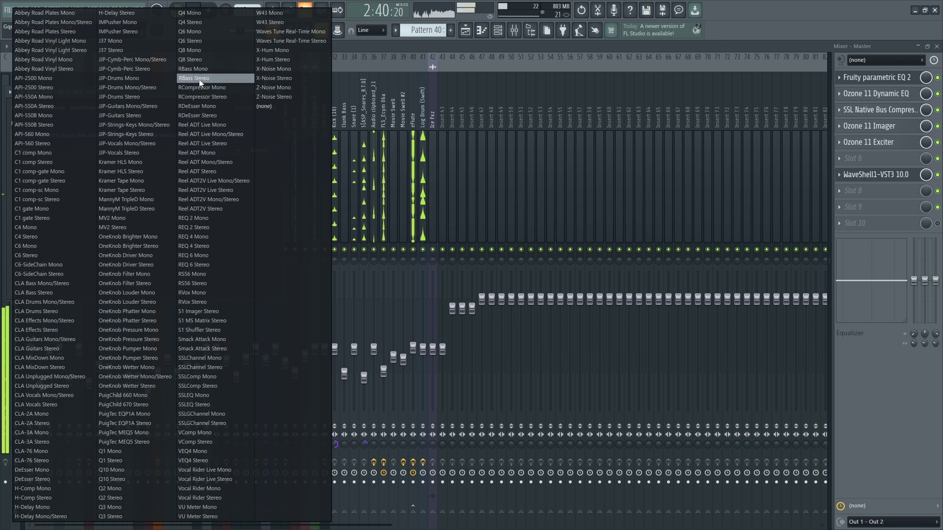
pyautogui.click(199, 59)
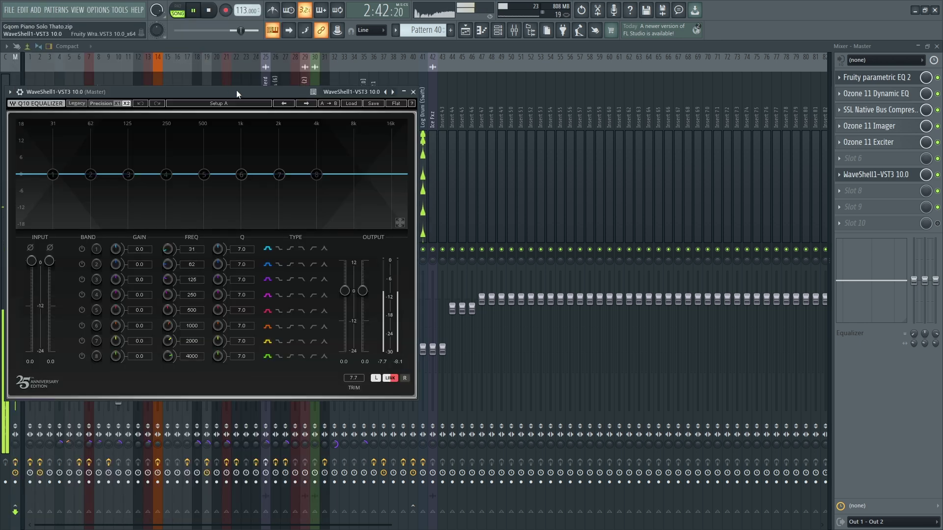
pyautogui.moveTo(237, 92); pyautogui.dragTo(293, 93)
pyautogui.click(412, 104)
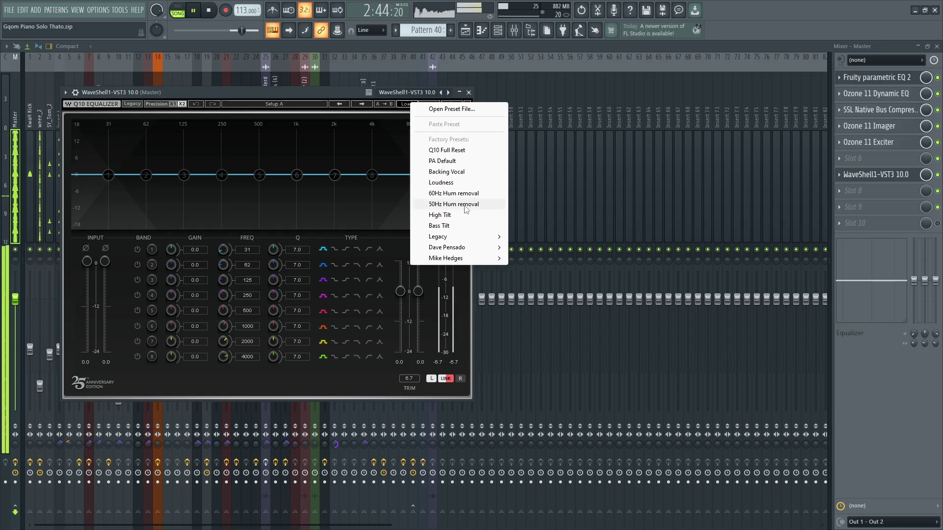
pyautogui.moveTo(495, 250)
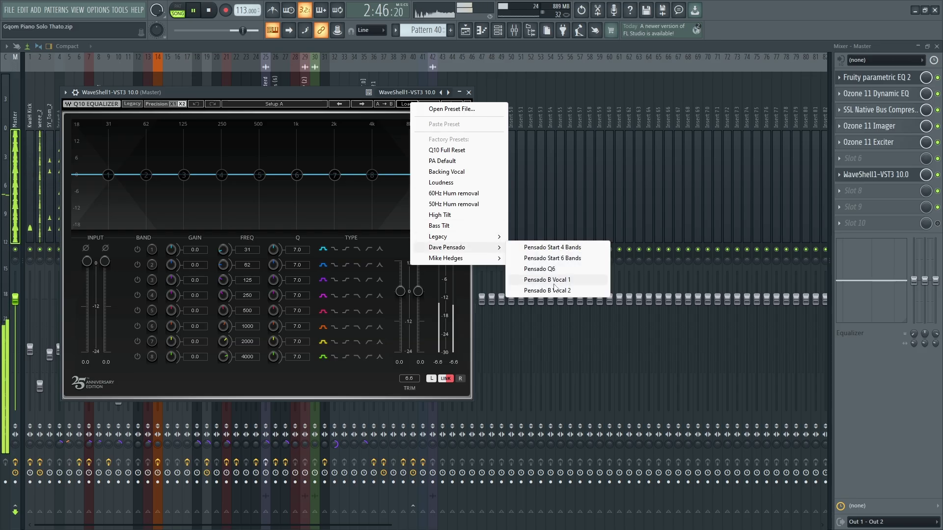
pyautogui.moveTo(443, 262)
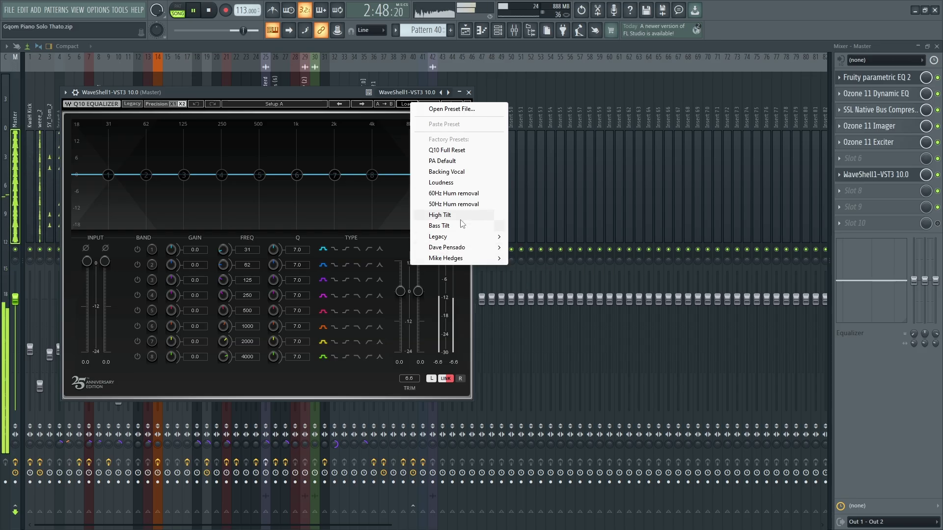
# - Replace the Waves equalizer in slot 7 of the master track with Ozone 11 Maximizer
pyautogui.click(843, 172)
pyautogui.click(839, 175)
pyautogui.click(842, 192)
pyautogui.click(859, 176)
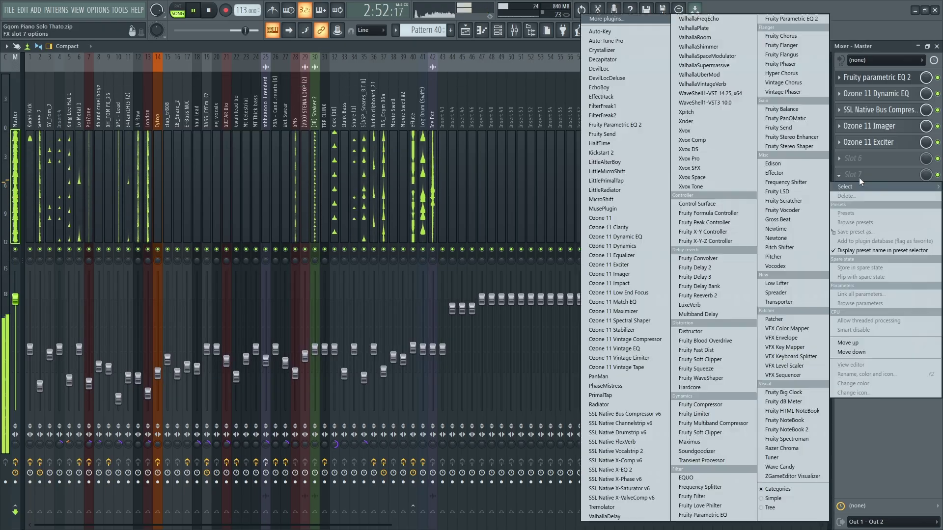
pyautogui.click(644, 310)
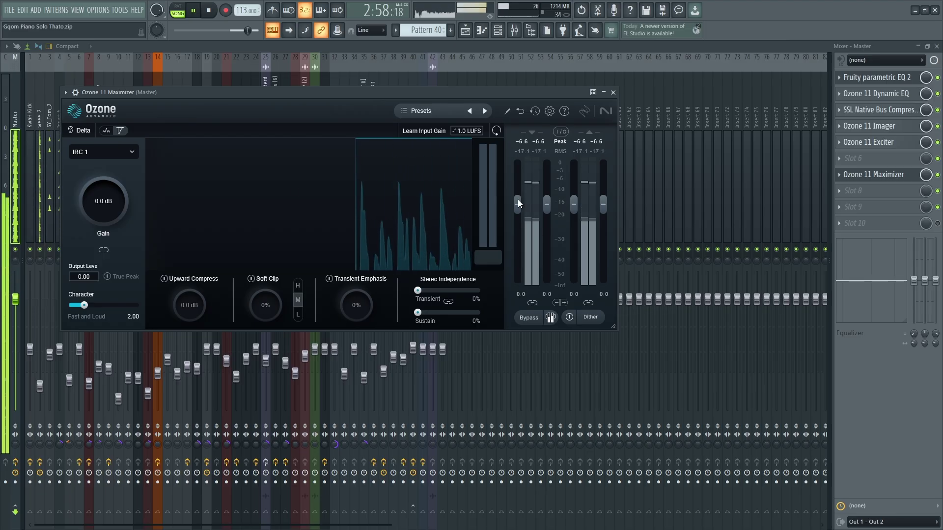
# - Load the Modern Soft Clipping factory preset in the Maximizer and close the preset manager
pyautogui.click(403, 111)
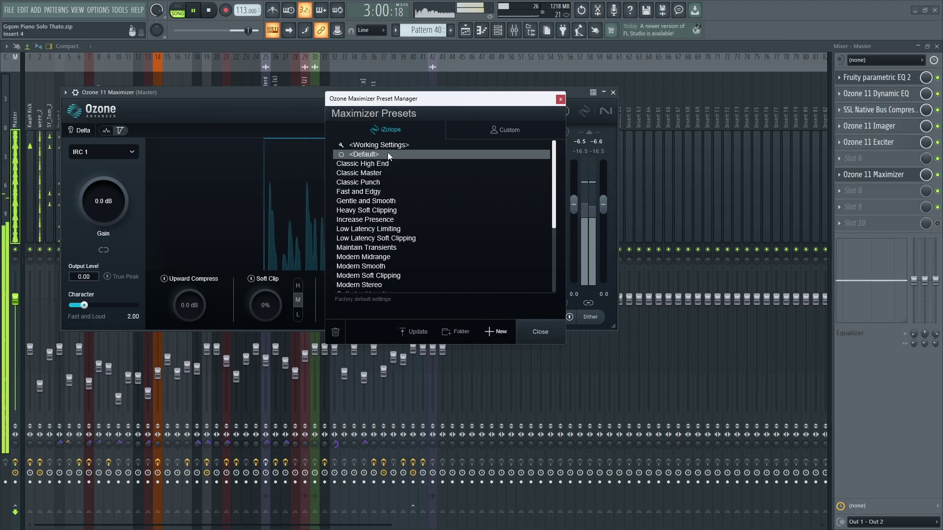
pyautogui.scroll(-4, 419, 253)
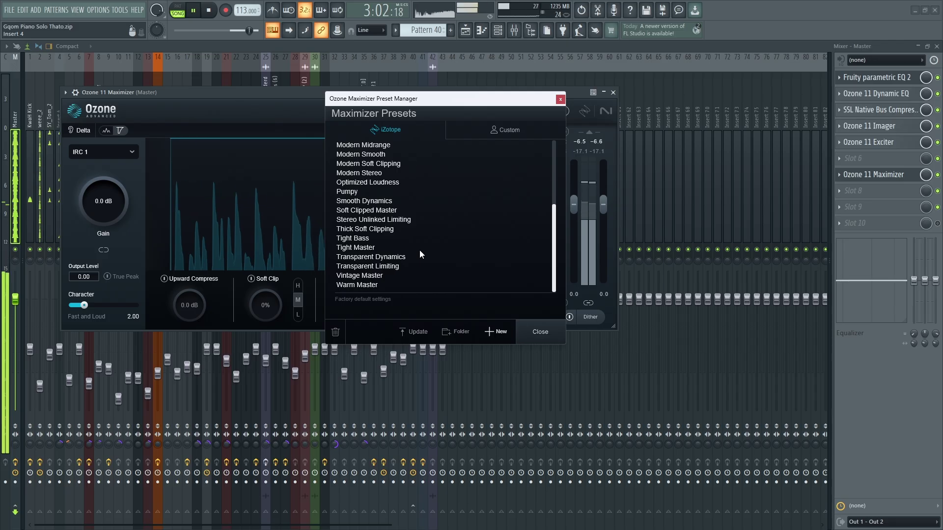
pyautogui.scroll(2, 388, 216)
pyautogui.click(378, 201)
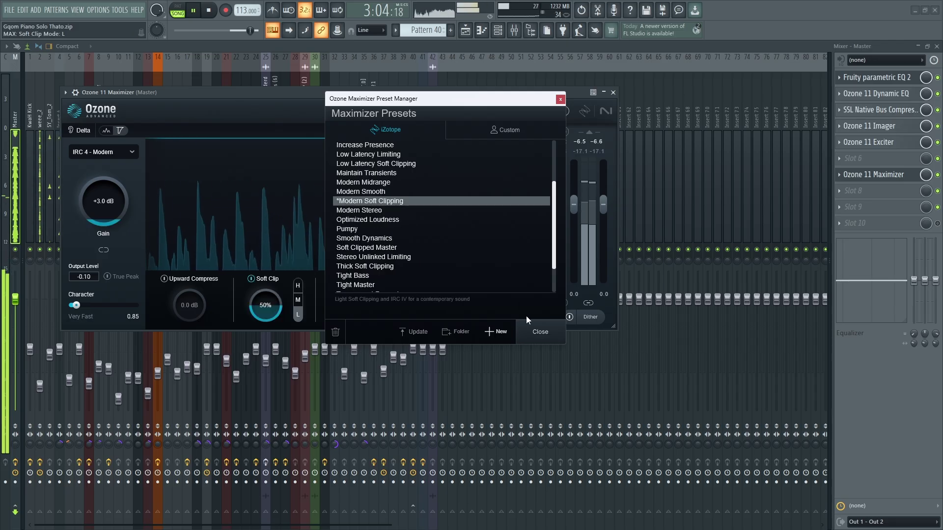
pyautogui.click(529, 329)
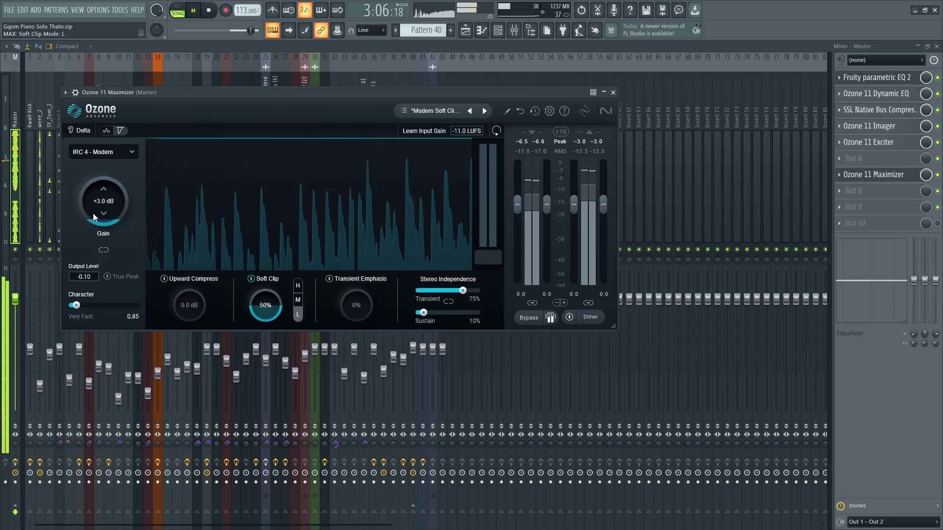
# - Raise the Maximizer's input gain gradually to +14.6 dB while the song plays
pyautogui.moveTo(97, 208); pyautogui.dragTo(101, 202)
pyautogui.scroll(7, 101, 202)
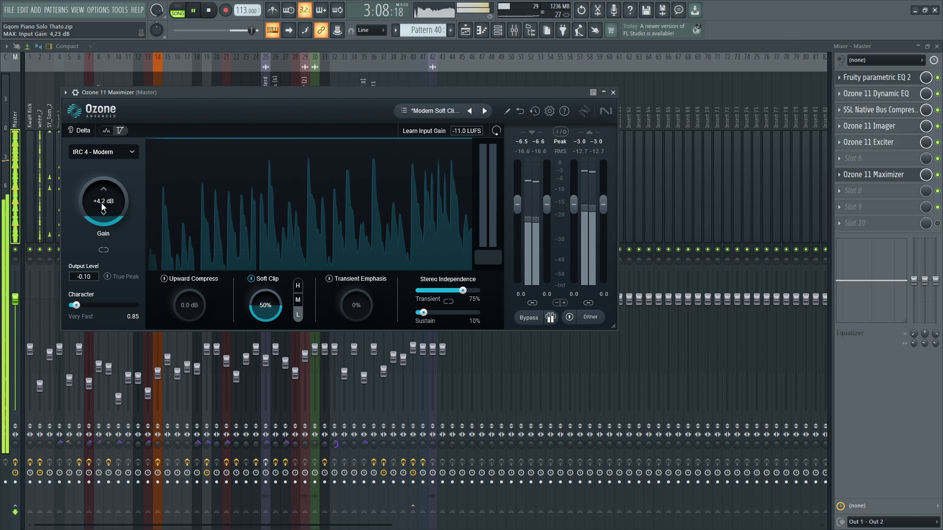
pyautogui.scroll(5, 101, 202)
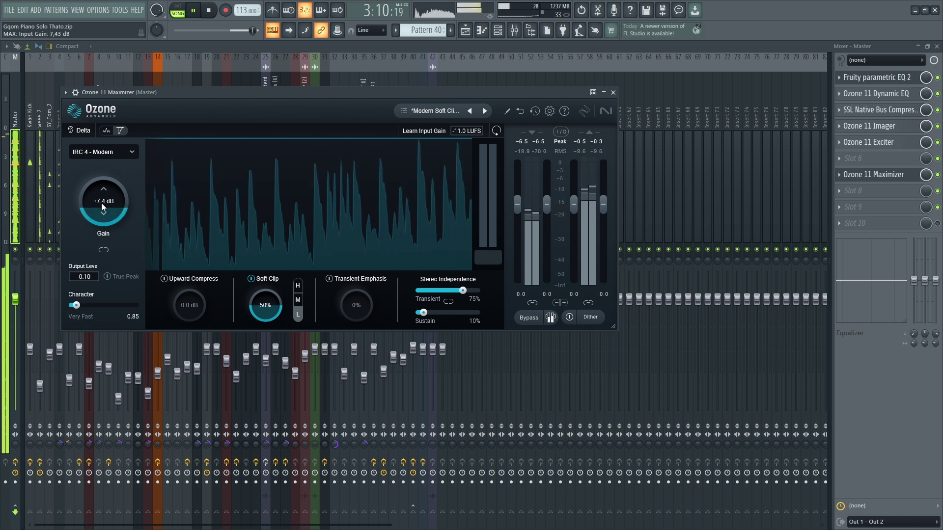
pyautogui.scroll(3, 102, 202)
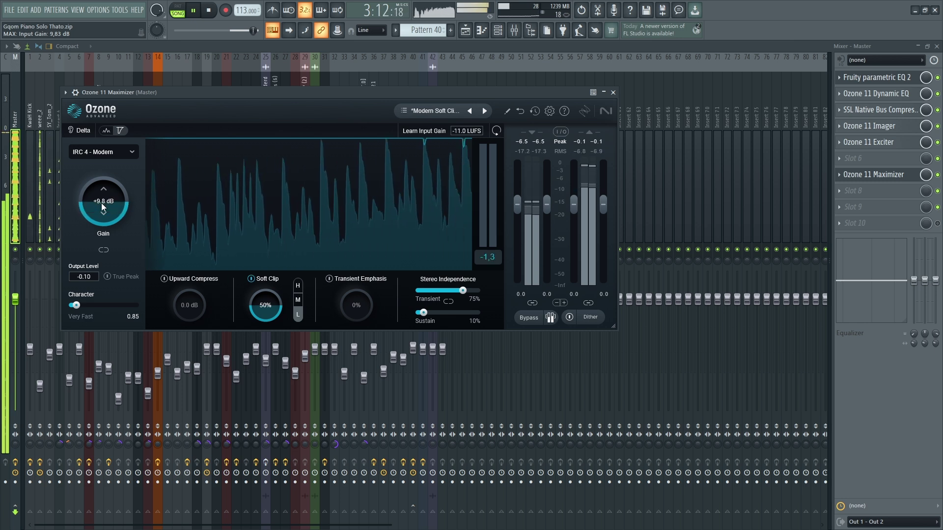
pyautogui.scroll(3, 101, 202)
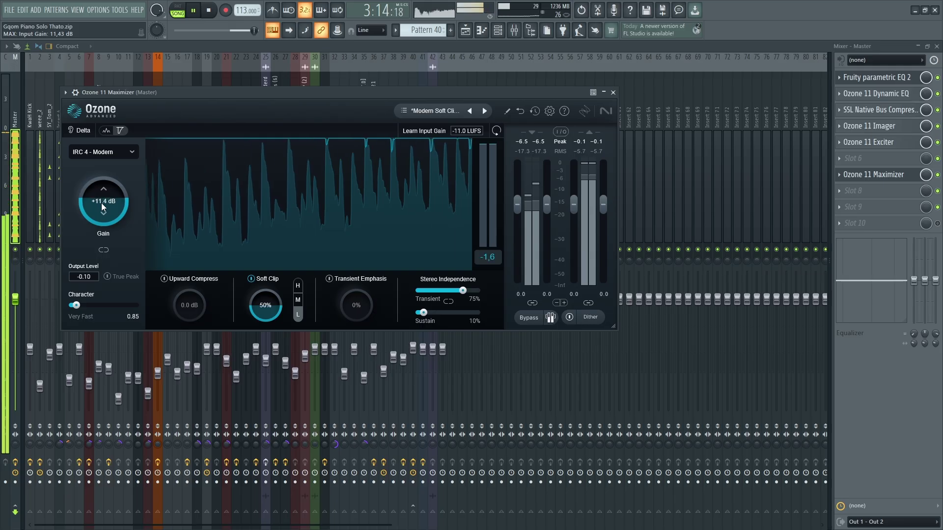
pyautogui.scroll(2, 101, 203)
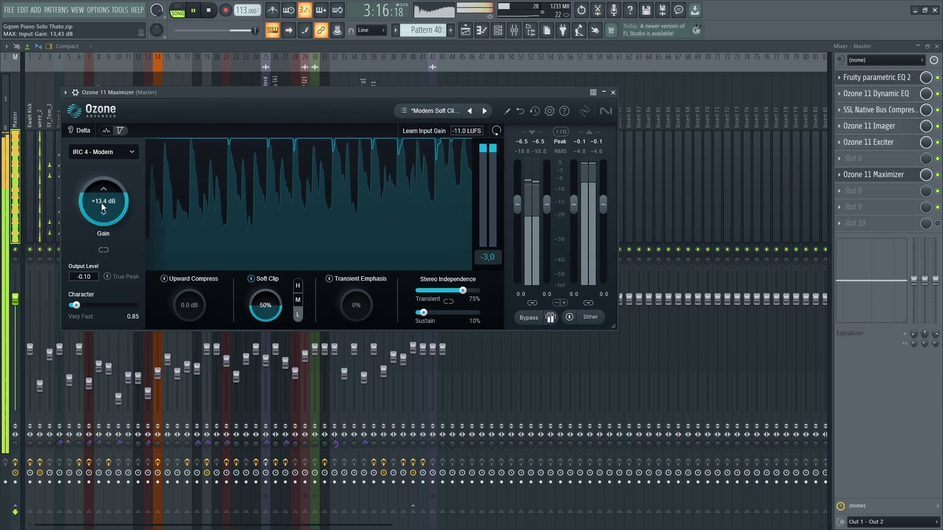
pyautogui.scroll(2, 102, 202)
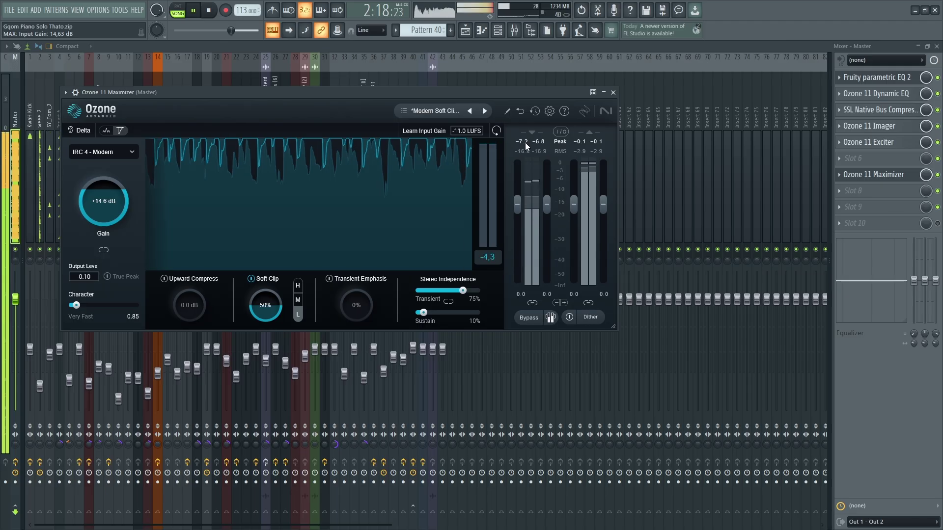
# - Try a Maximizer gain of +16.2 dB, lower it to +15.0 dB, close the plugin and stop playback
pyautogui.scroll(4, 118, 201)
pyautogui.scroll(12, 118, 201)
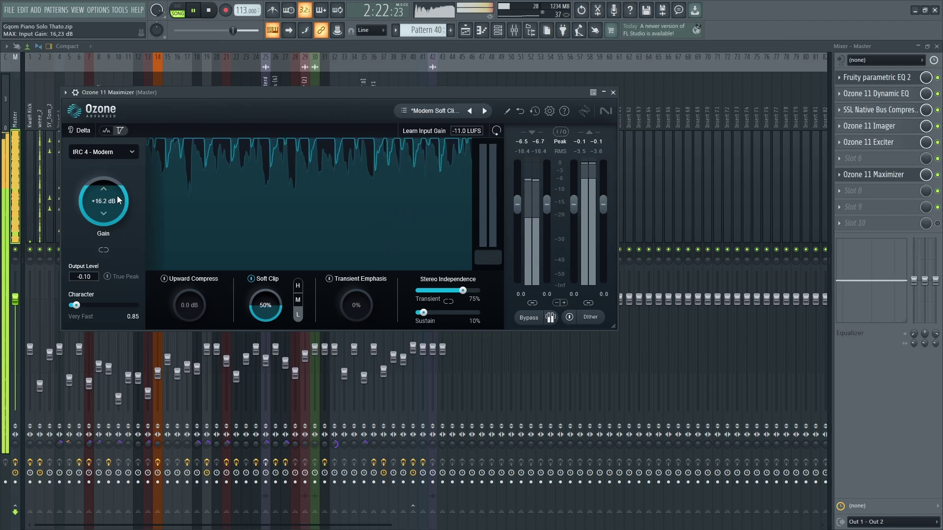
pyautogui.scroll(-4, 118, 200)
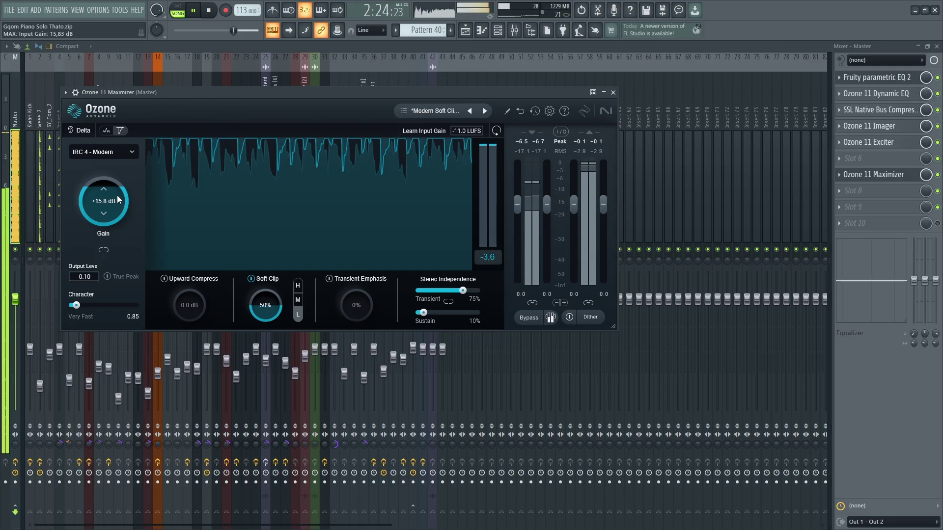
pyautogui.scroll(-8, 118, 200)
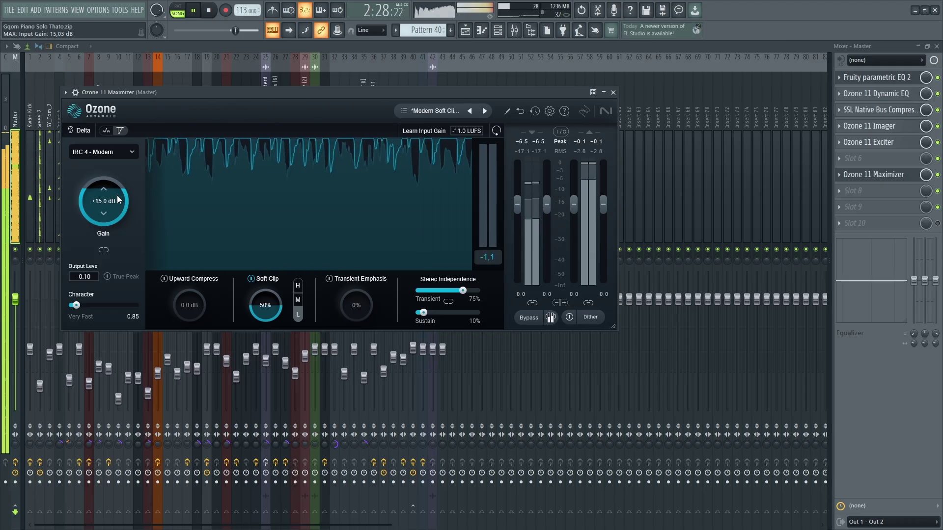
pyautogui.click(614, 92)
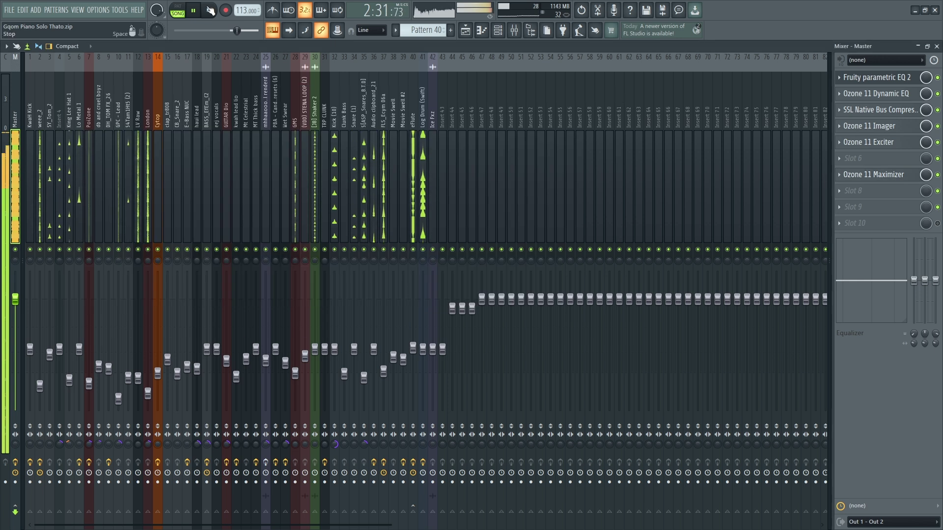
pyautogui.press('space')
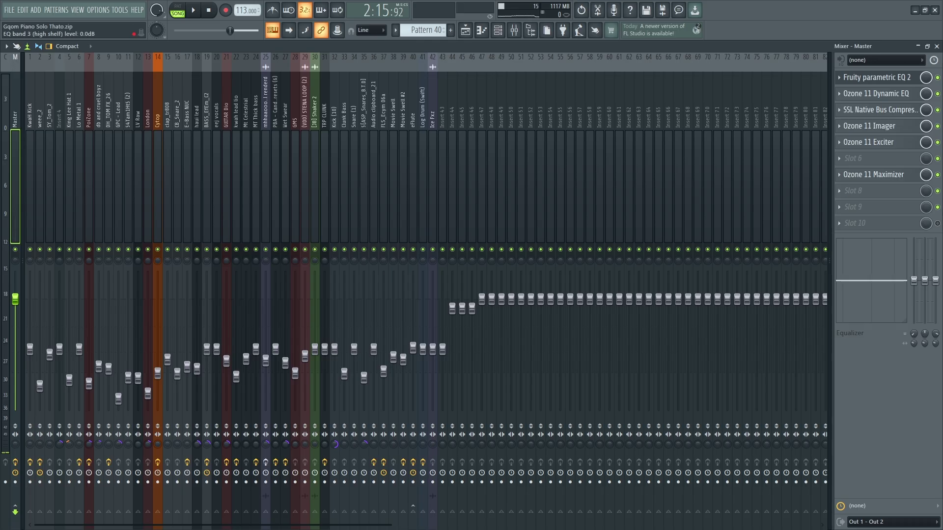
# - Reopen Ozone 11 Maximizer on the master, resume playback and set its gain to +14.6 dB
pyautogui.click(882, 178)
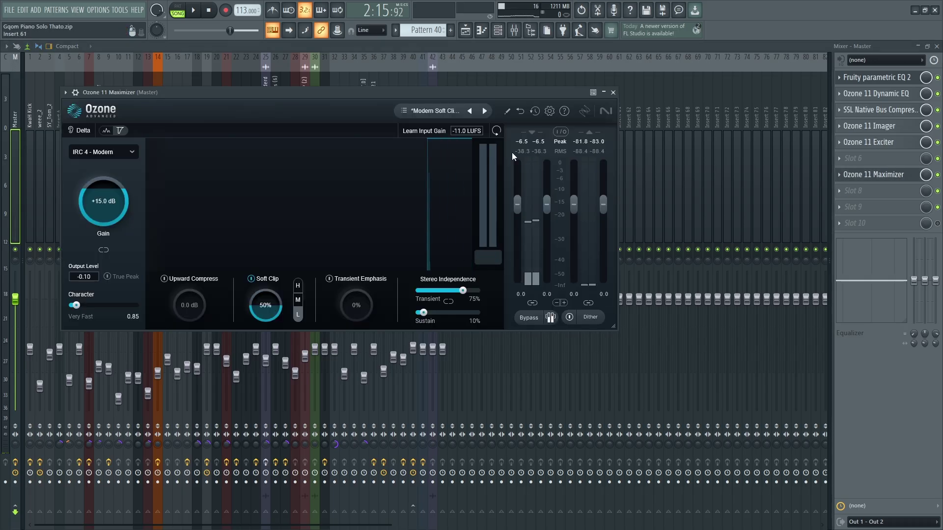
pyautogui.press('space')
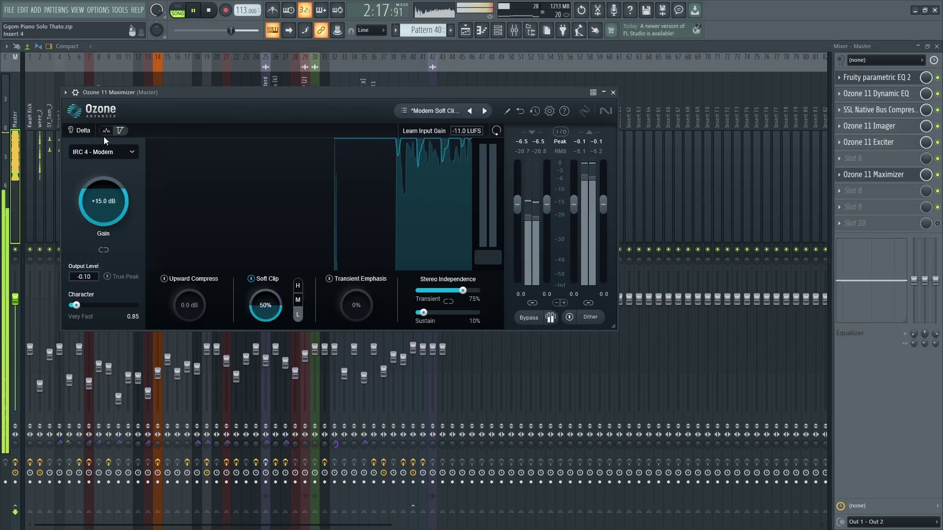
pyautogui.scroll(-1, 112, 201)
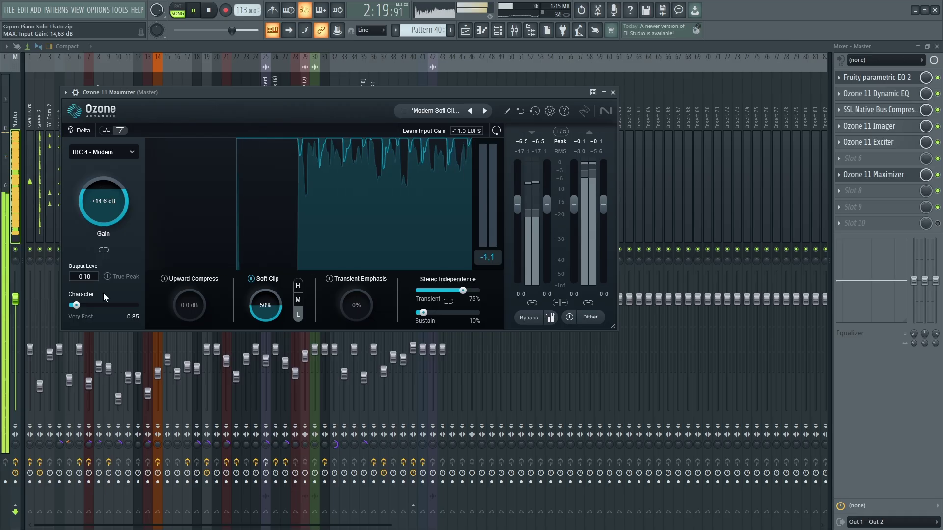
# - Try Maximizer output levels of 0.00, -0.18 and -0.40, and return the level to -0.10
pyautogui.scroll(-10, 88, 278)
pyautogui.scroll(10, 88, 278)
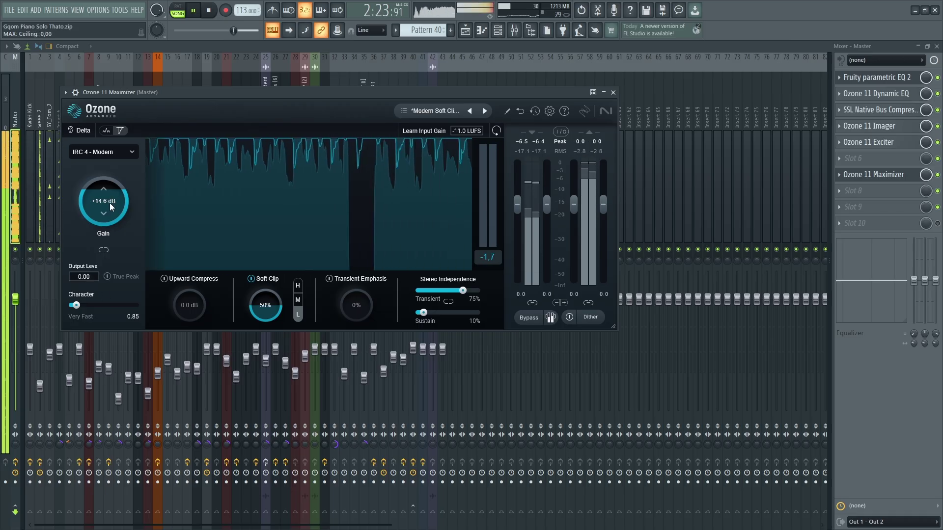
pyautogui.click(93, 277)
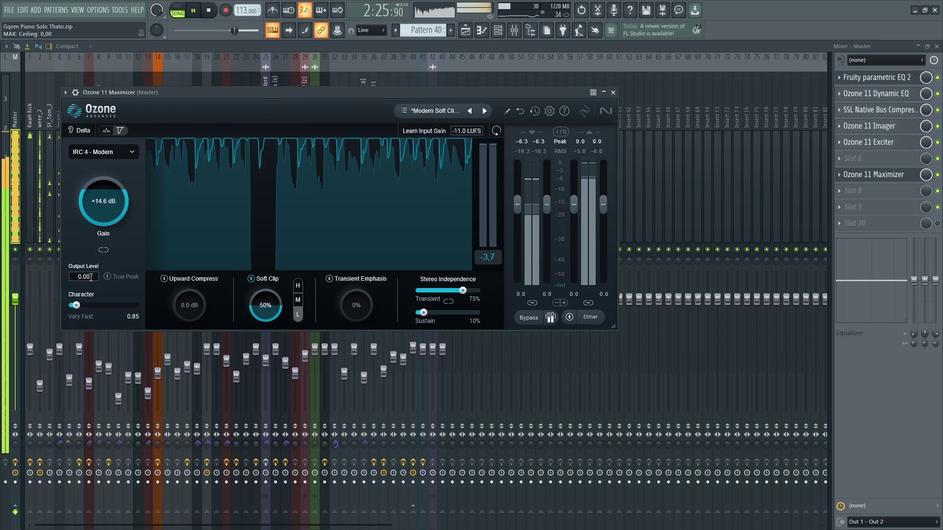
pyautogui.write('-0.18')
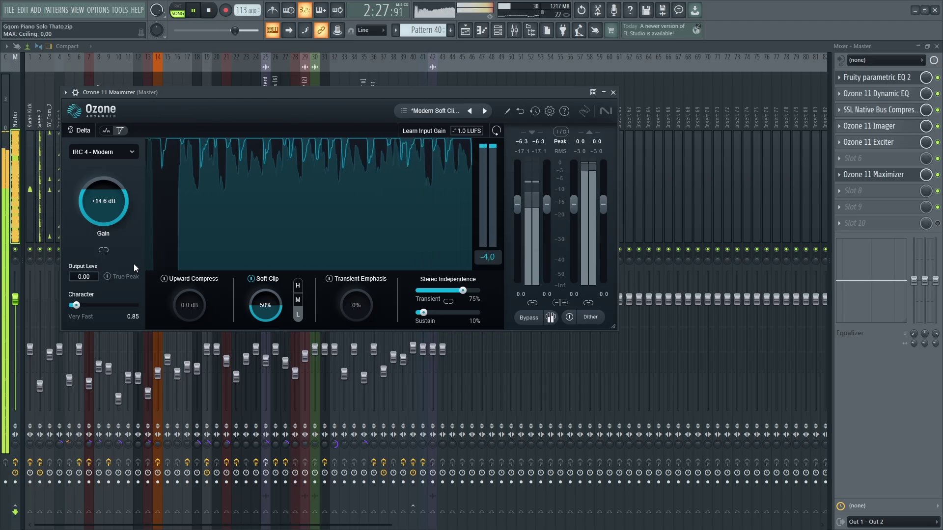
pyautogui.press('Return')
pyautogui.moveTo(90, 285); pyautogui.dragTo(92, 297)
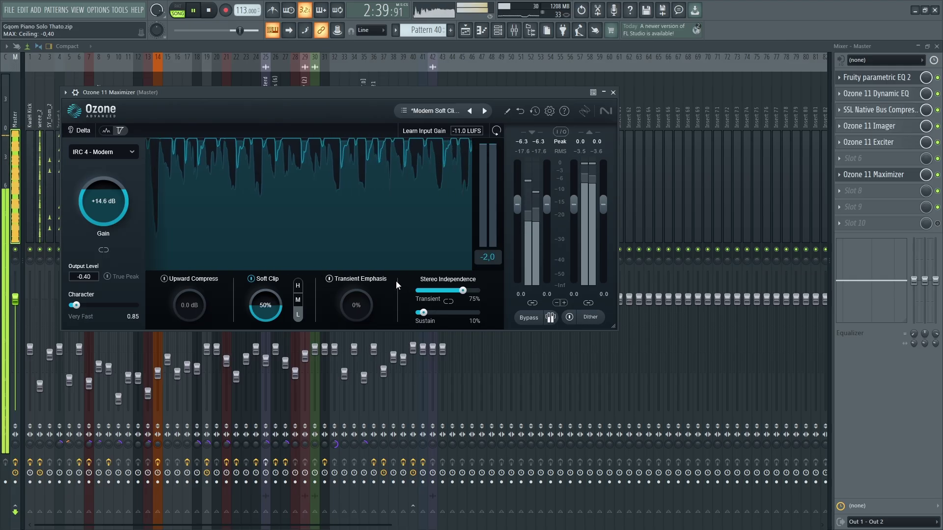
pyautogui.click(498, 250)
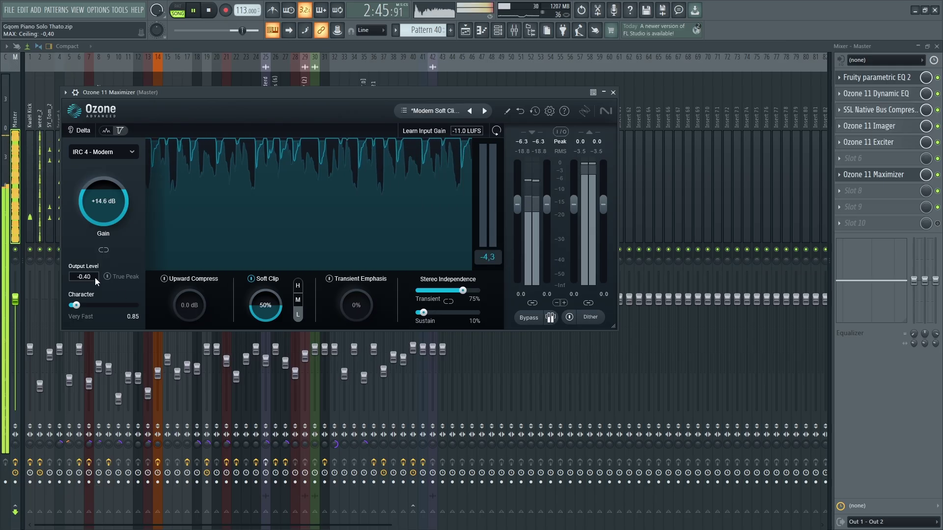
pyautogui.moveTo(95, 278); pyautogui.dragTo(93, 238)
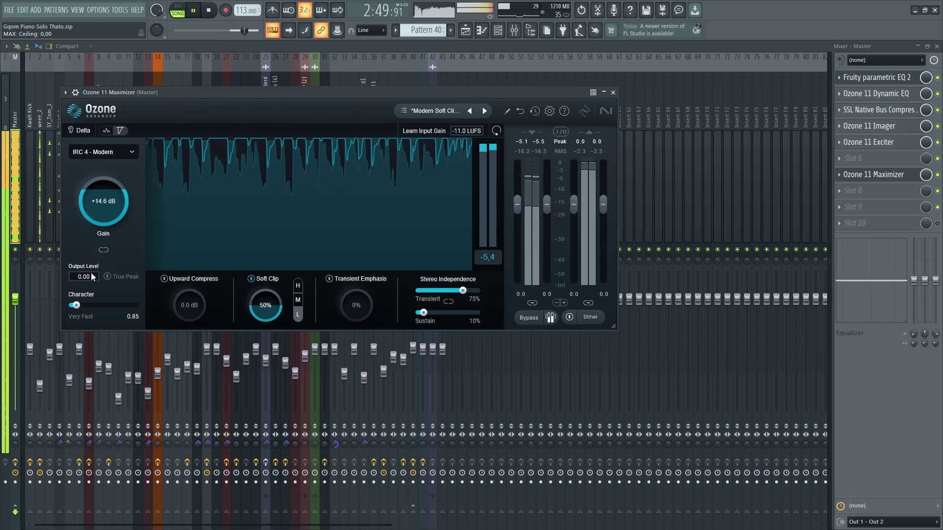
pyautogui.moveTo(91, 279); pyautogui.dragTo(91, 276)
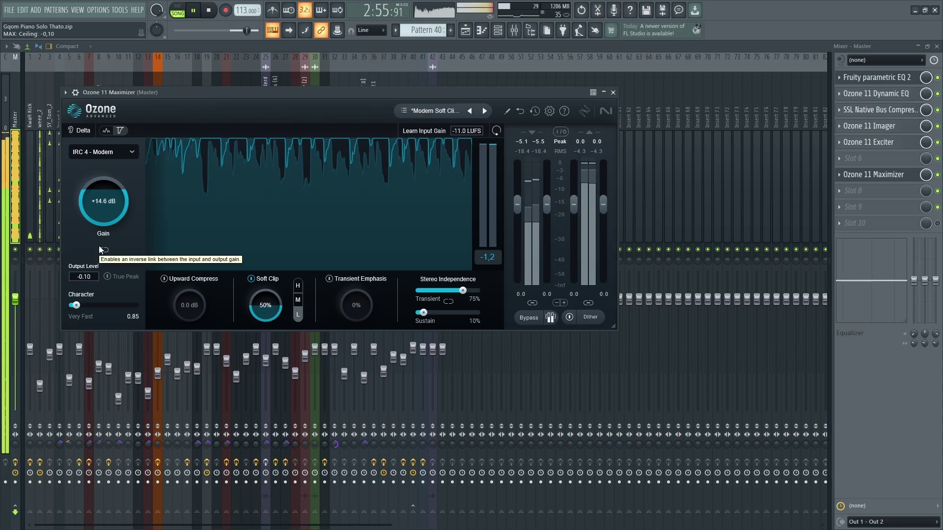
# - Examine the master in the Maximizer's spectrum view, return to the gain reduction trace, and close the plugin
pyautogui.moveTo(400, 93); pyautogui.dragTo(436, 88)
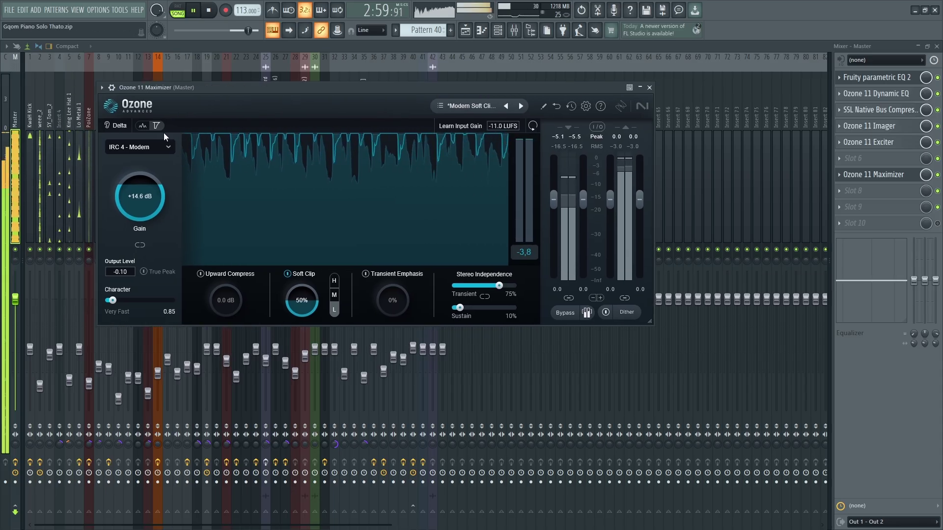
pyautogui.click(143, 125)
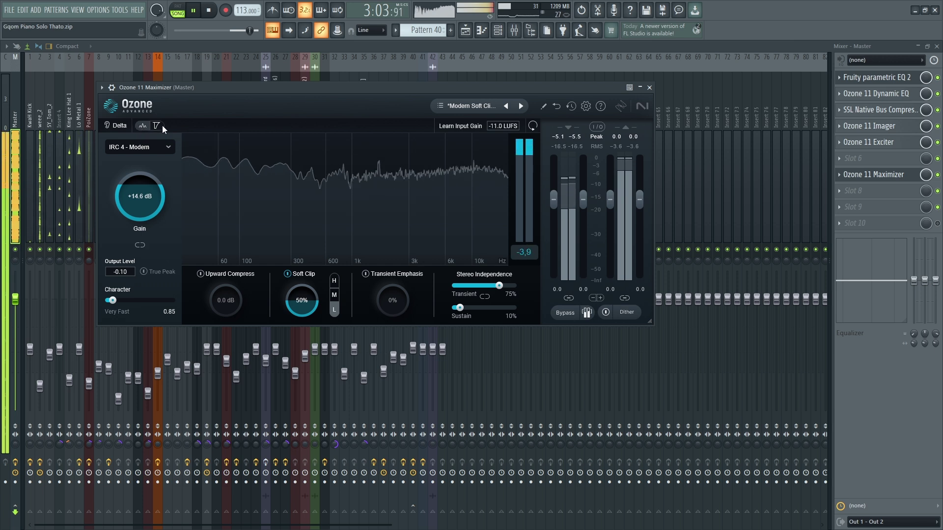
pyautogui.click(156, 126)
pyautogui.click(658, 92)
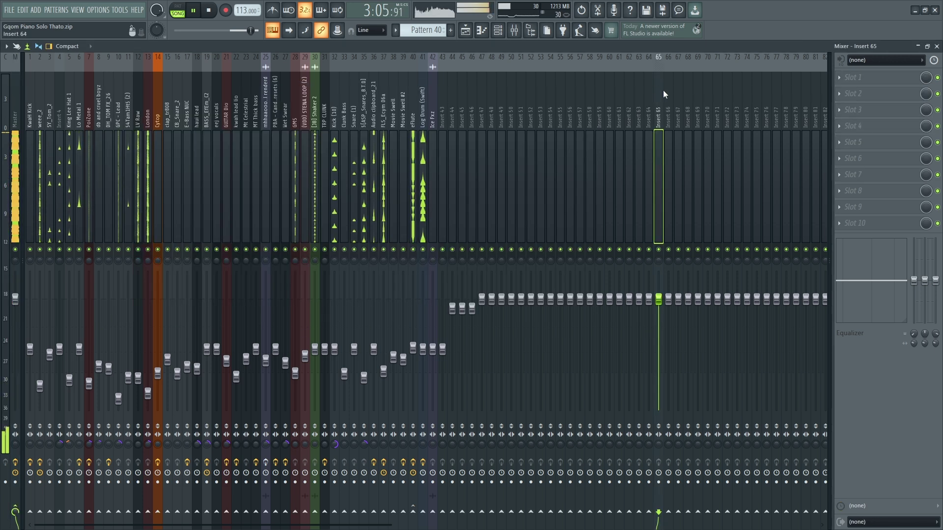
# - Reselect the master track and load Fruity Parametric EQ 2 in its effect slot 9
pyautogui.click(18, 176)
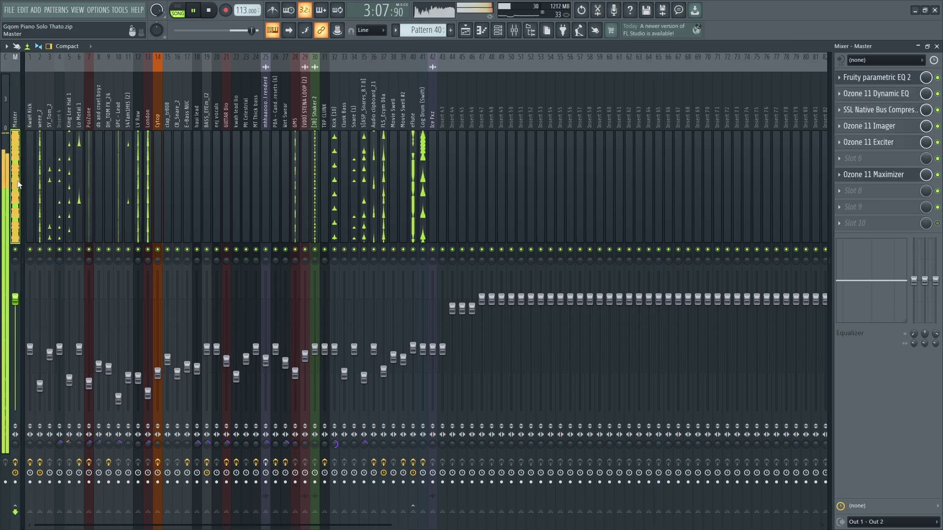
pyautogui.click(888, 221)
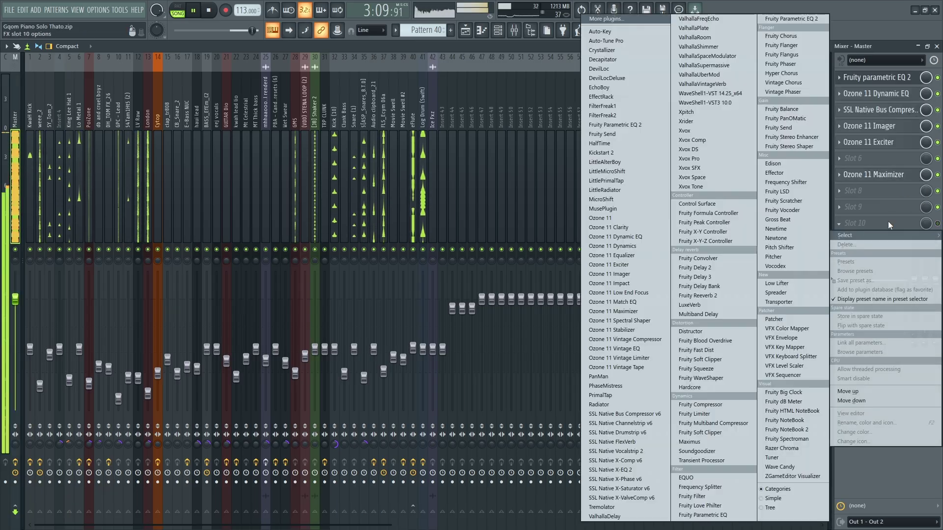
pyautogui.click(894, 220)
pyautogui.click(883, 205)
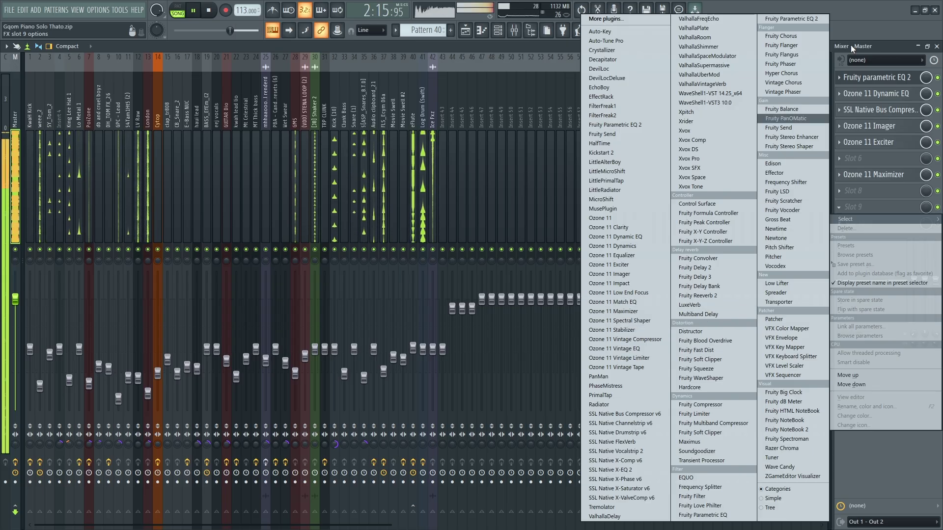
pyautogui.click(811, 19)
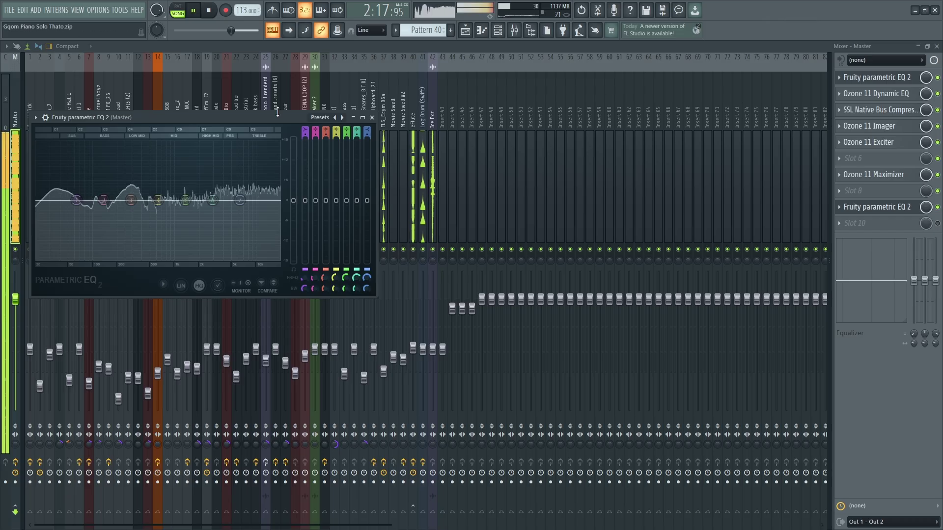
# - Maximize the new Fruity Parametric EQ 2 window and enable its heatmap visualization
pyautogui.doubleClick(277, 113)
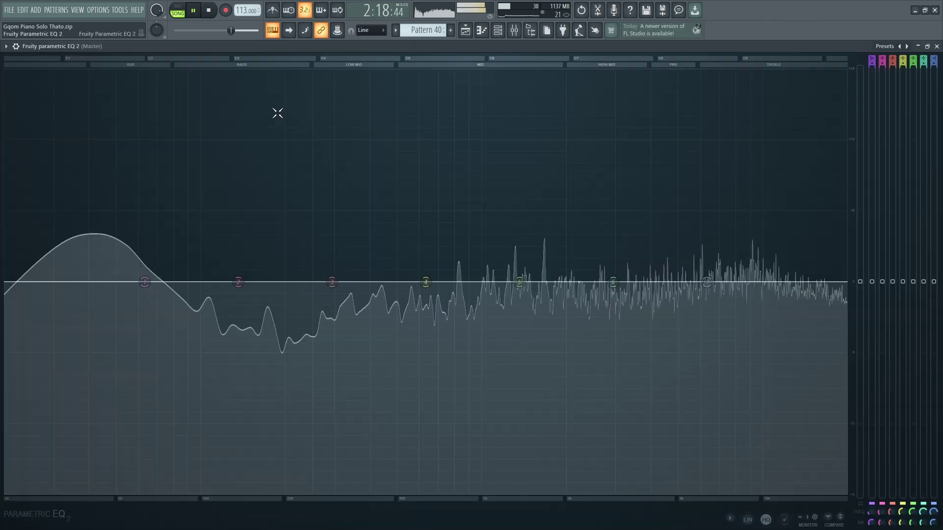
pyautogui.click(757, 519)
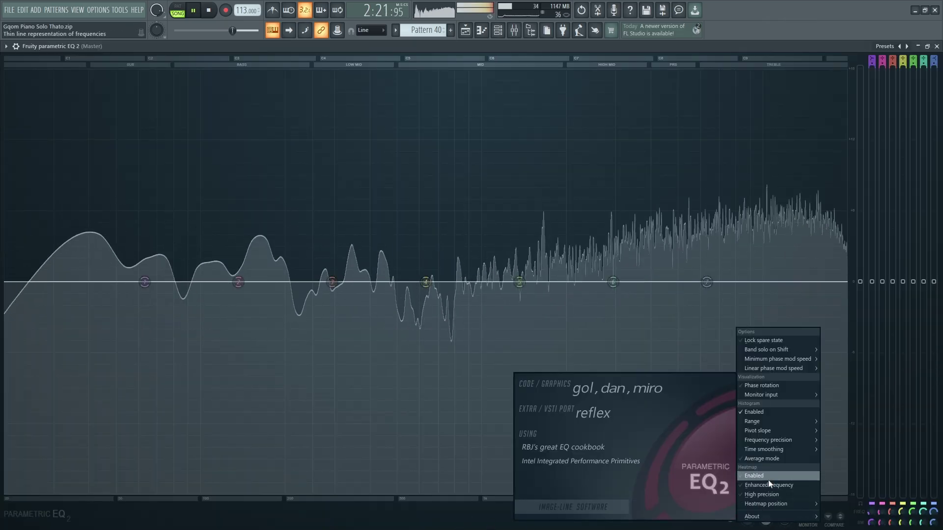
pyautogui.click(769, 478)
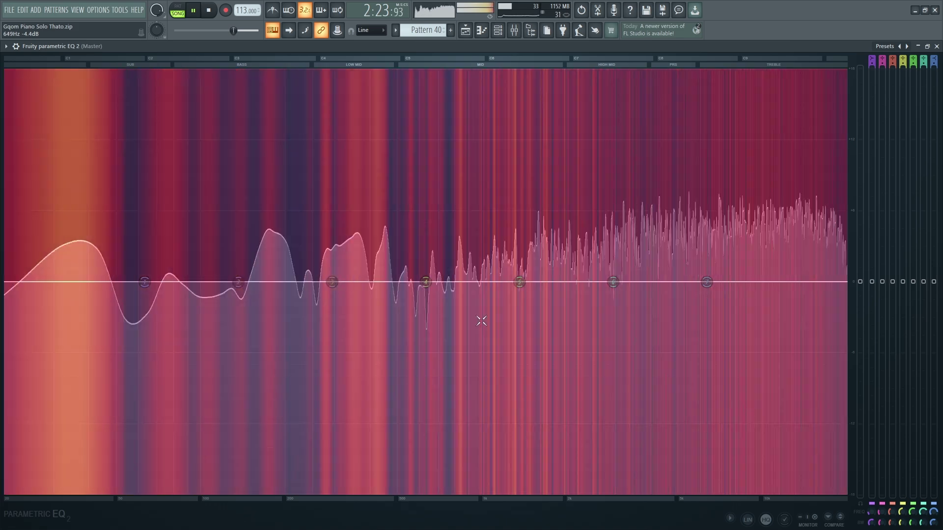
# - Restore the maximized Fruity Parametric EQ 2 window to normal size, reposition it over the mixer tracks, and stop playback
pyautogui.doubleClick(163, 45)
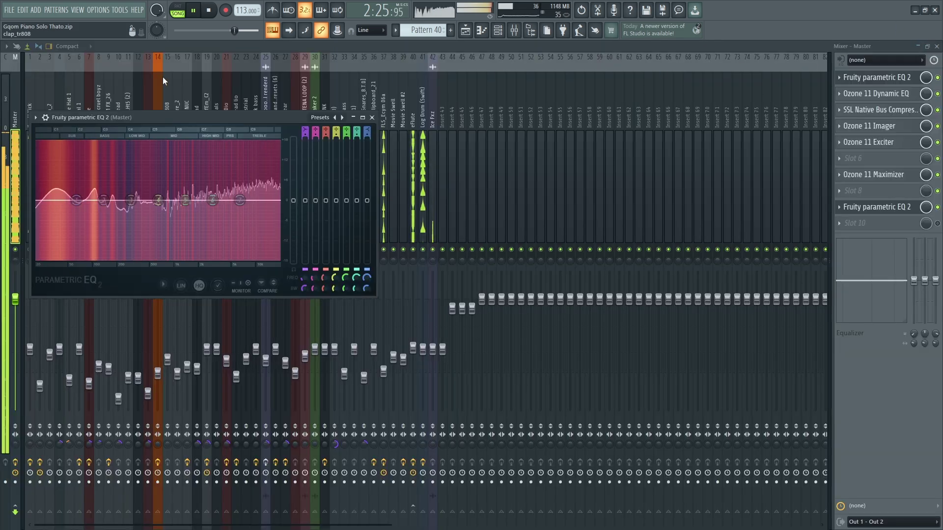
pyautogui.moveTo(162, 117); pyautogui.dragTo(302, 119)
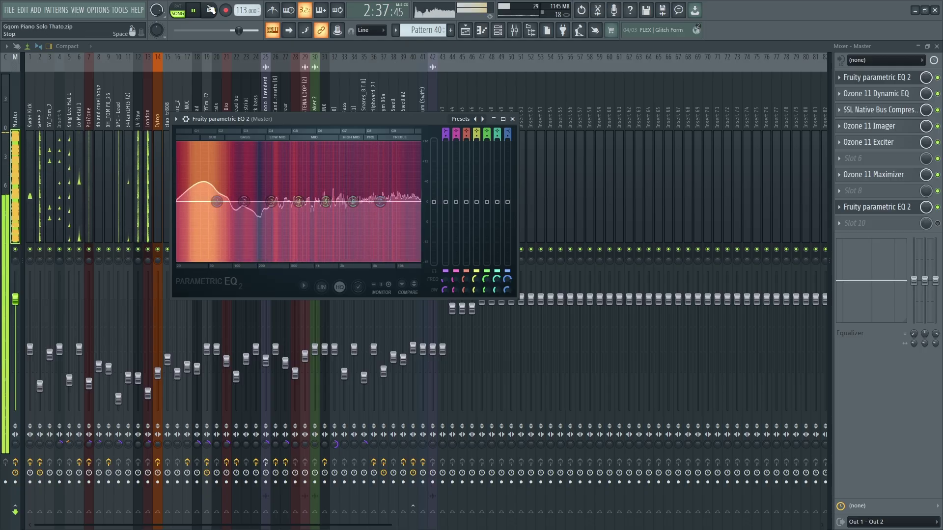
pyautogui.click(208, 10)
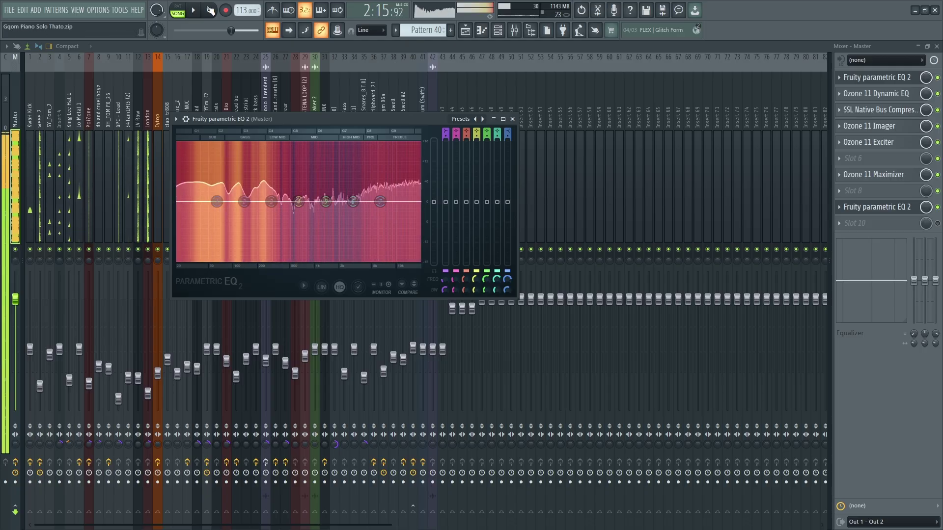
# - Close the mixer and both master Fruity Parametric EQ 2 windows to clear the workspace
pyautogui.click(938, 48)
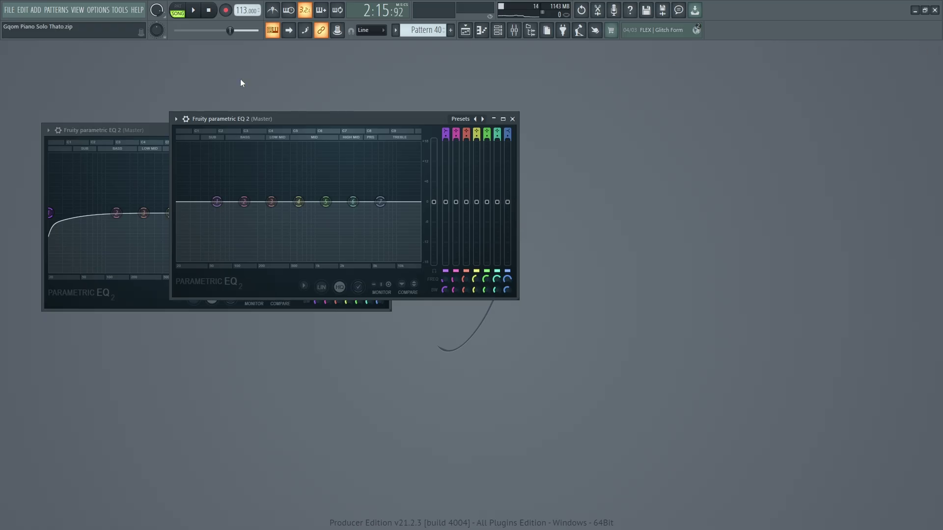
pyautogui.click(512, 118)
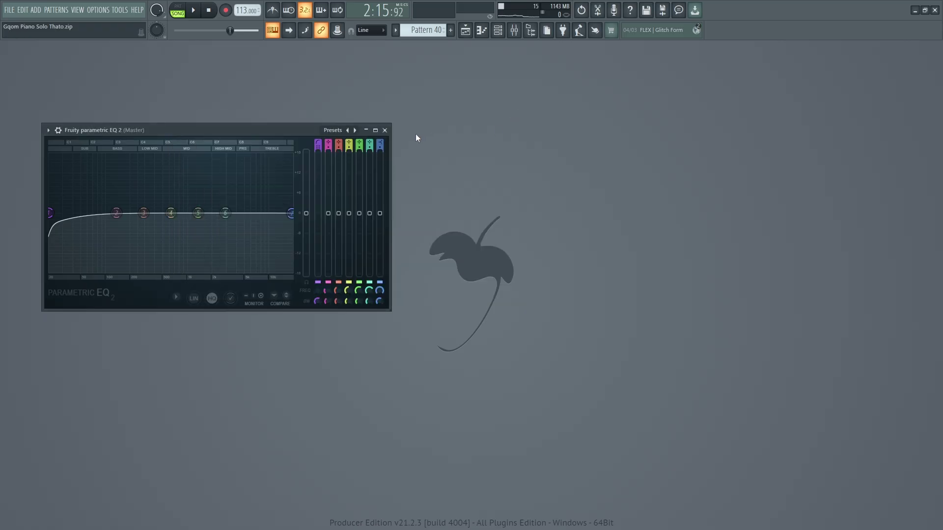
pyautogui.click(385, 130)
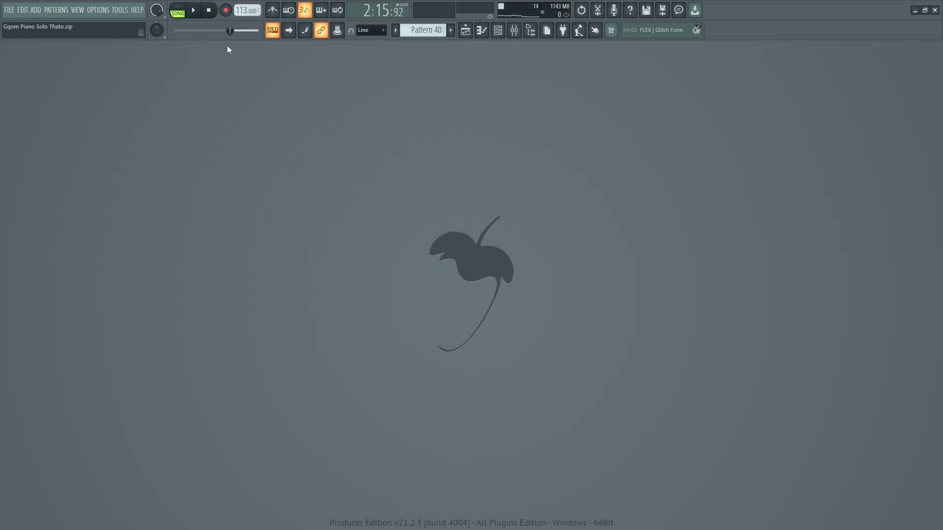
# - Play the mastered song section, stop it, and start playback again to listen to the final result
pyautogui.click(194, 12)
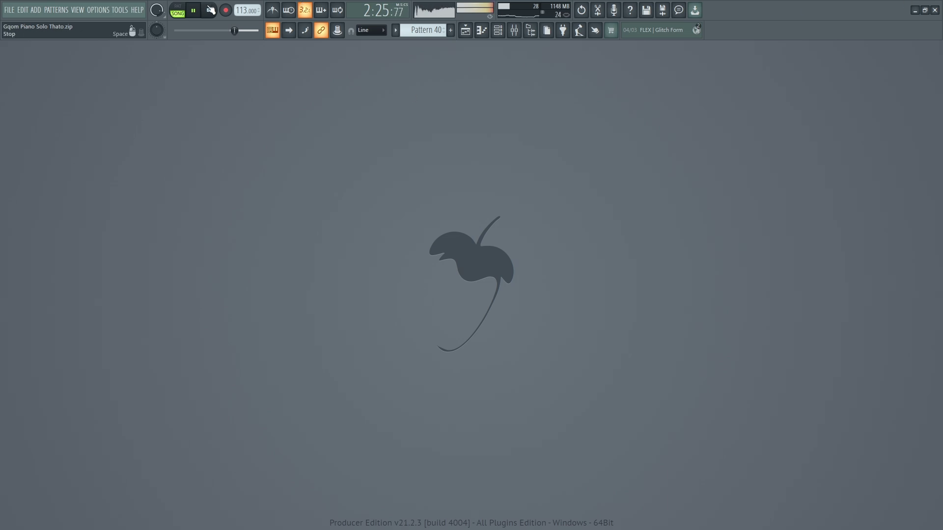
pyautogui.click(208, 10)
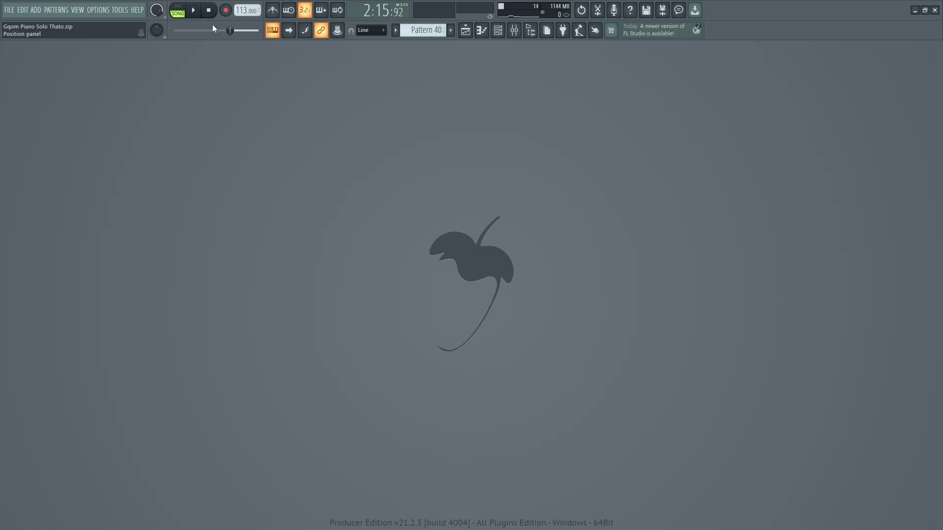
pyautogui.press('space')
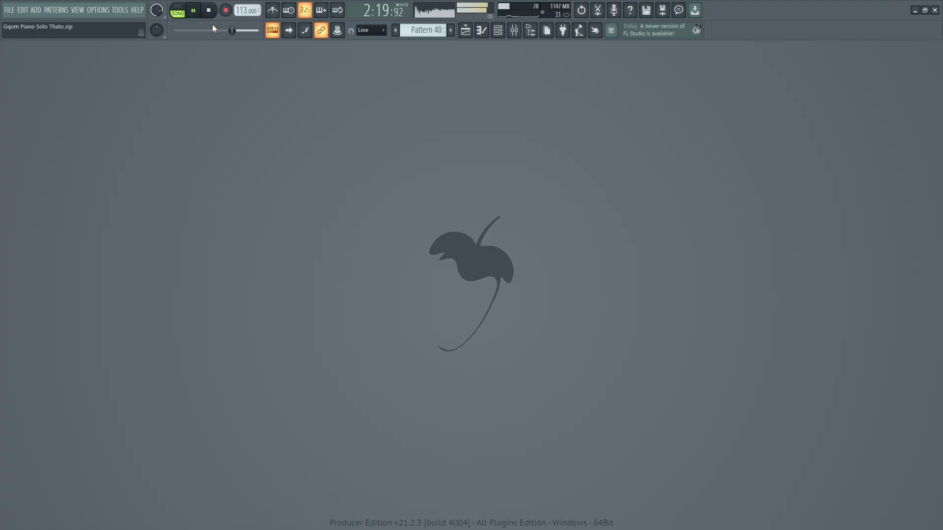
pyautogui.click(10, 11)
pyautogui.click(14, 54)
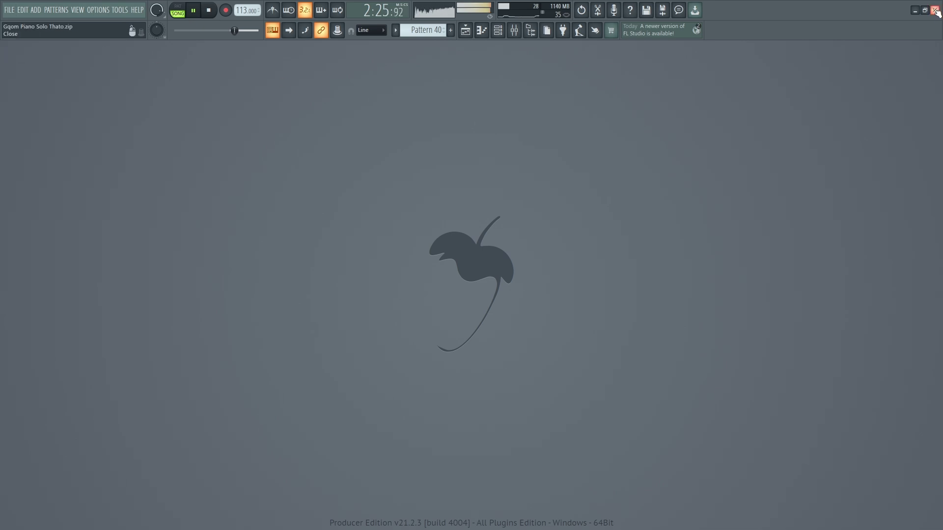
pyautogui.click(937, 12)
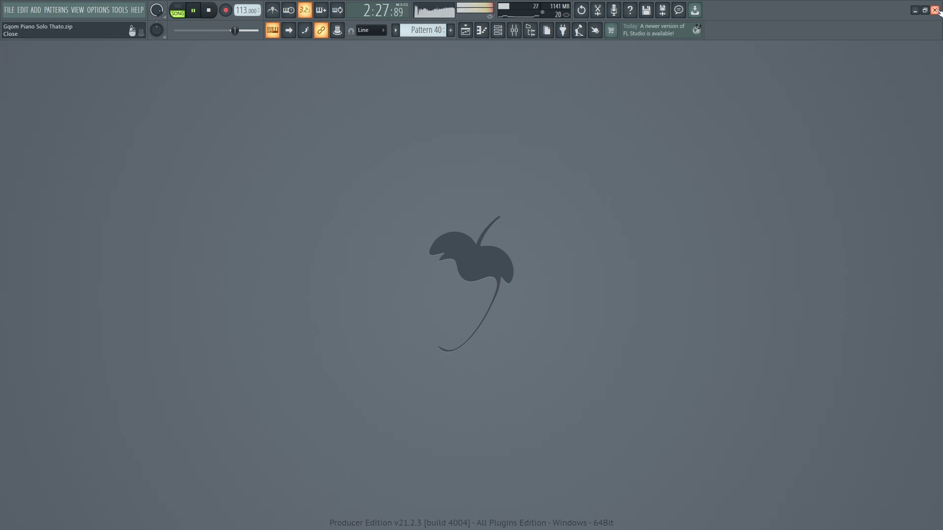